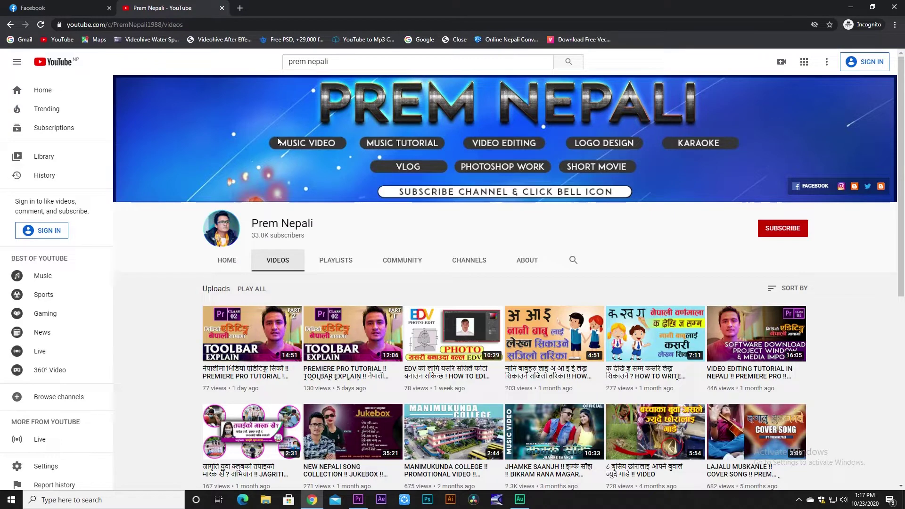
Switch from the YouTube channel page to the Premiere Pro project window.
click(358, 500)
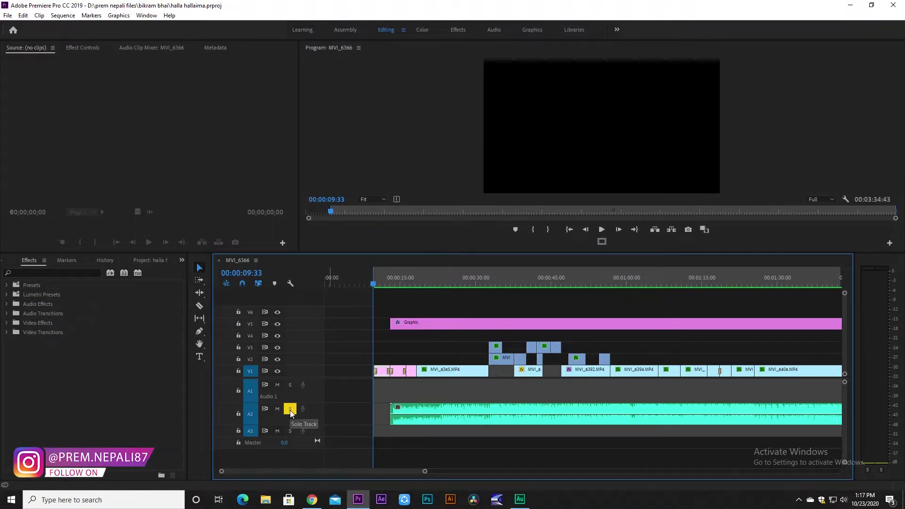
Play the MVI_6366 sequence from the title cards and enlarge the Program monitor.
key(space)
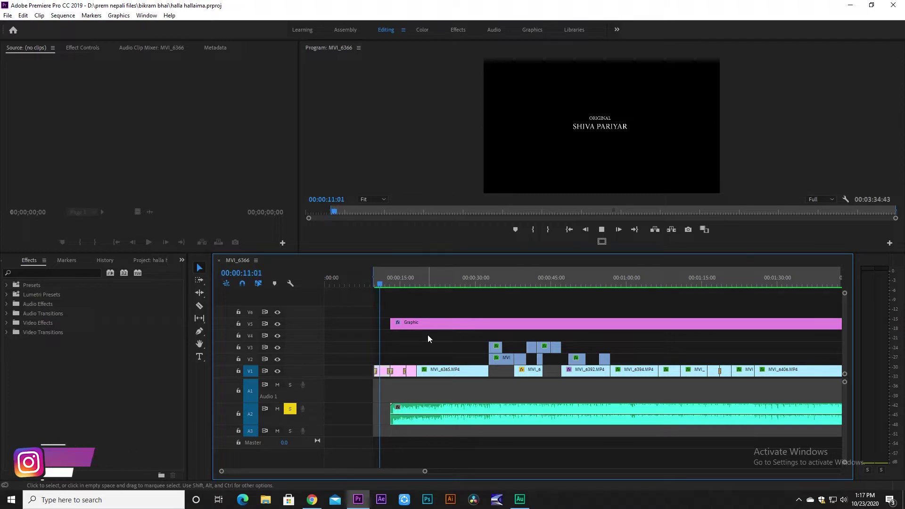
drag(468, 254, 470, 313)
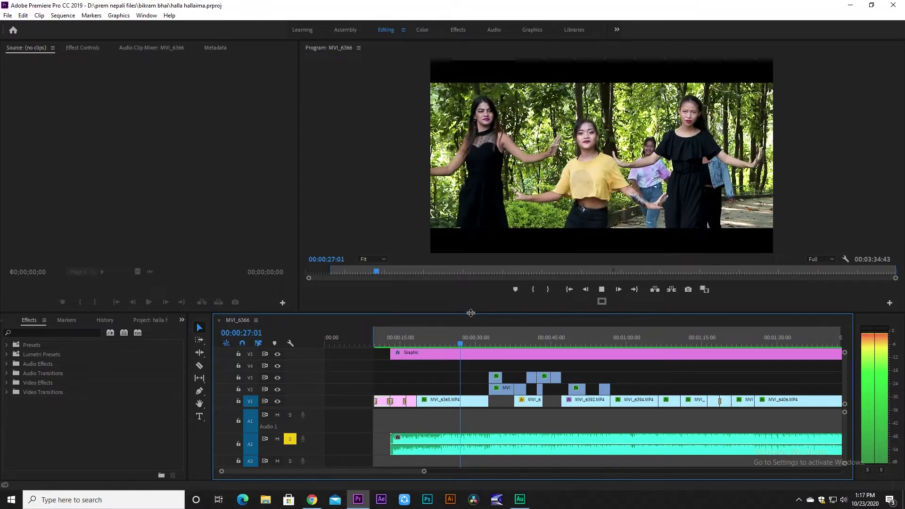
Stop playback, mute music track A2, and scrub ahead to about 48 seconds.
key(space)
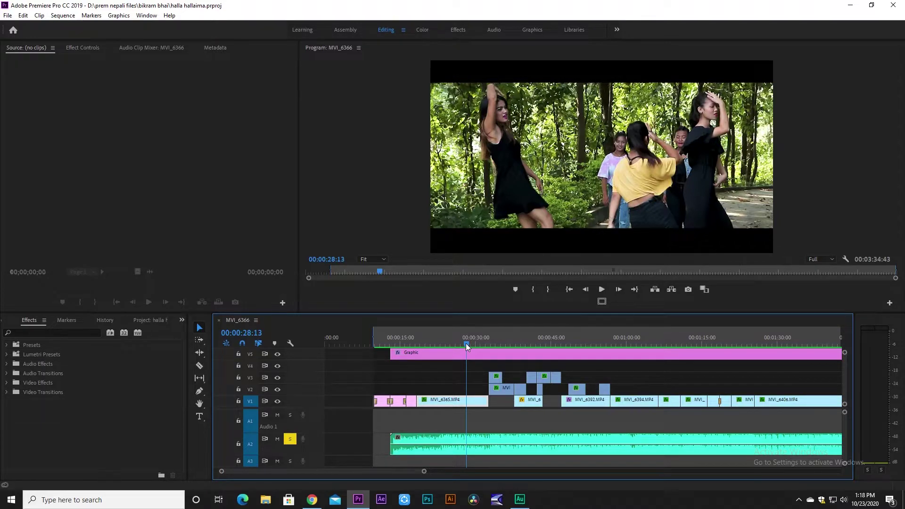
drag(467, 346, 466, 346)
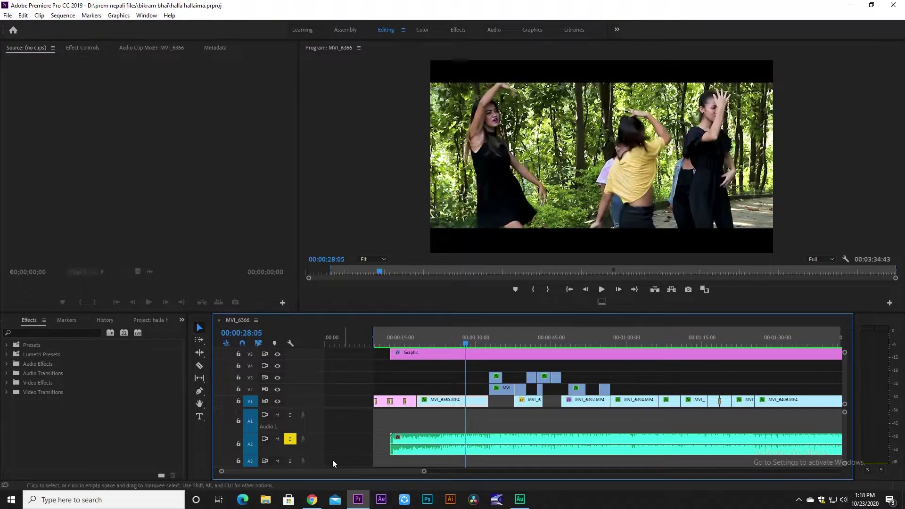
click(276, 439)
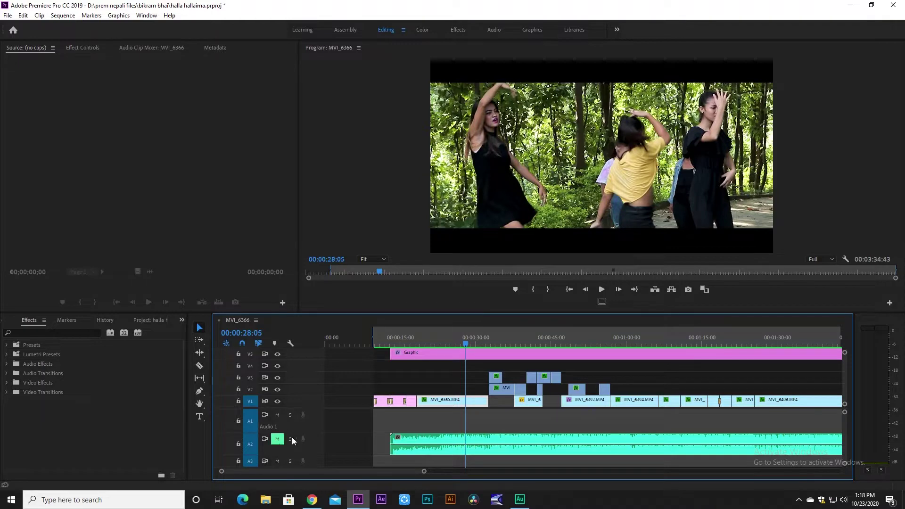
drag(467, 346, 566, 346)
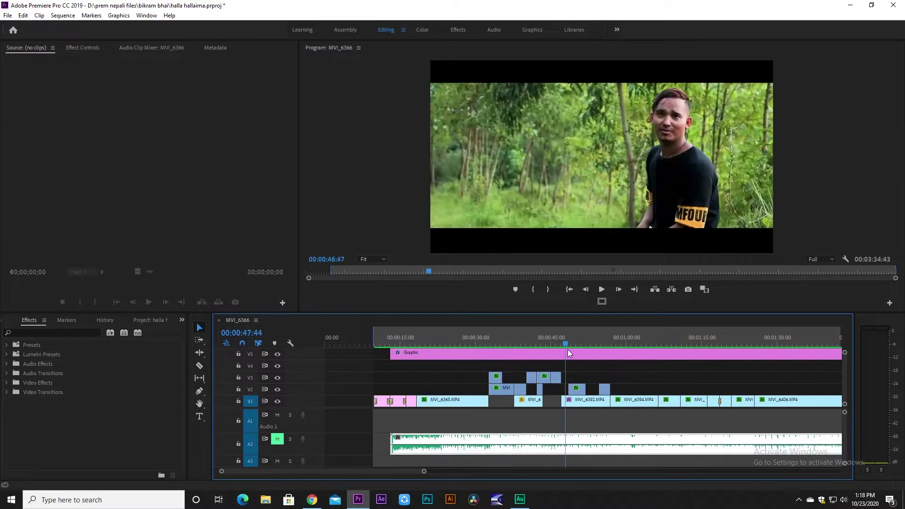
key(minus)
key(minus)
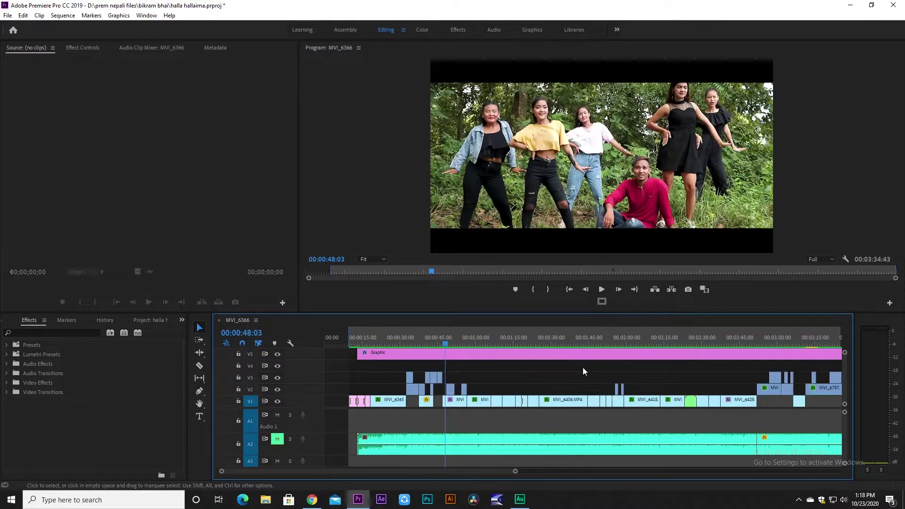
key(minus)
key(minus)
key(minus)
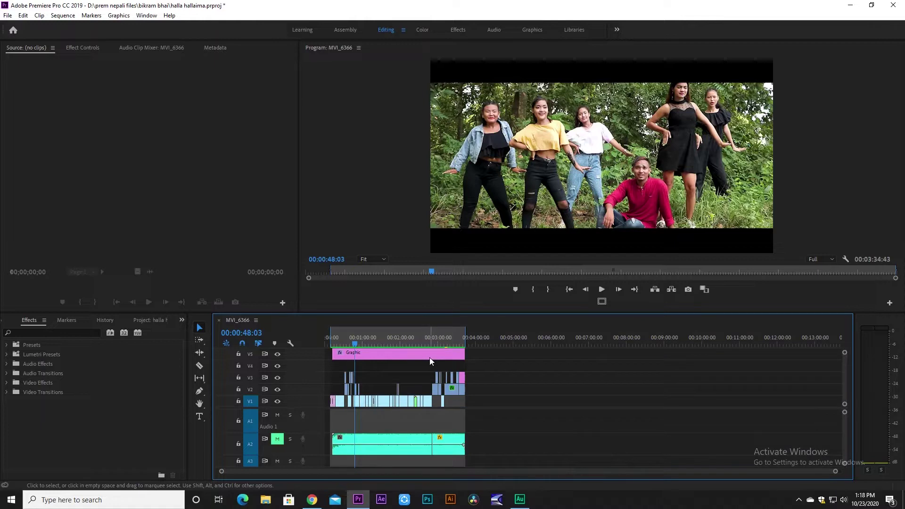
key(equal)
key(equal)
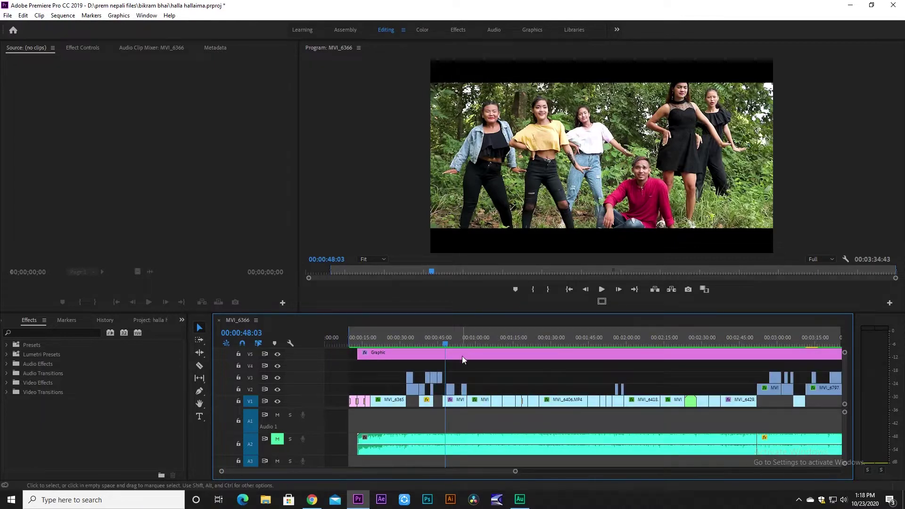
key(minus)
key(minus)
key(backslash)
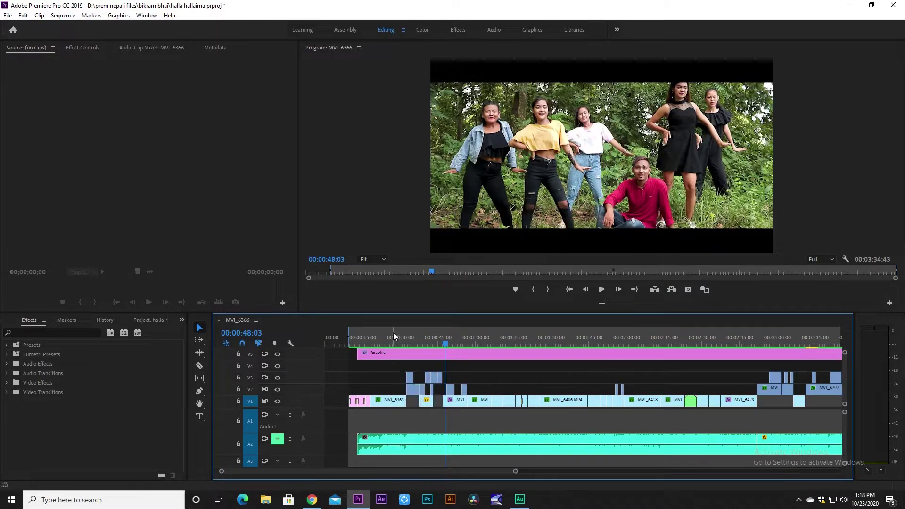
click(407, 335)
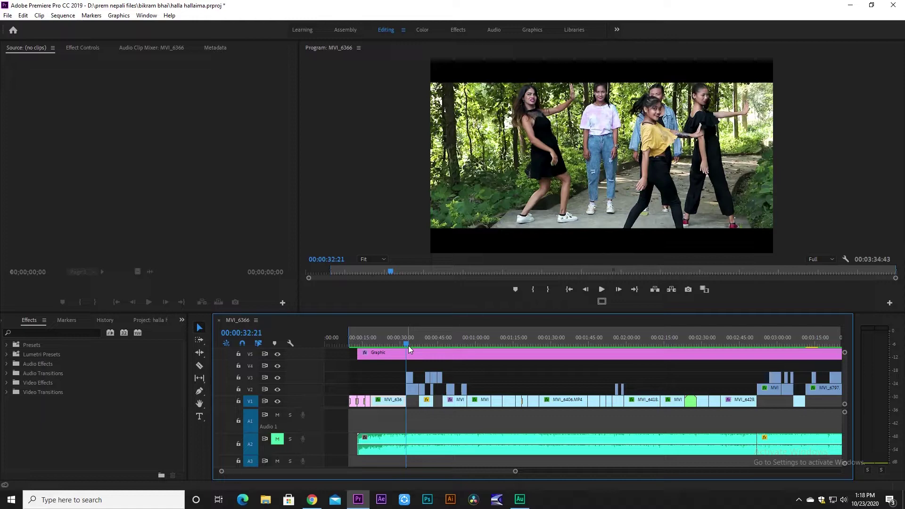
drag(405, 344, 387, 354)
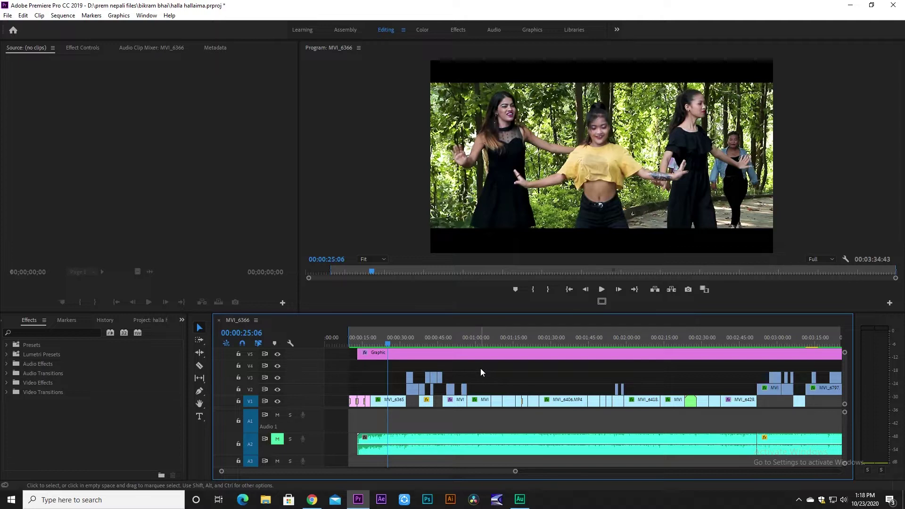
Zoom the timeline in and play the sequence from the title to about 20 seconds.
key(equal)
key(equal)
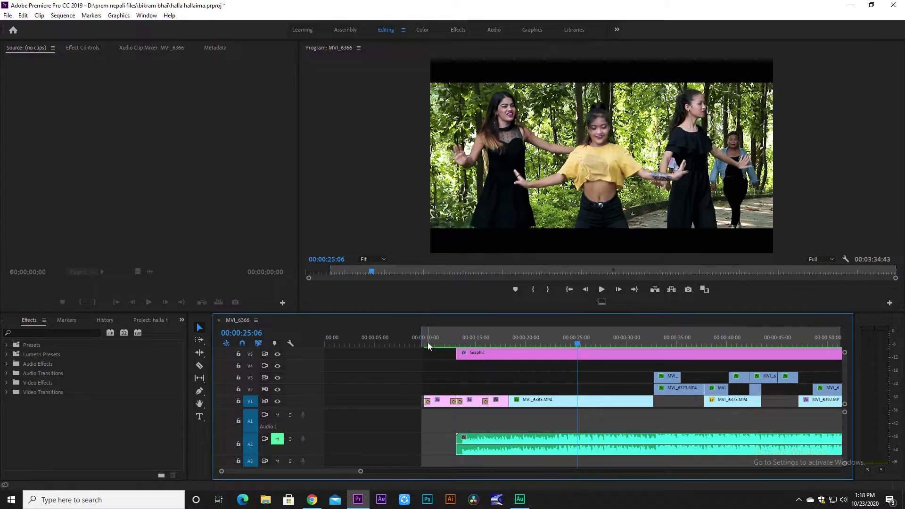
click(426, 341)
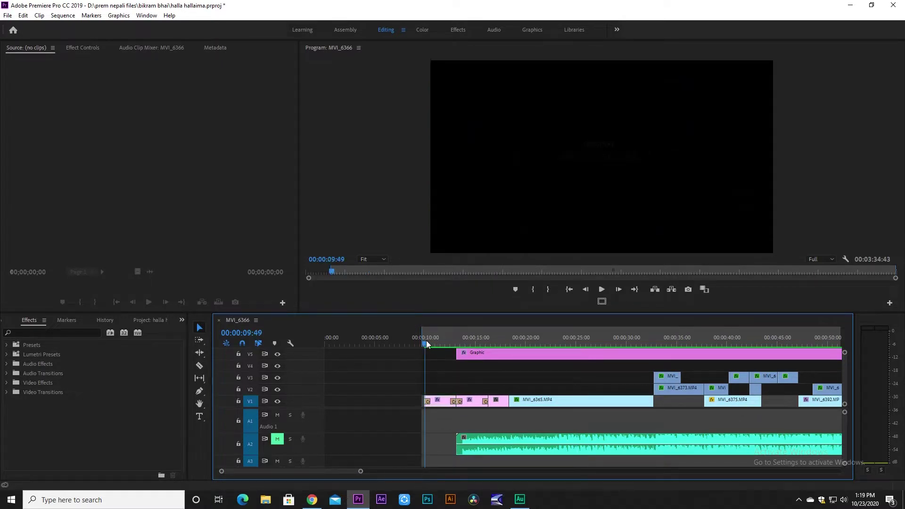
drag(426, 344, 423, 345)
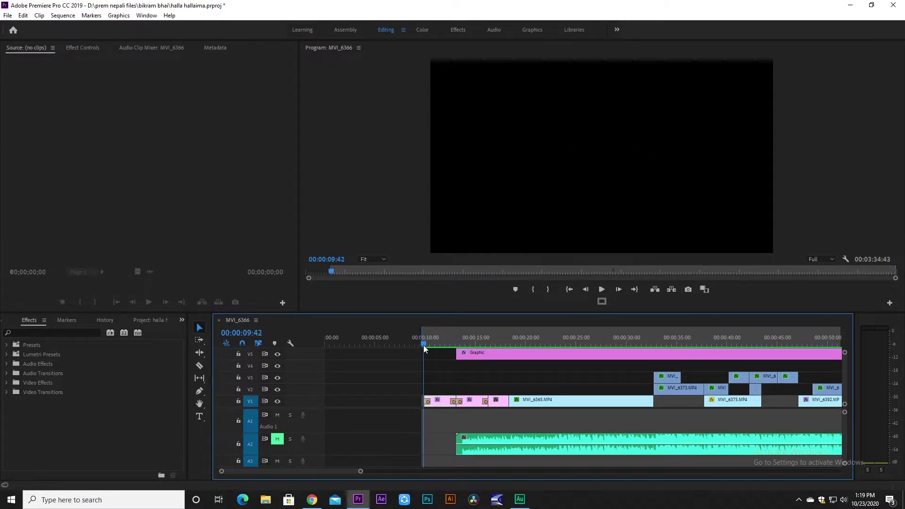
key(space)
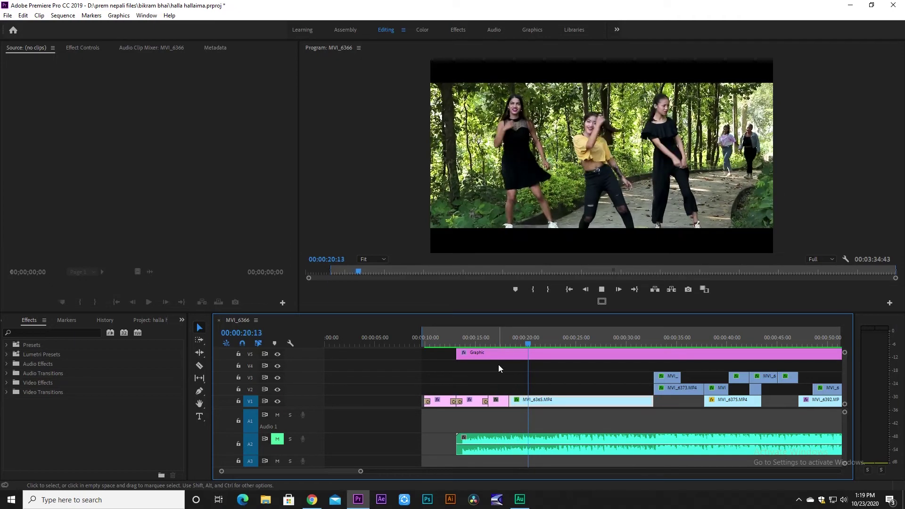
key(space)
click(507, 338)
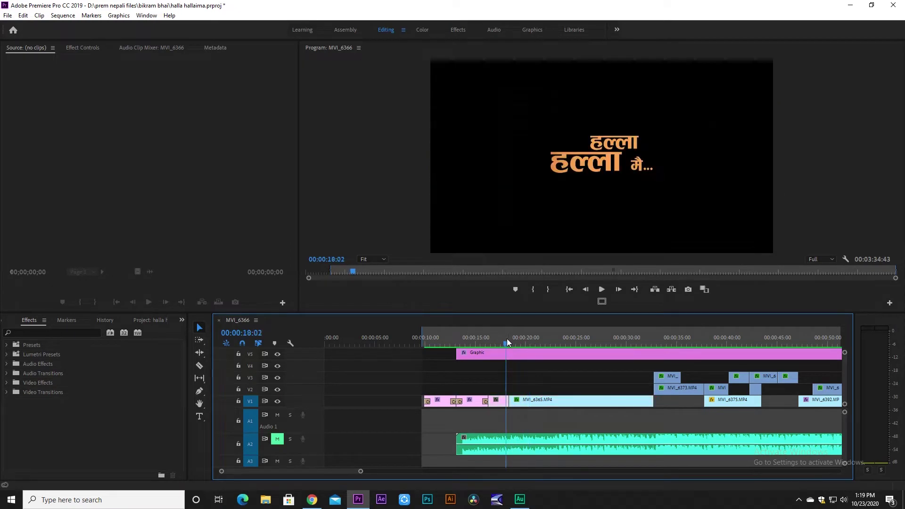
Zoom in on the title.png/MVI_6365.MP4 cut and scrub across it to 18:14.
key(=)
key(=)
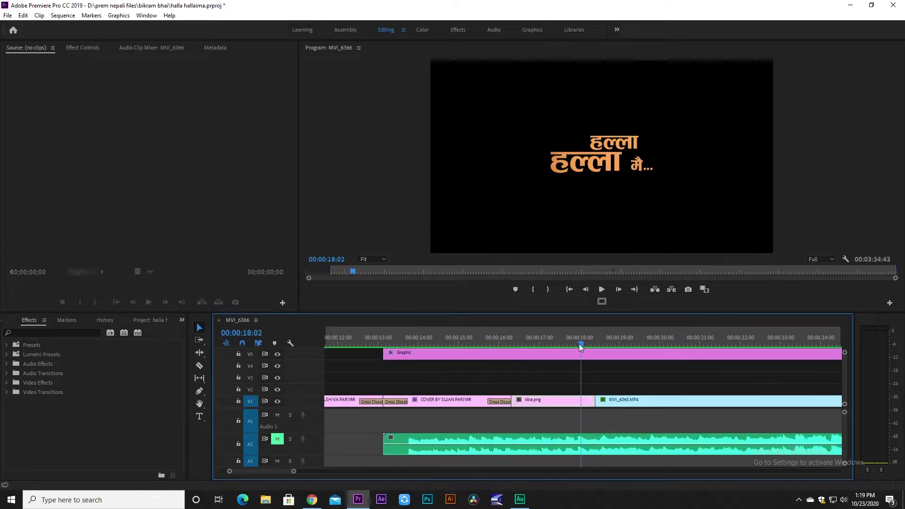
drag(580, 344, 558, 345)
click(567, 354)
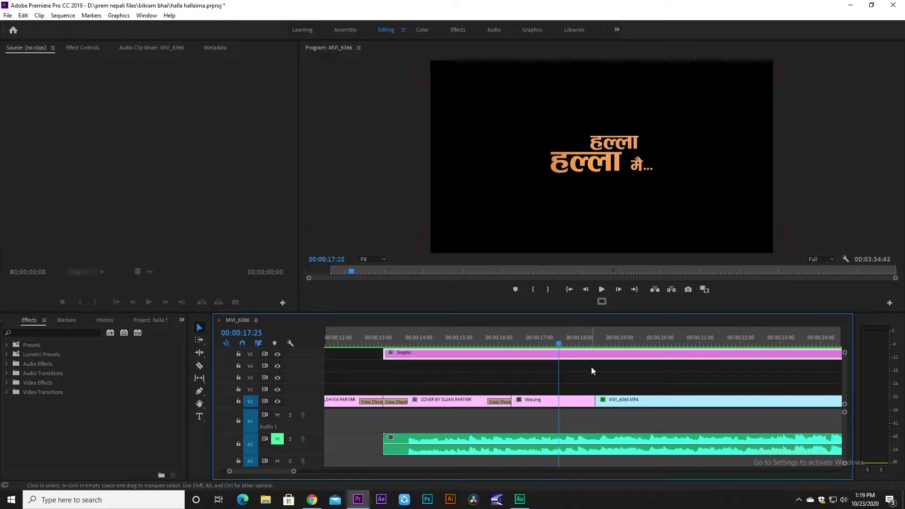
click(588, 342)
key(space)
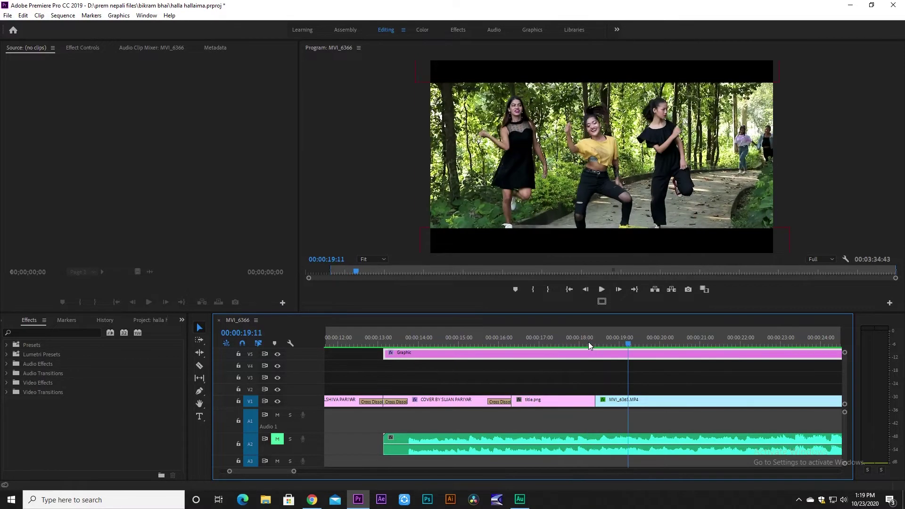
click(586, 340)
drag(587, 344, 582, 348)
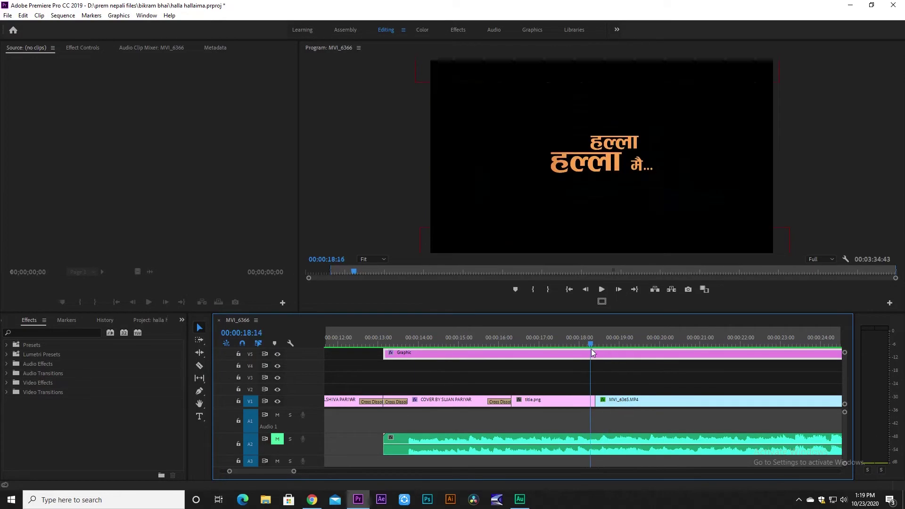
click(590, 343)
Decline an incoming Facebook call, then park the playhead just before the cut near 18:07.
click(312, 499)
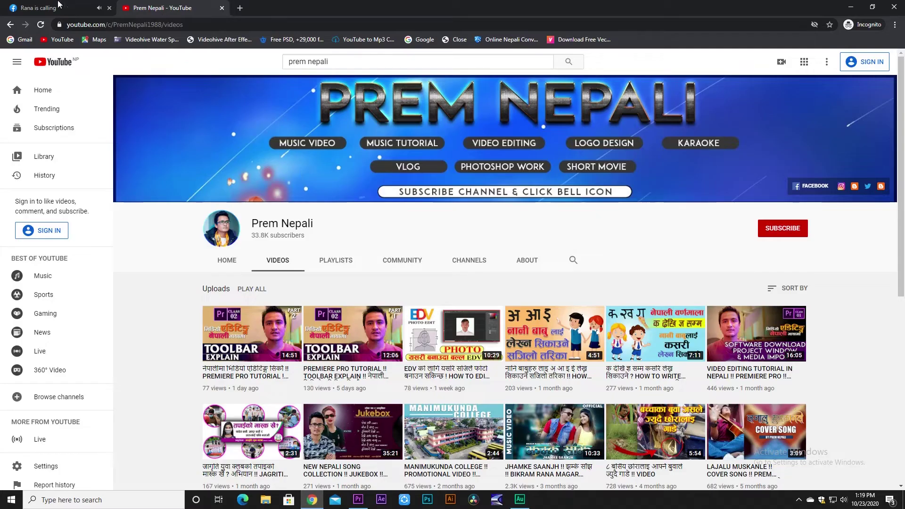
key(ctrl+Tab)
click(499, 303)
key(alt+Tab)
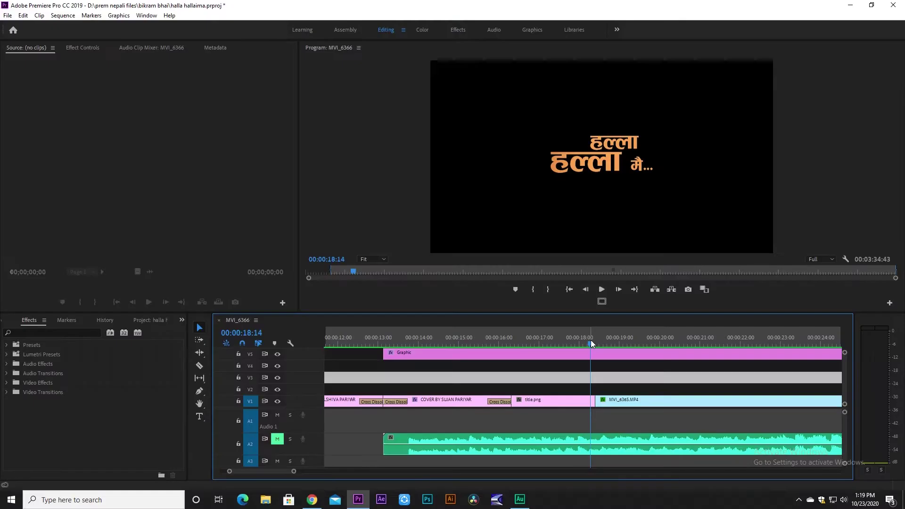
drag(587, 342, 584, 347)
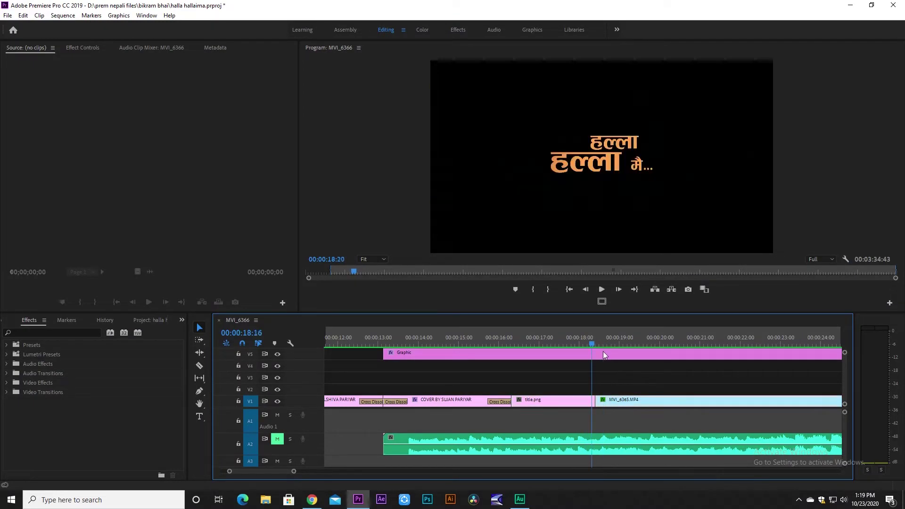
drag(584, 348, 598, 355)
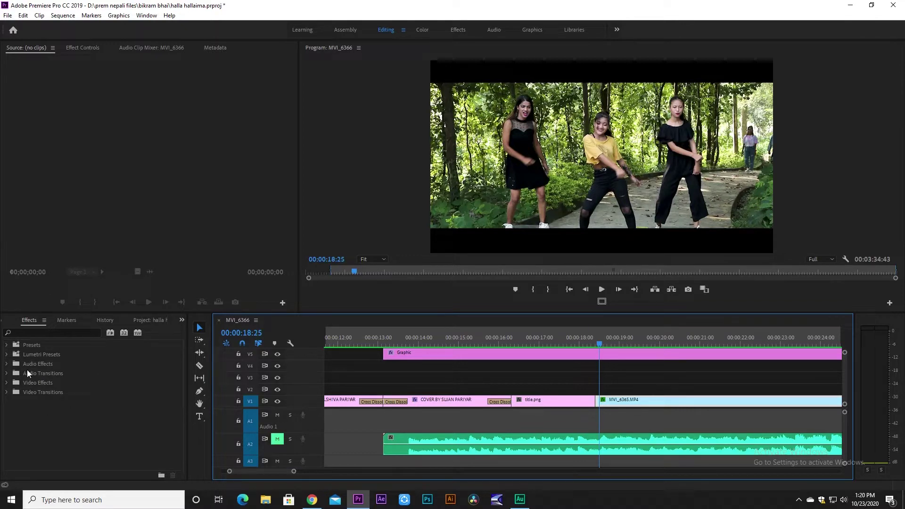
Show the project's media bin from the hidden panels list and resize it.
click(182, 320)
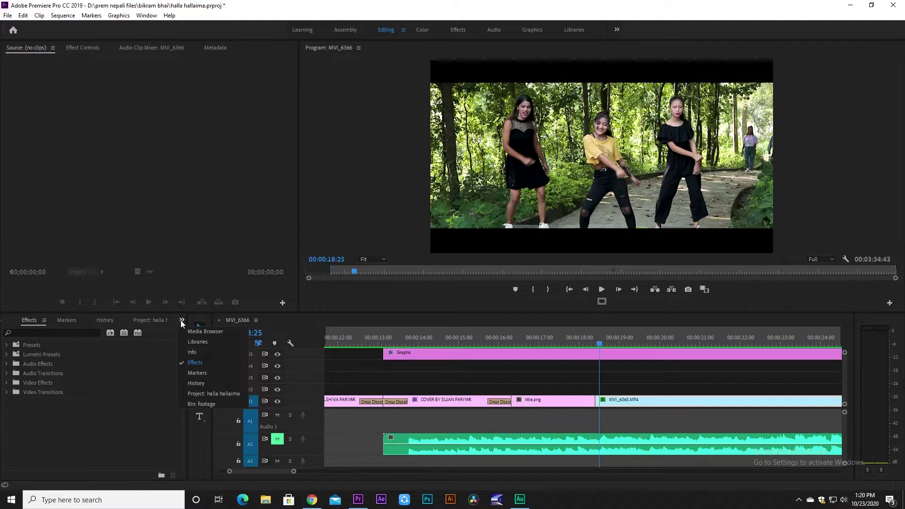
click(213, 393)
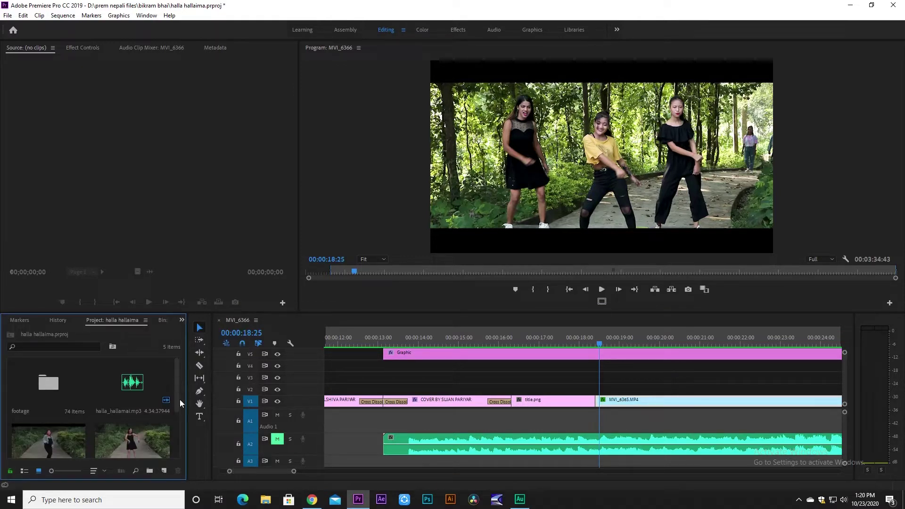
mouse_move(176, 380)
mouse_down()
mouse_move(177, 418)
mouse_move(179, 367)
mouse_move(179, 419)
mouse_move(179, 360)
mouse_up()
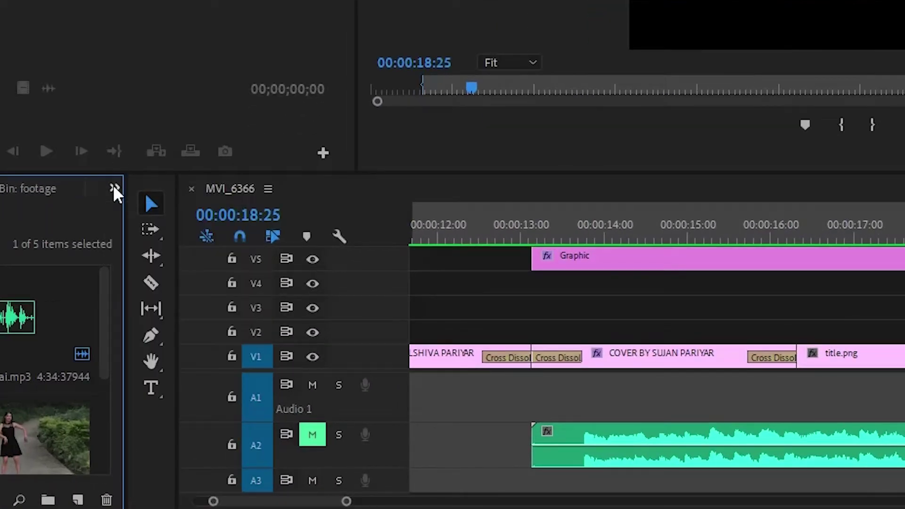
Bring back the Effects panel and expand its Video Transitions folder.
click(114, 189)
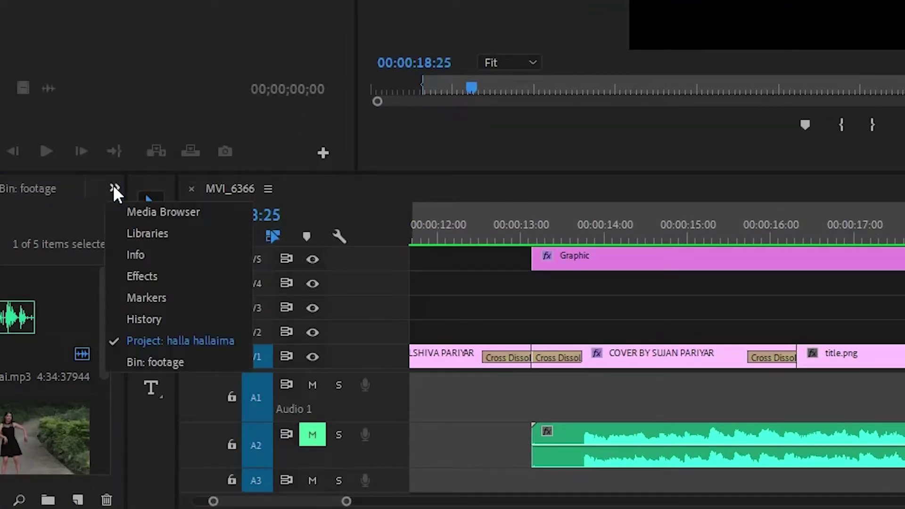
click(141, 276)
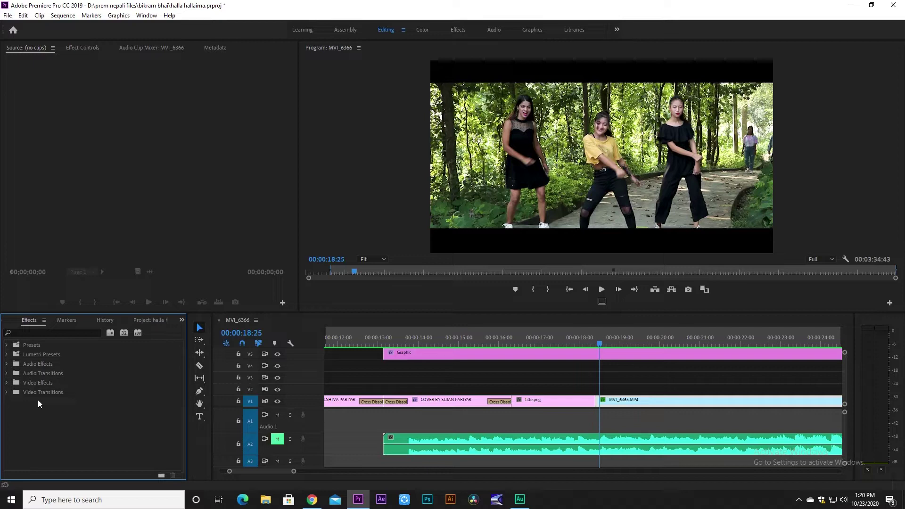
click(6, 392)
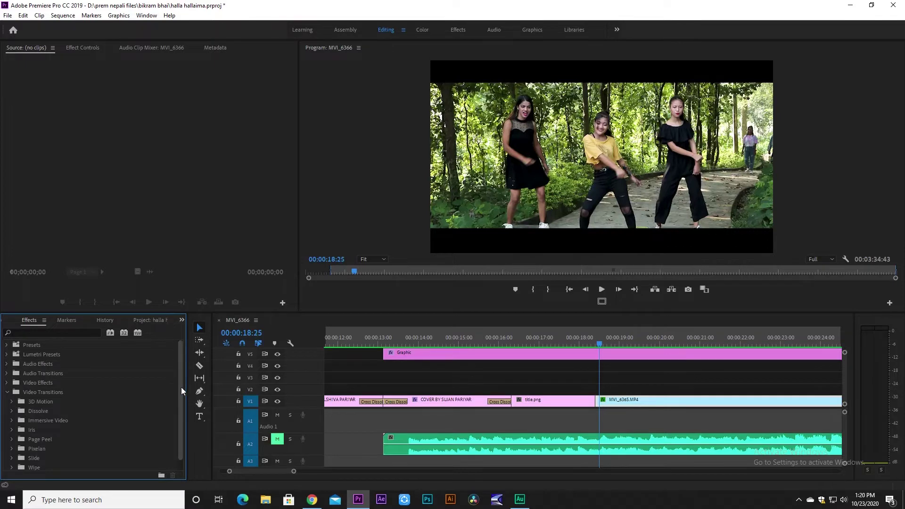
scroll(181, 387, down, 1)
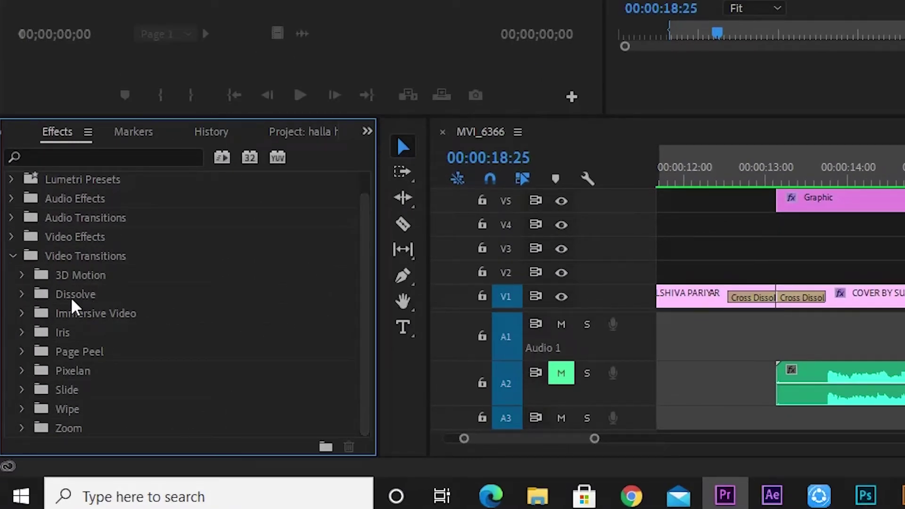
Expand the Dissolve group, move the playhead to the title/MVI_6365 cut, and select Cross Dissolve.
click(21, 294)
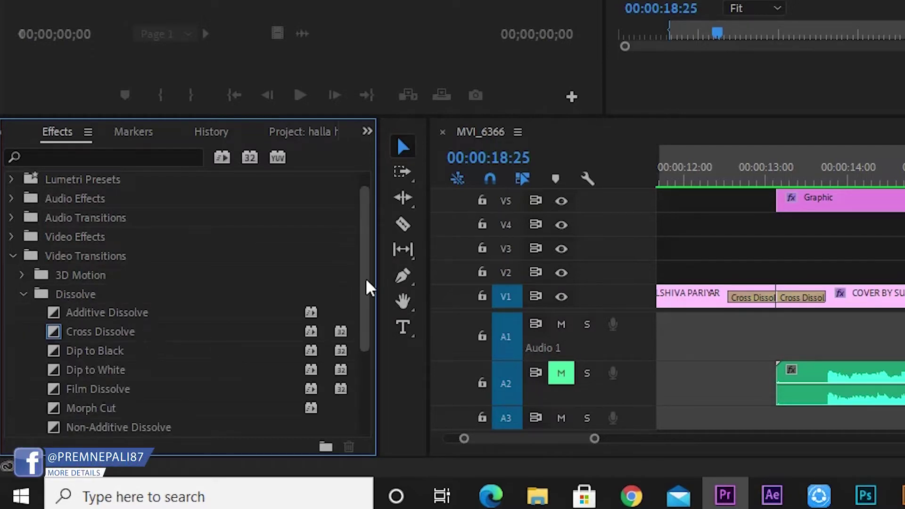
drag(368, 285, 368, 311)
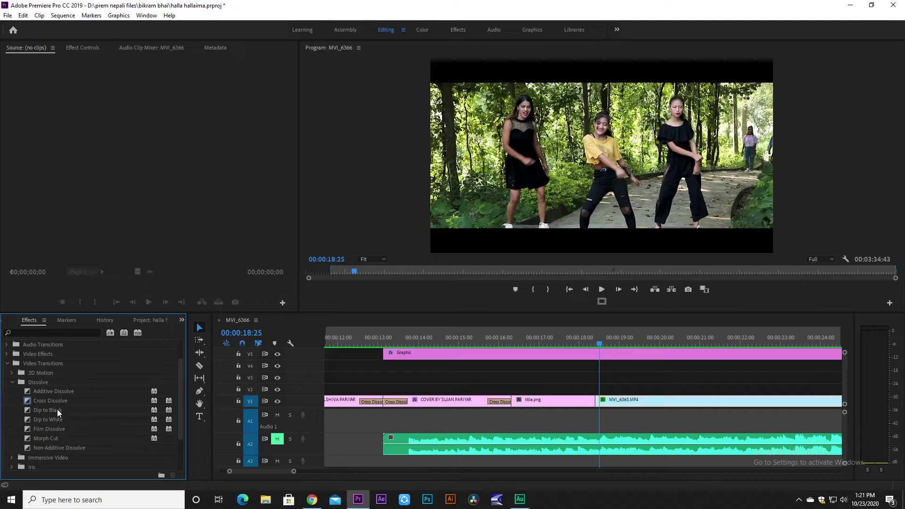
drag(597, 344, 586, 377)
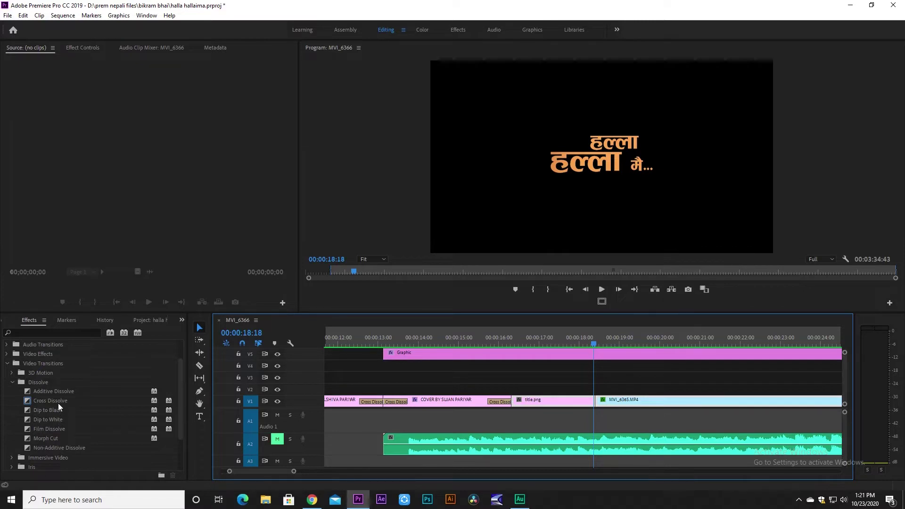
click(58, 400)
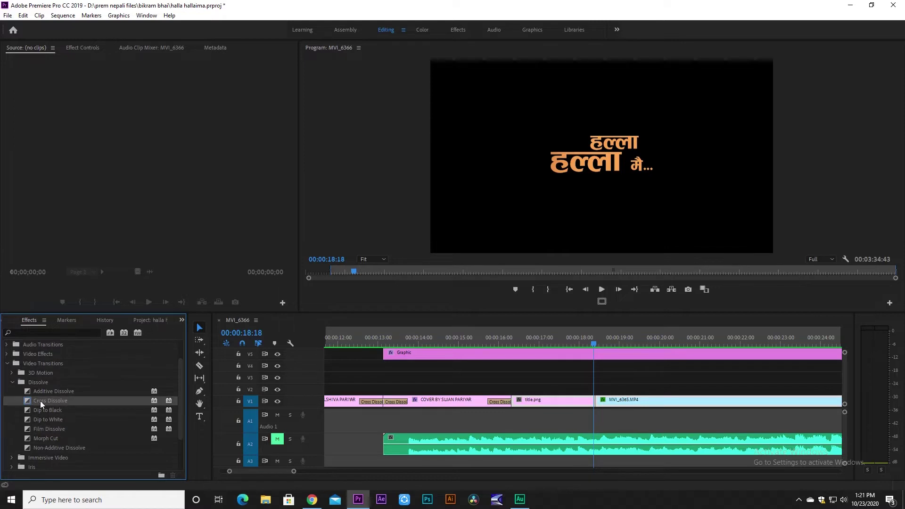
drag(40, 401, 593, 379)
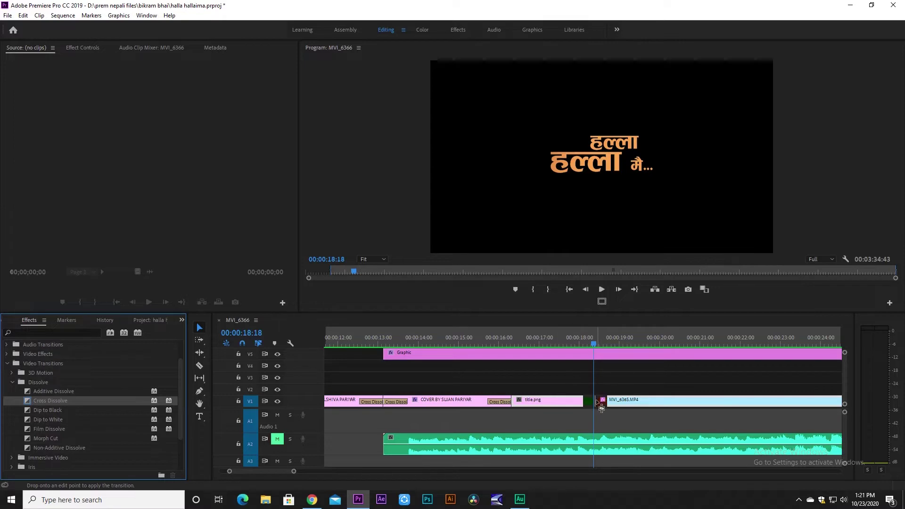
drag(602, 394, 596, 399)
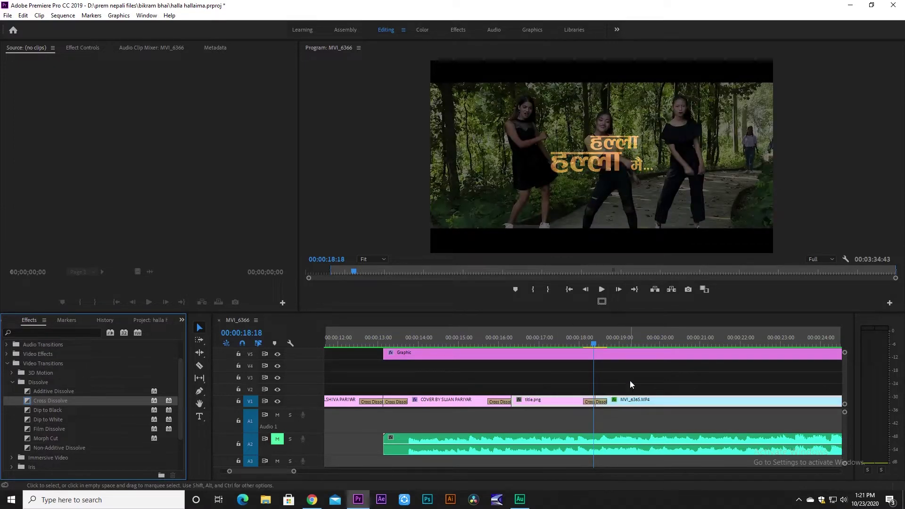
click(630, 380)
key(equal)
key(equal)
key(equal)
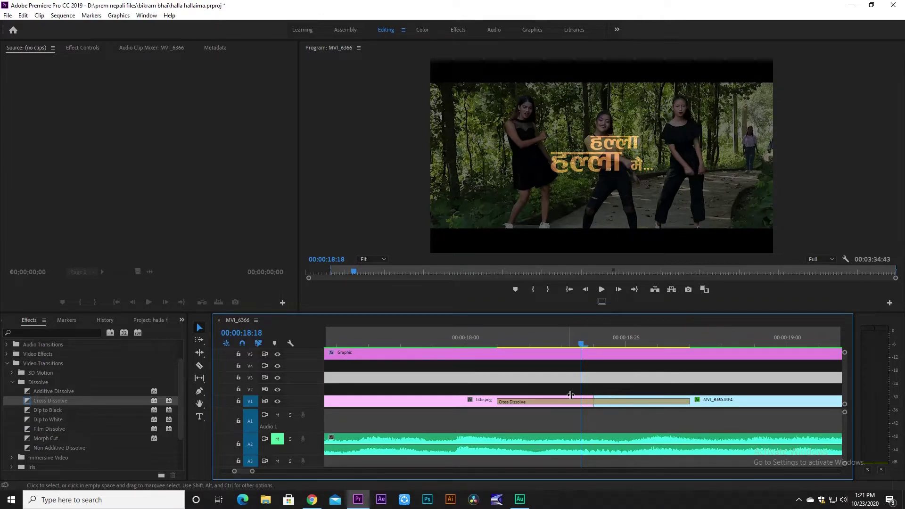
drag(570, 394, 575, 406)
key(minus)
click(555, 347)
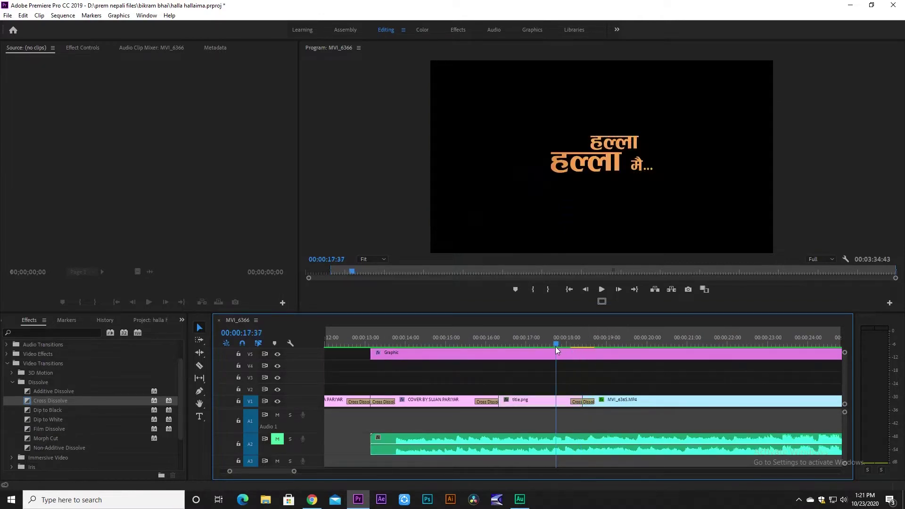
key(space)
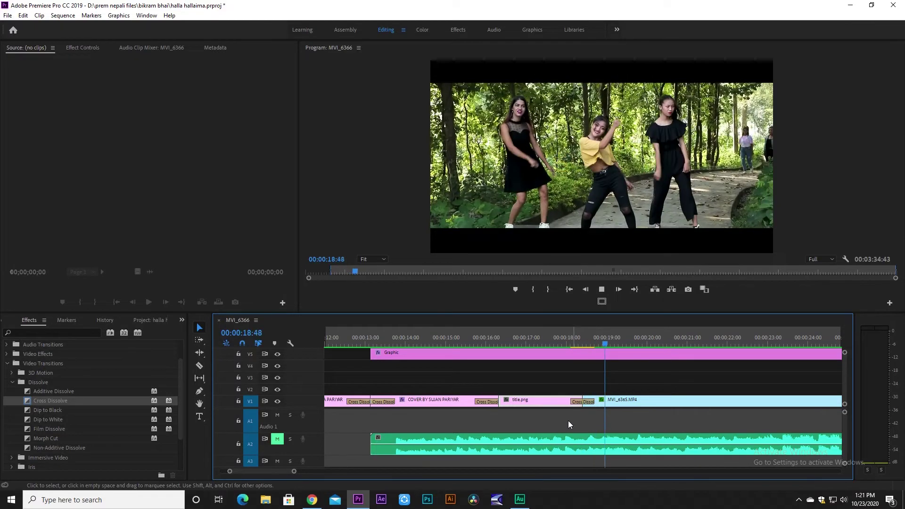
click(562, 338)
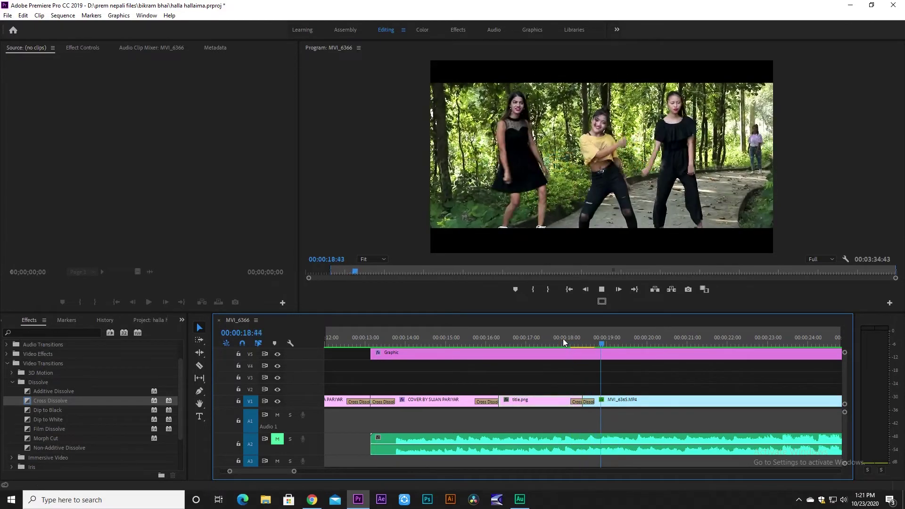
click(563, 338)
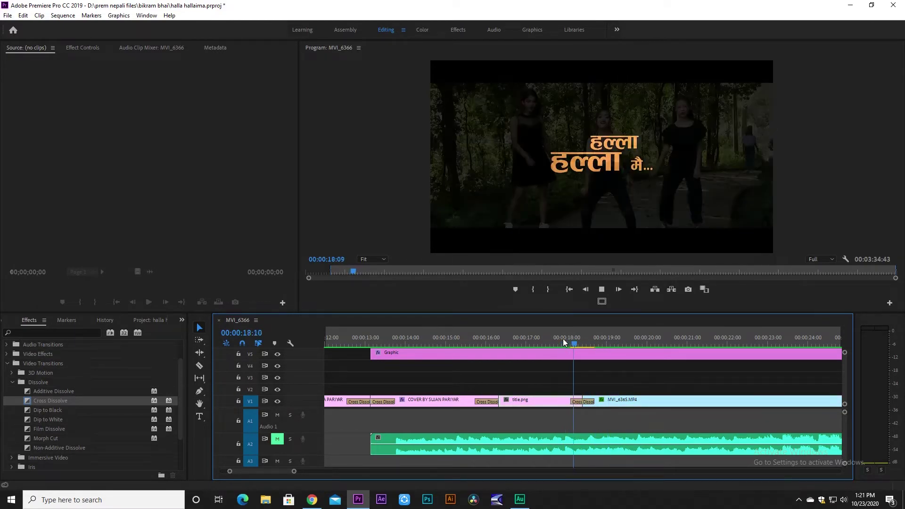
click(563, 338)
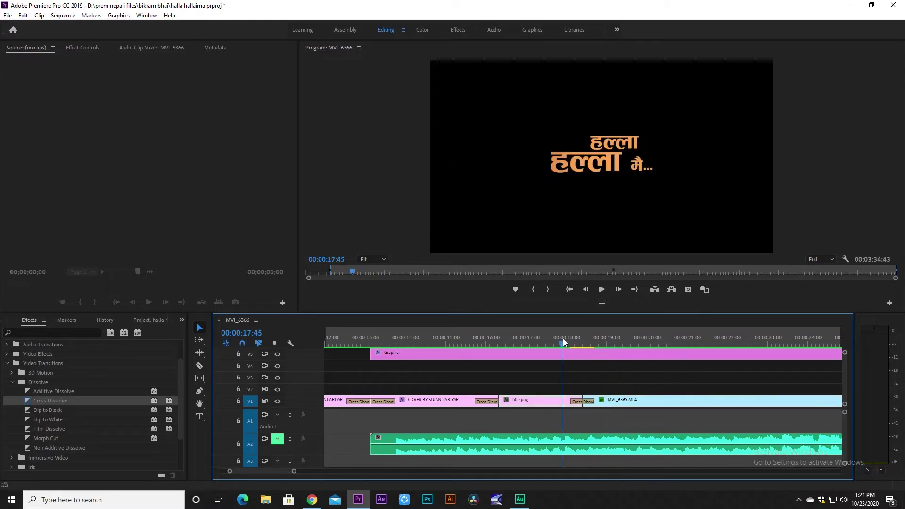
key(space)
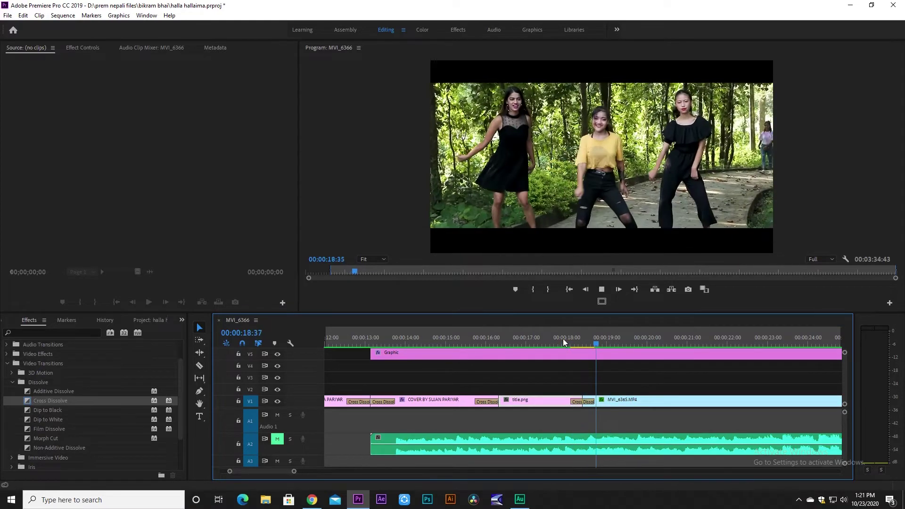
key(space)
click(563, 338)
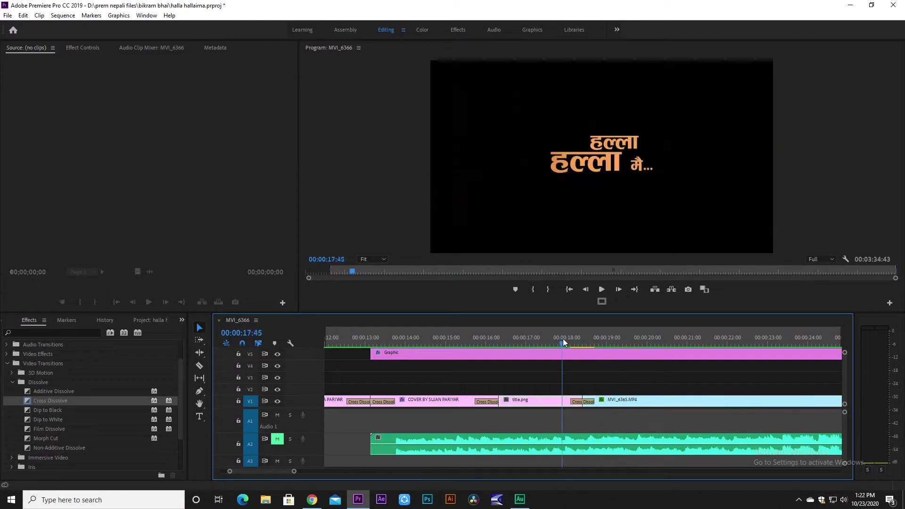
key(space)
key(space)
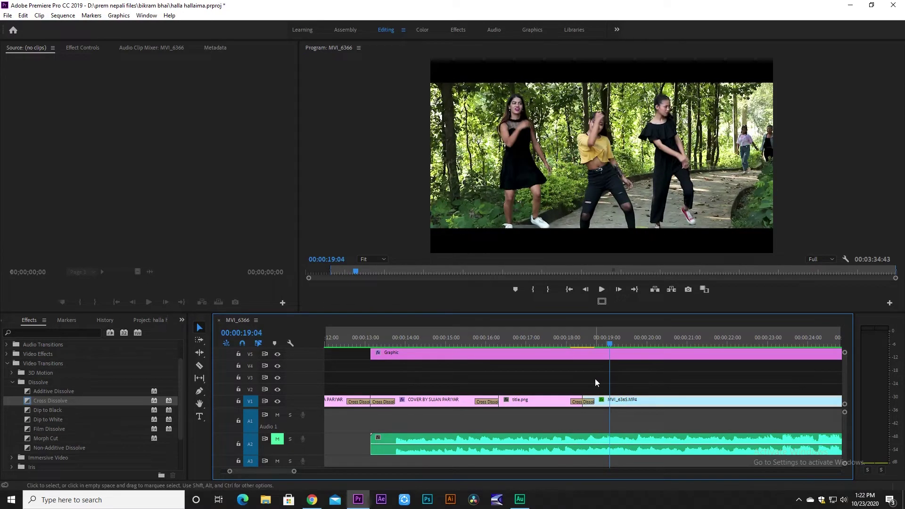
key(Delete)
Drop Dip to Black onto the title.png/MVI_6365.MP4 cut and preview the fade.
click(64, 410)
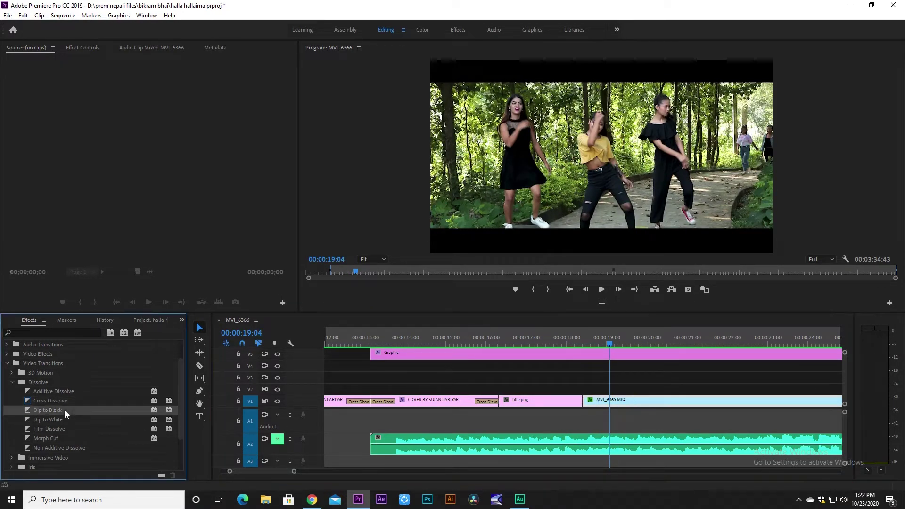
mouse_move(64, 409)
mouse_down()
mouse_move(540, 389)
mouse_move(584, 401)
mouse_up()
click(564, 337)
key(space)
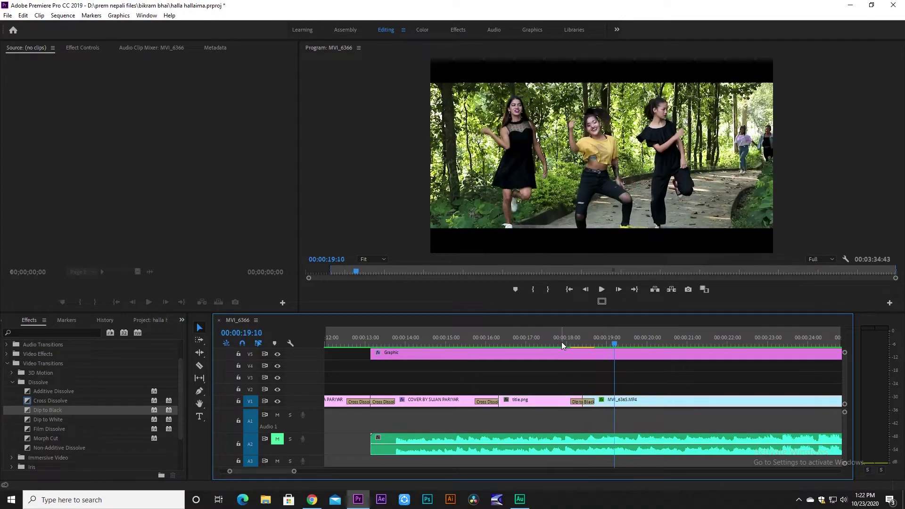
click(573, 343)
mouse_move(572, 342)
mouse_down()
mouse_move(584, 346)
mouse_move(571, 344)
mouse_up()
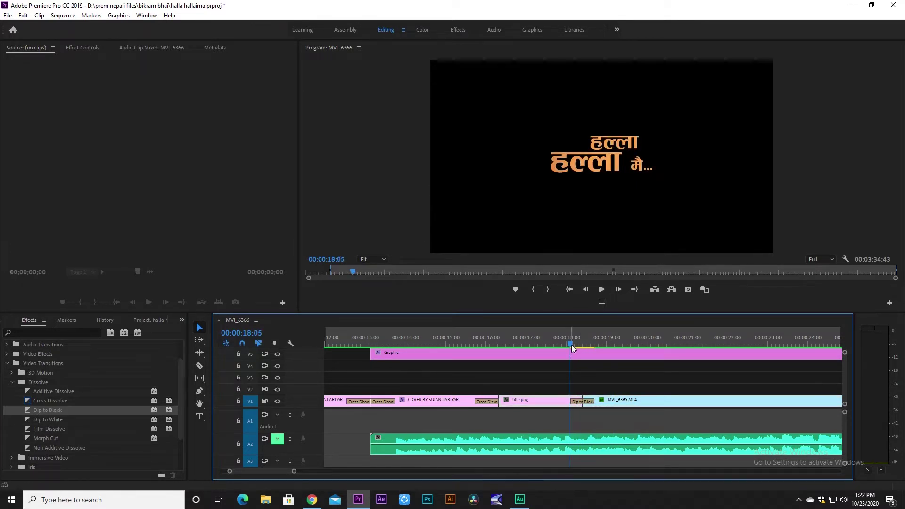
key(space)
click(577, 344)
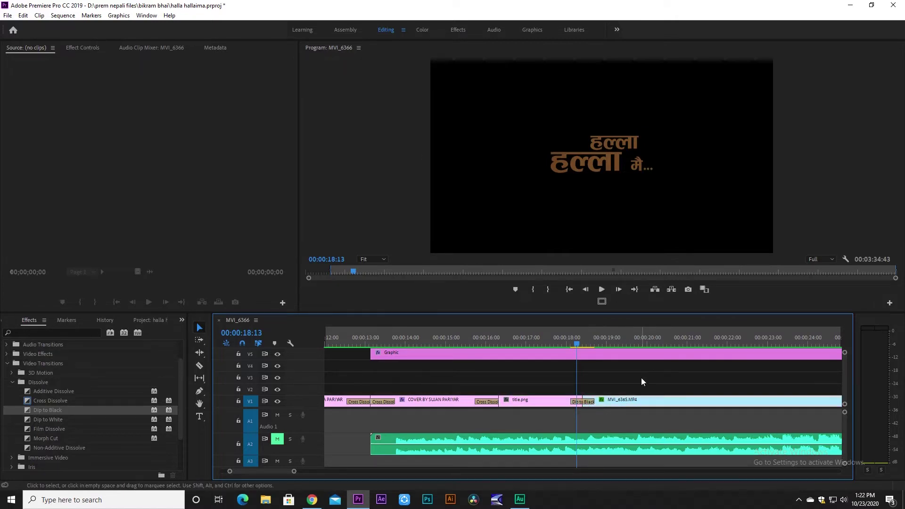
Load MVI_6365.MP4 in the Source monitor and shuttle back to 17:42.
double_click(637, 403)
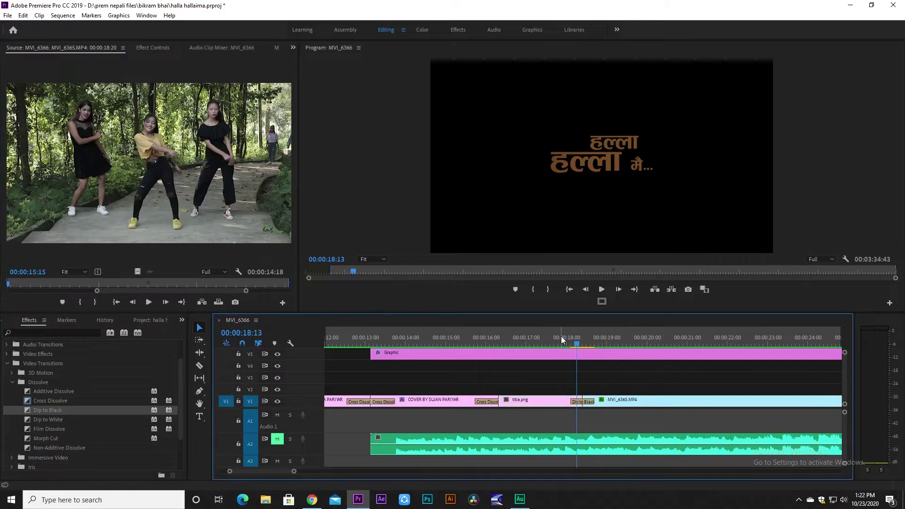
key(j)
key(k)
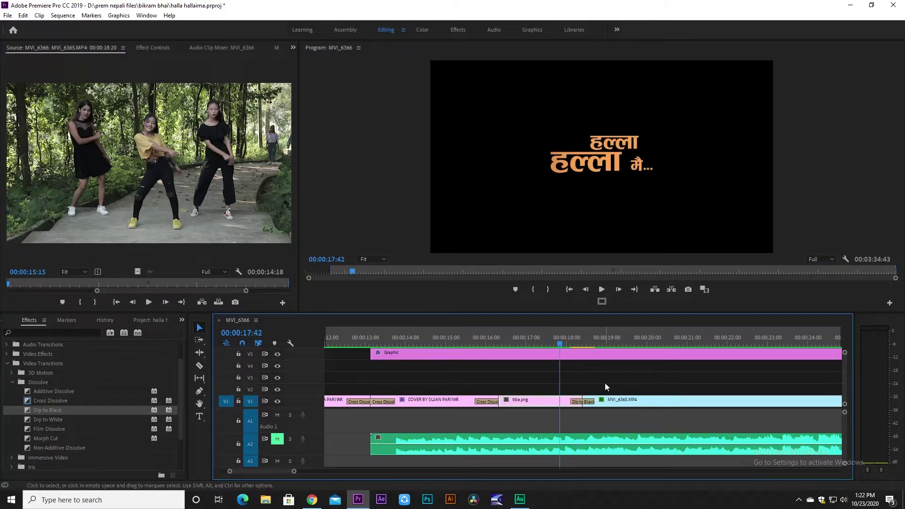
mouse_move(579, 401)
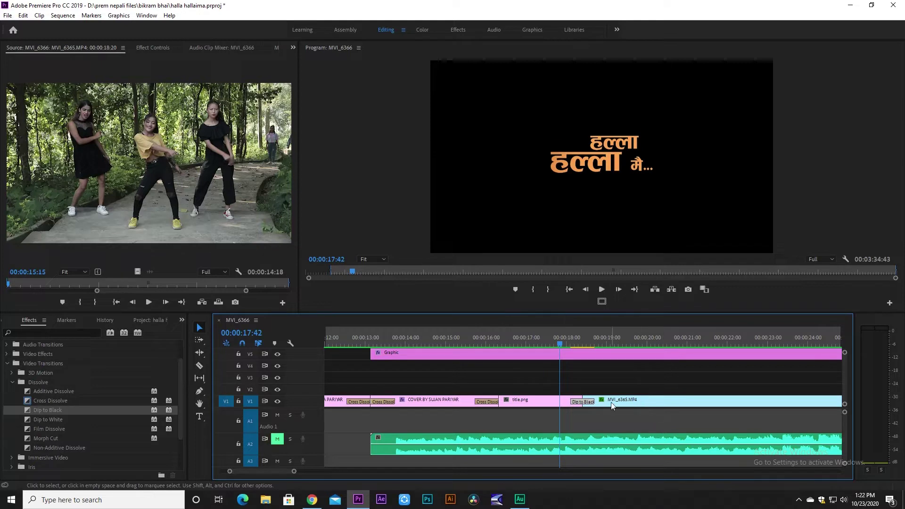
drag(598, 405, 612, 401)
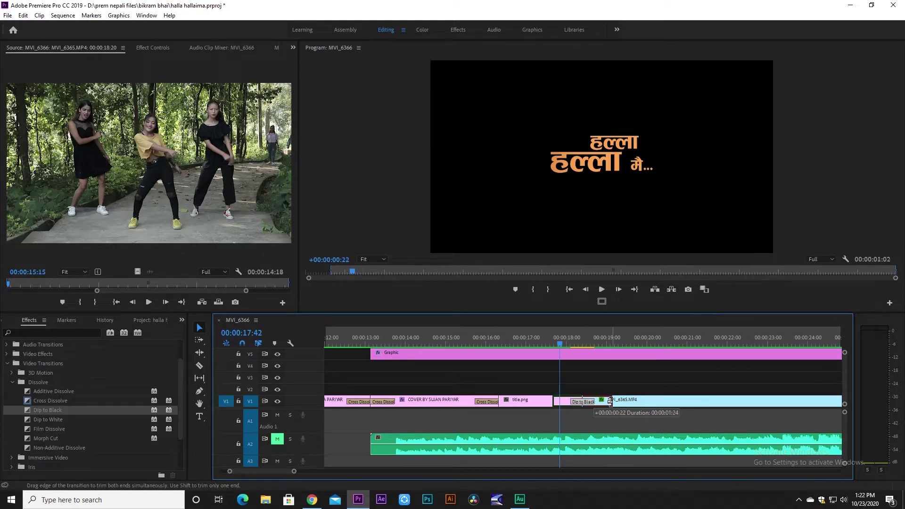
drag(537, 345, 527, 346)
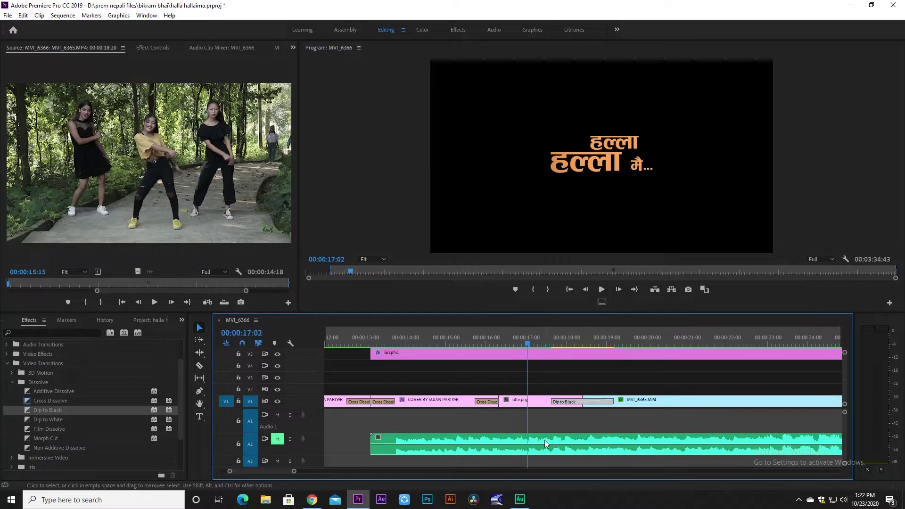
key(space)
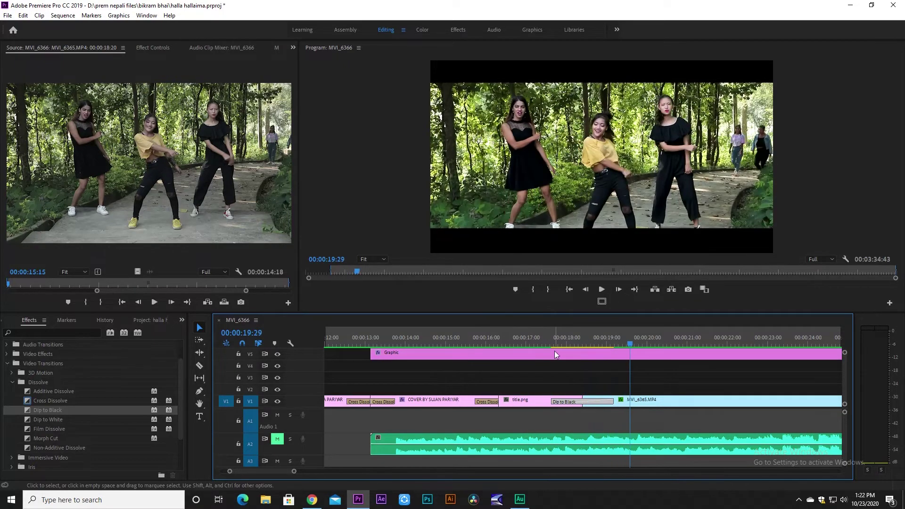
click(548, 339)
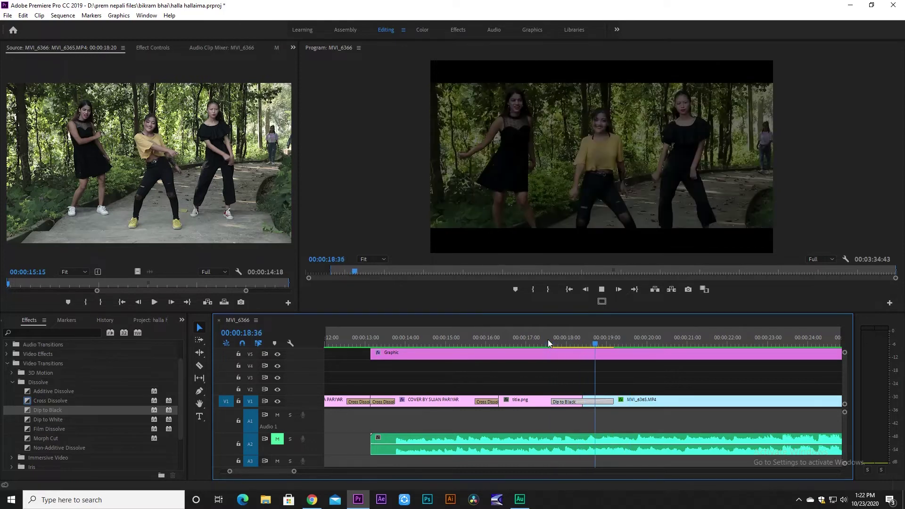
click(580, 341)
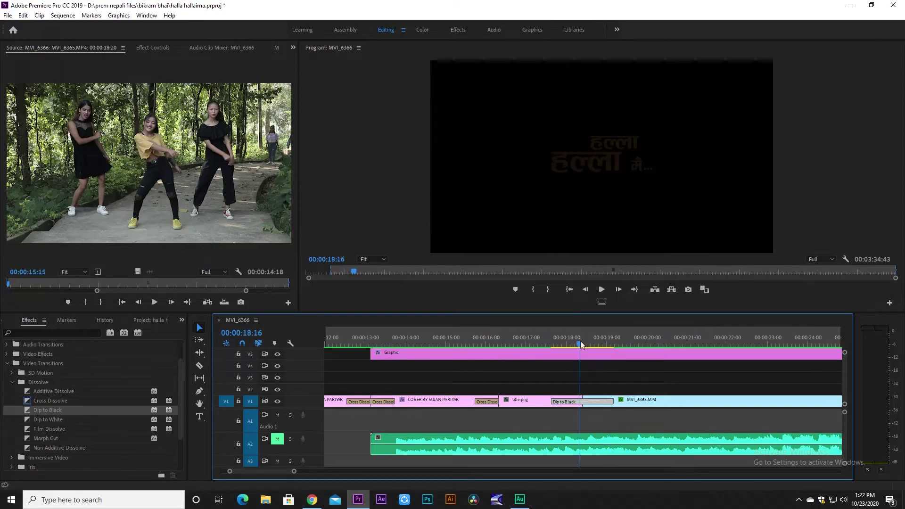
key(ctrl+z)
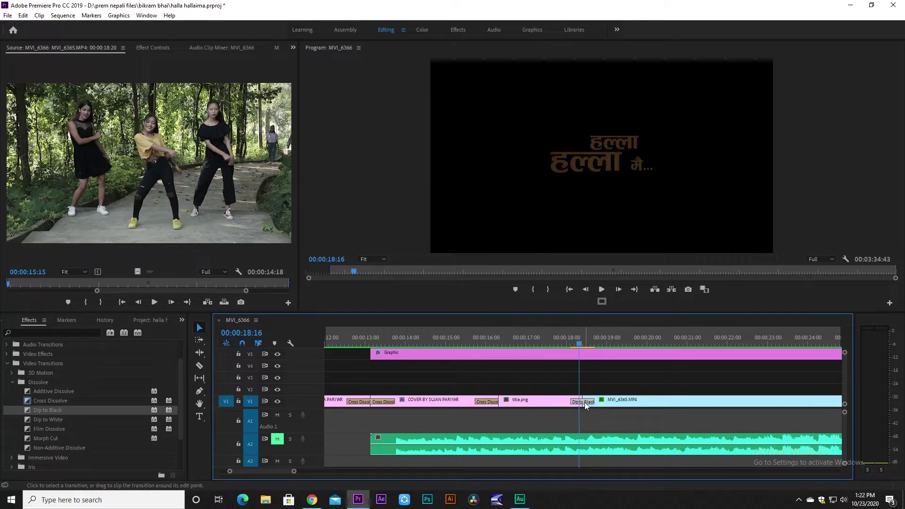
click(579, 404)
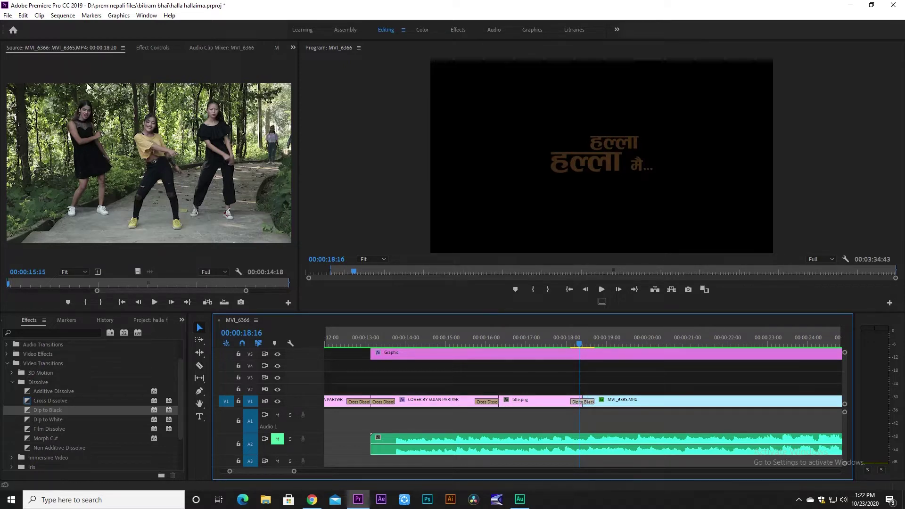
Select the Dip to Black transition and set its alignment to Start at Cut.
click(152, 47)
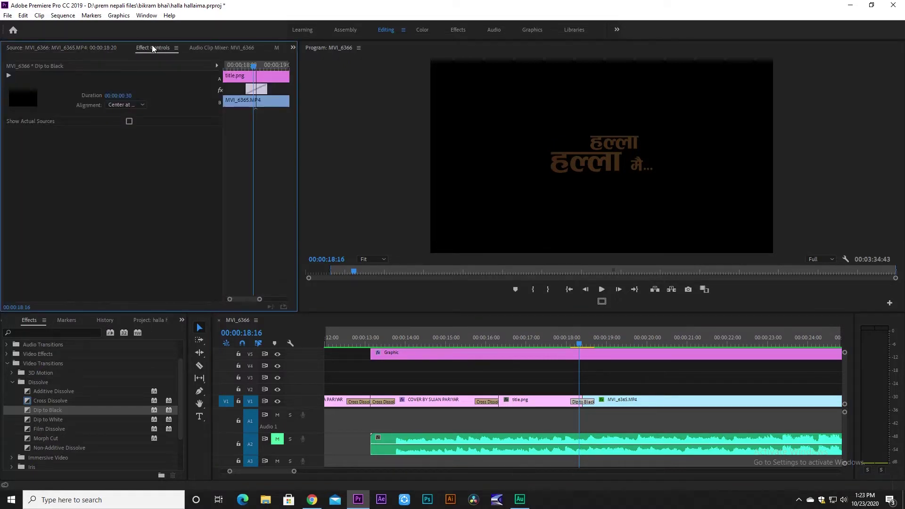
click(142, 105)
click(142, 106)
click(142, 105)
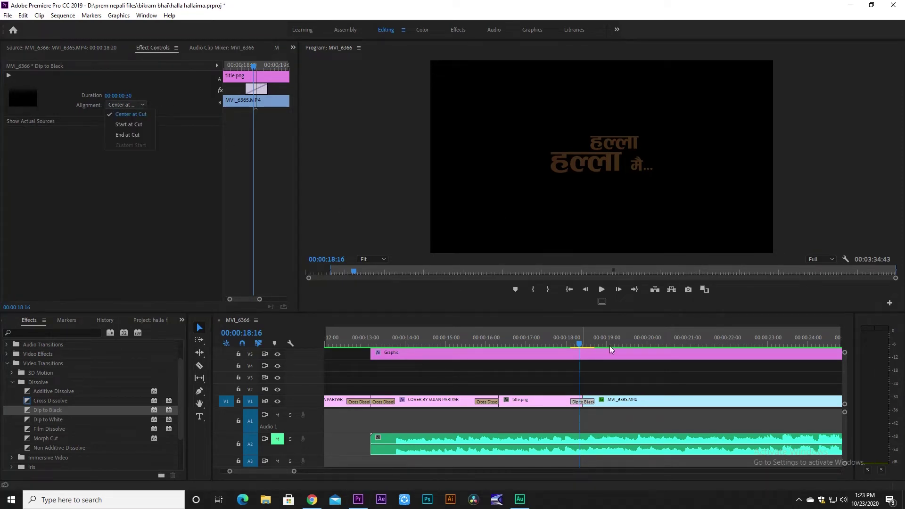
click(621, 371)
drag(561, 371, 611, 413)
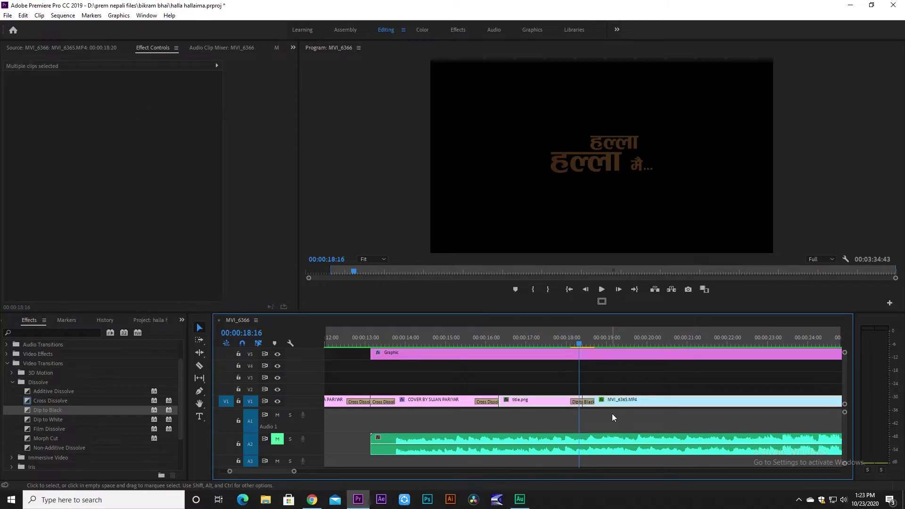
click(584, 401)
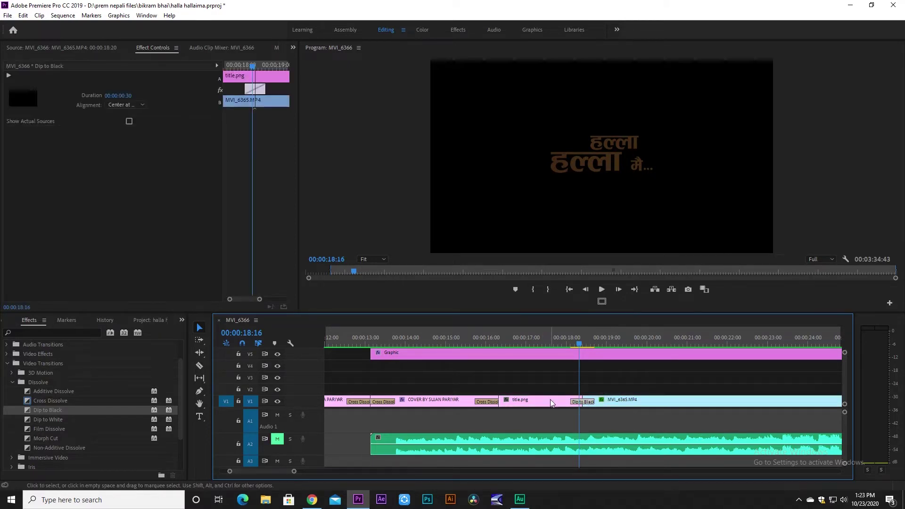
click(134, 105)
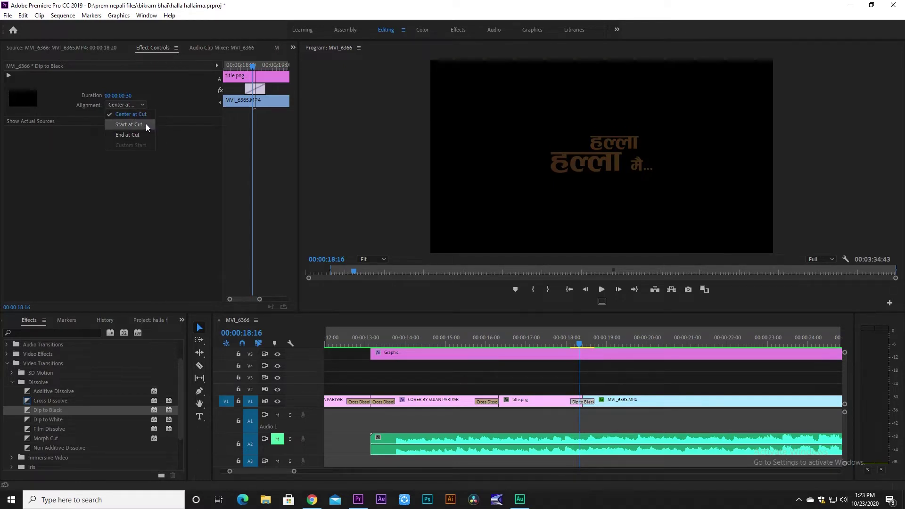
click(145, 124)
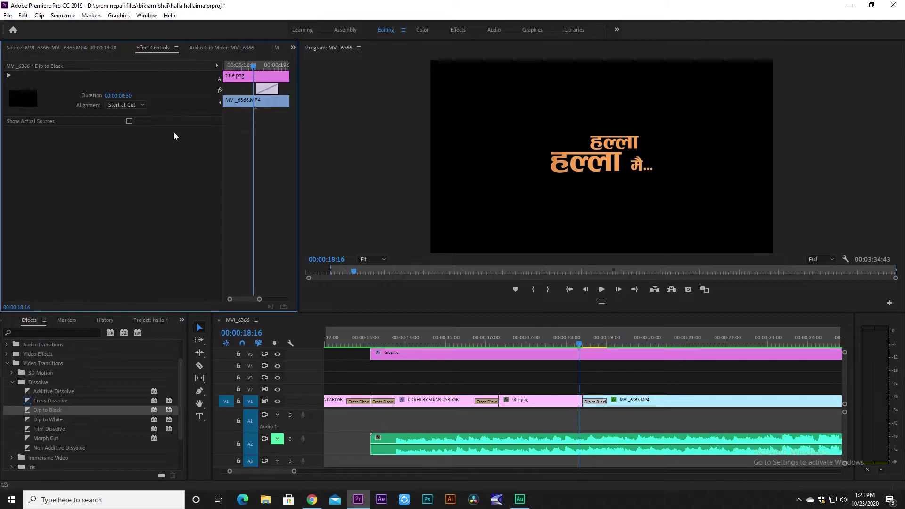
Switch the Dip to Black alignment to End at Cut and play back the fade.
click(132, 108)
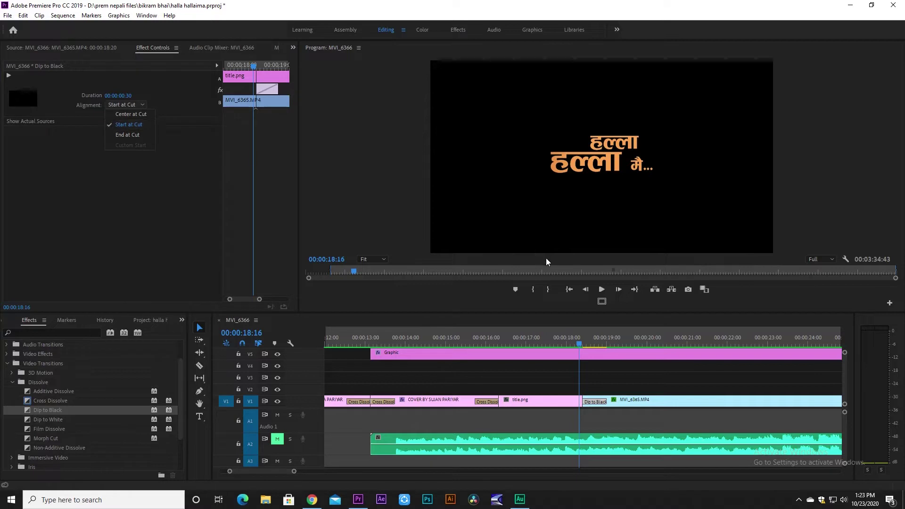
click(594, 337)
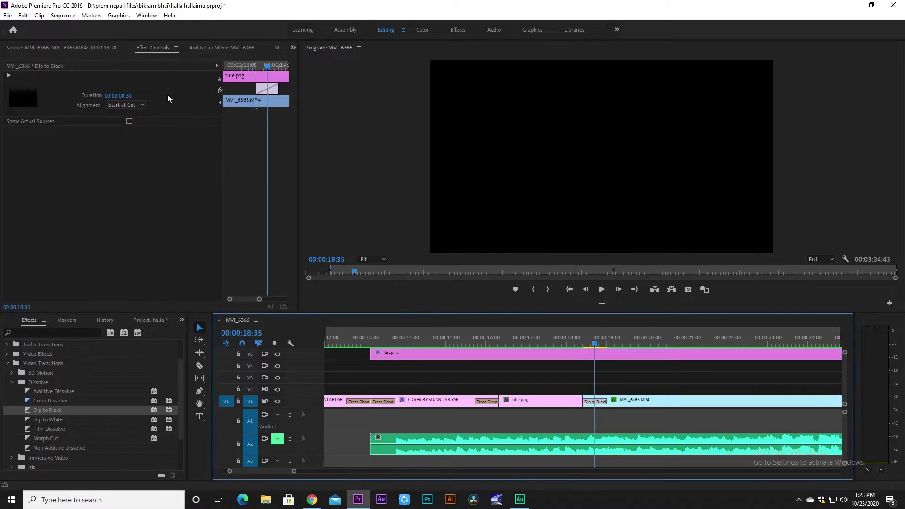
click(136, 106)
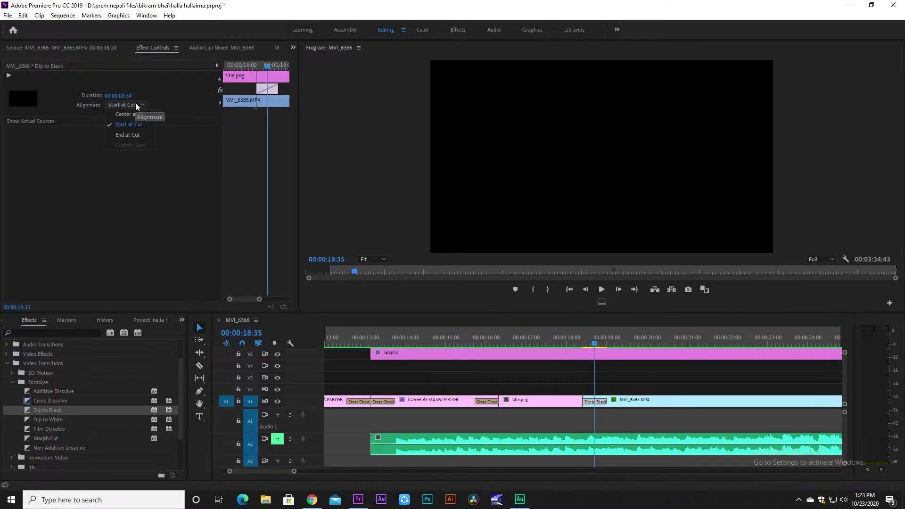
click(130, 135)
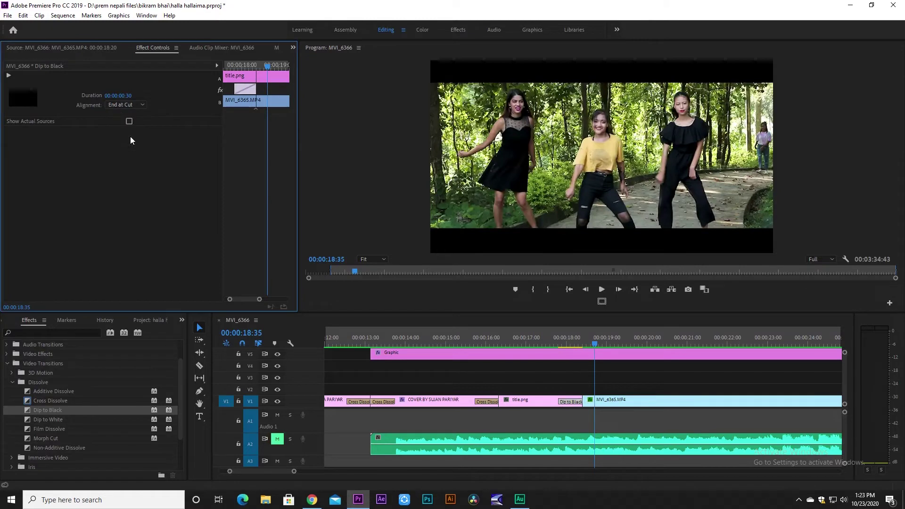
click(552, 338)
key(space)
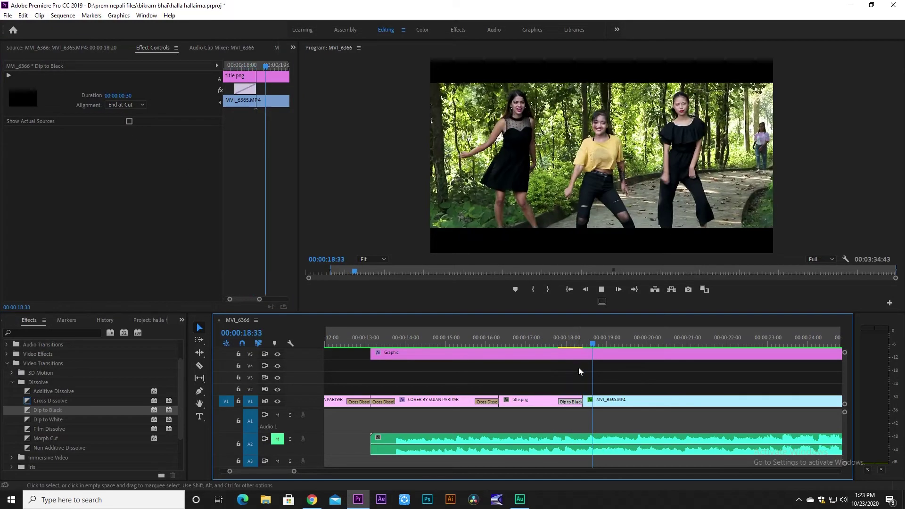
click(574, 339)
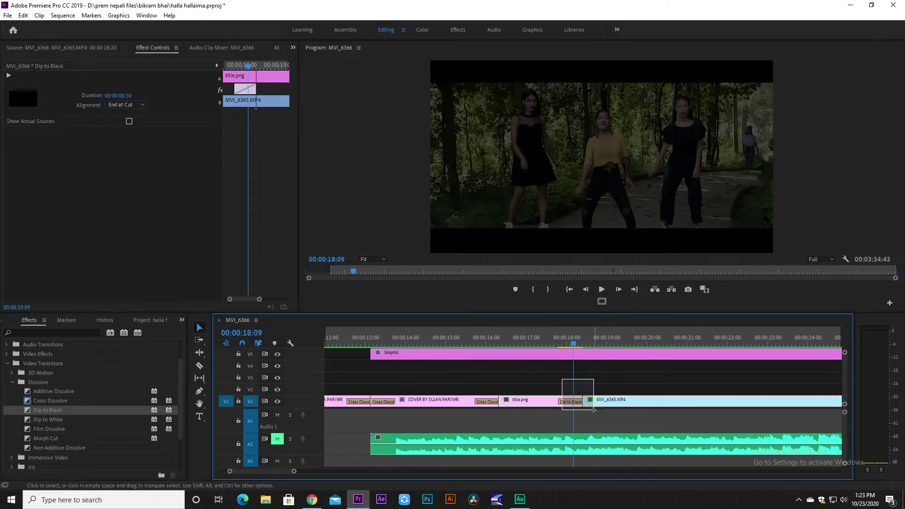
Select title.png and open it in the Source viewer.
drag(588, 380, 560, 394)
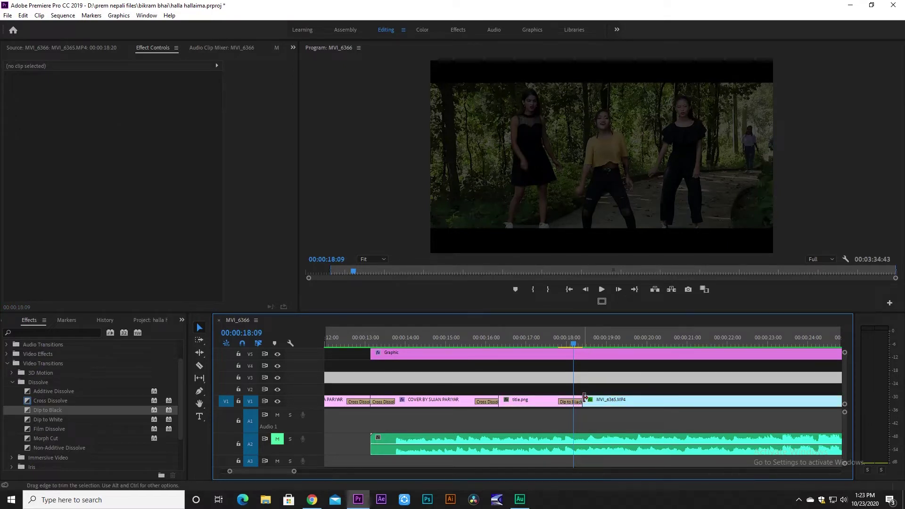
click(549, 405)
double_click(547, 401)
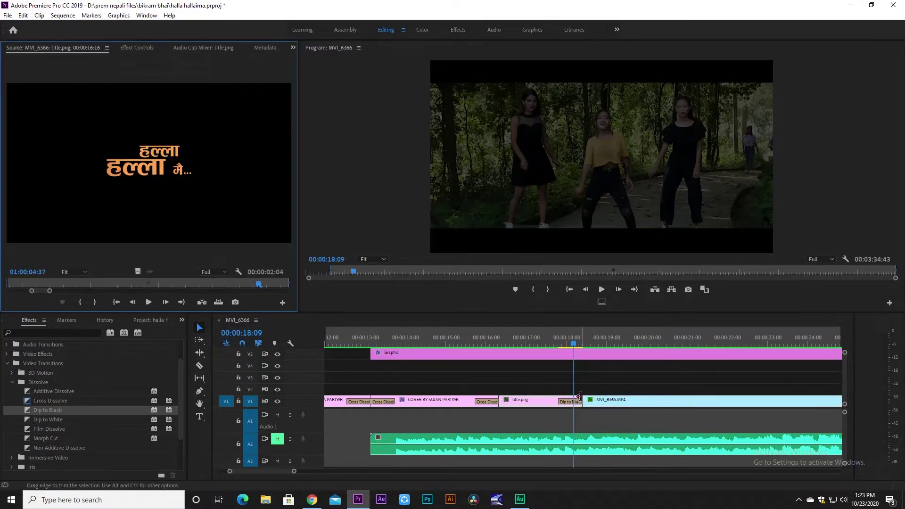
click(577, 403)
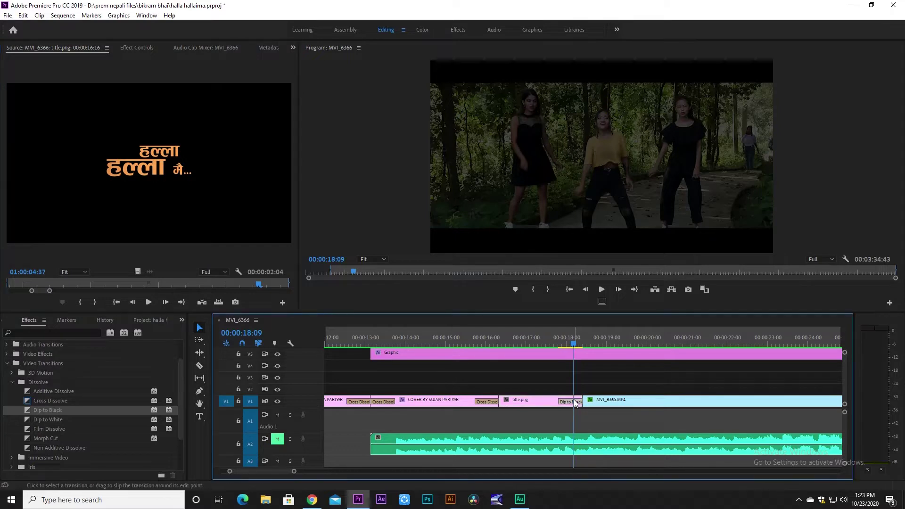
Set the Dip to Black alignment to Start at Cut and scrub around the cut to check.
click(149, 48)
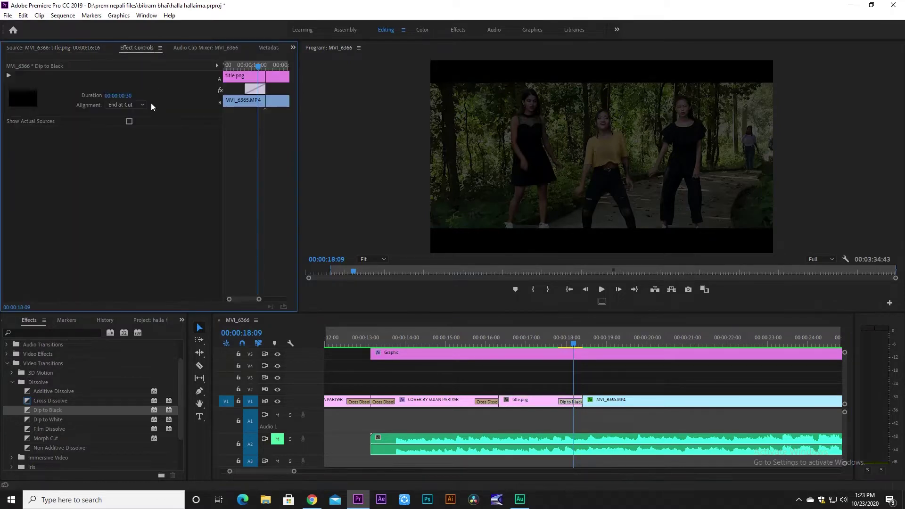
click(131, 106)
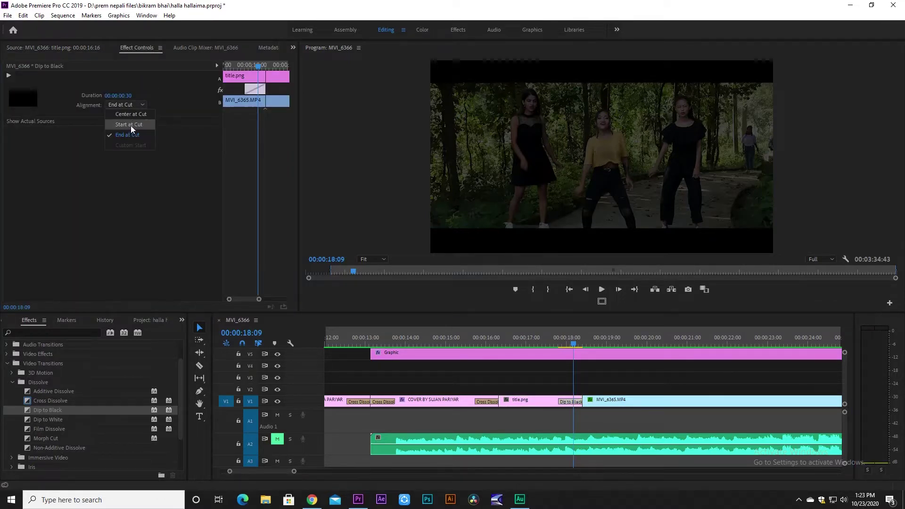
click(131, 124)
drag(561, 375, 617, 409)
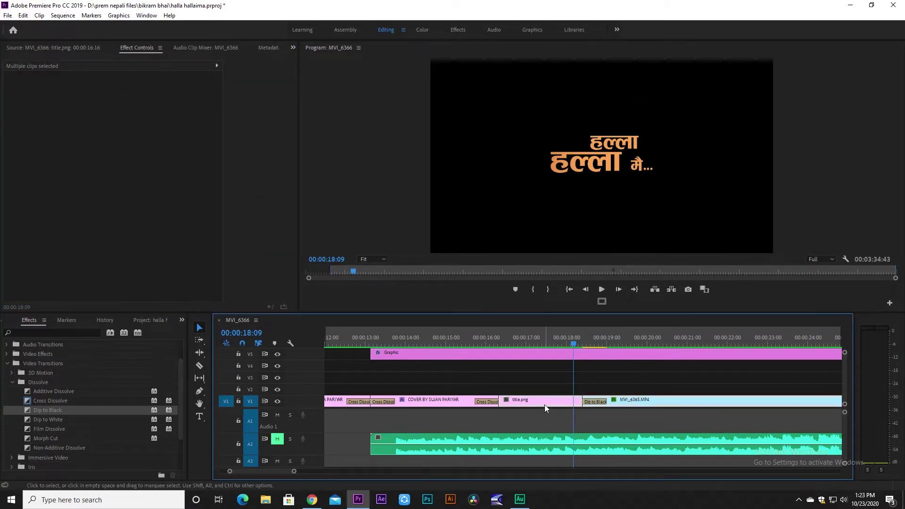
click(595, 401)
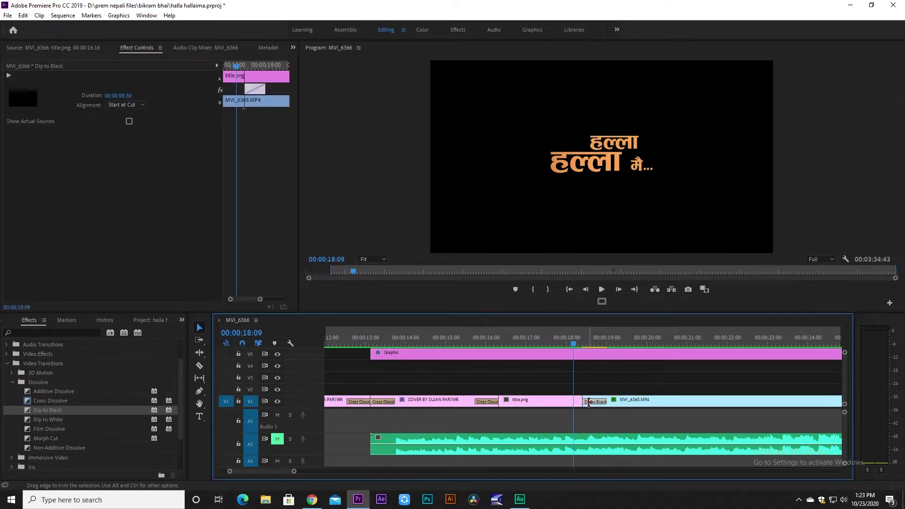
click(567, 378)
mouse_move(572, 341)
mouse_down()
mouse_move(609, 347)
mouse_move(589, 353)
mouse_up()
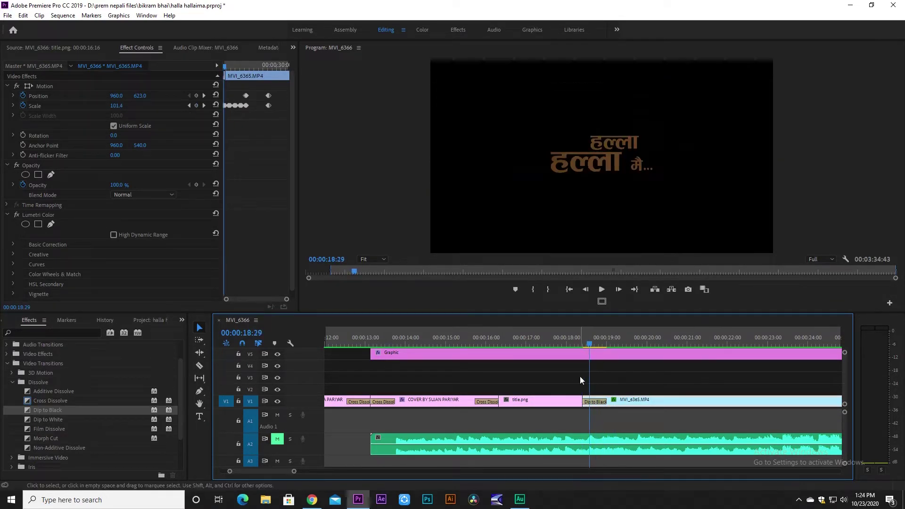
Set the Dip to Black alignment to Center at Cut and scrub through the transition.
click(600, 402)
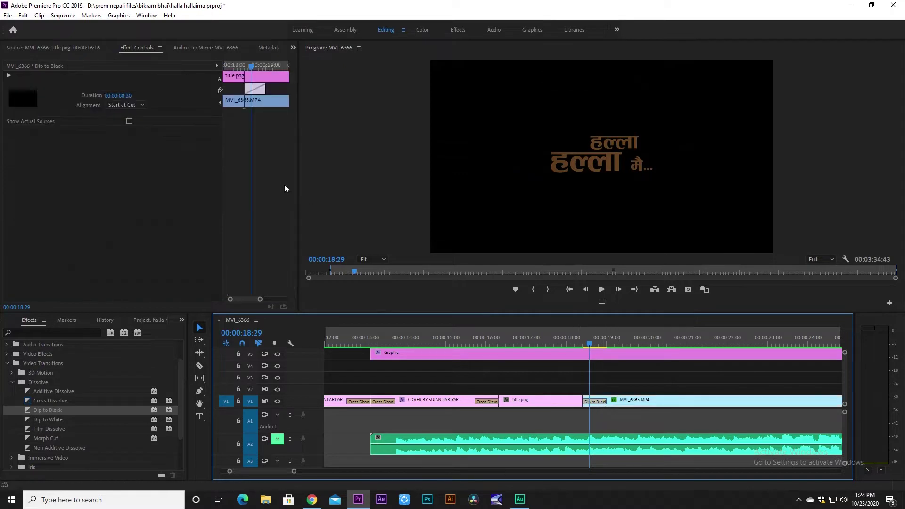
click(127, 106)
click(132, 116)
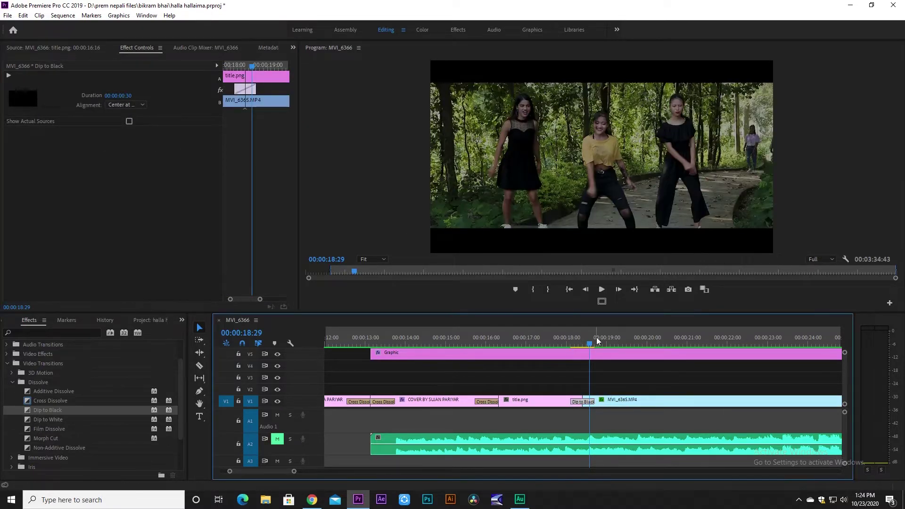
click(583, 347)
drag(583, 346, 592, 346)
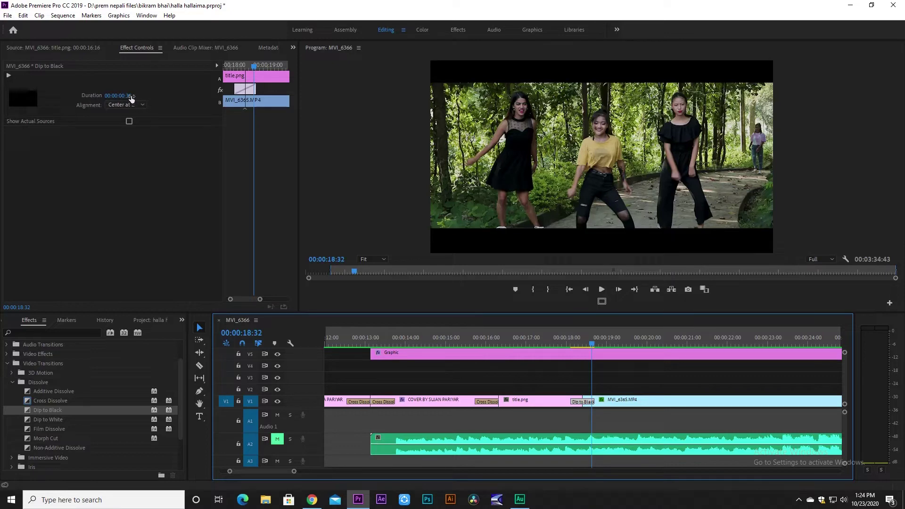
drag(572, 346, 587, 342)
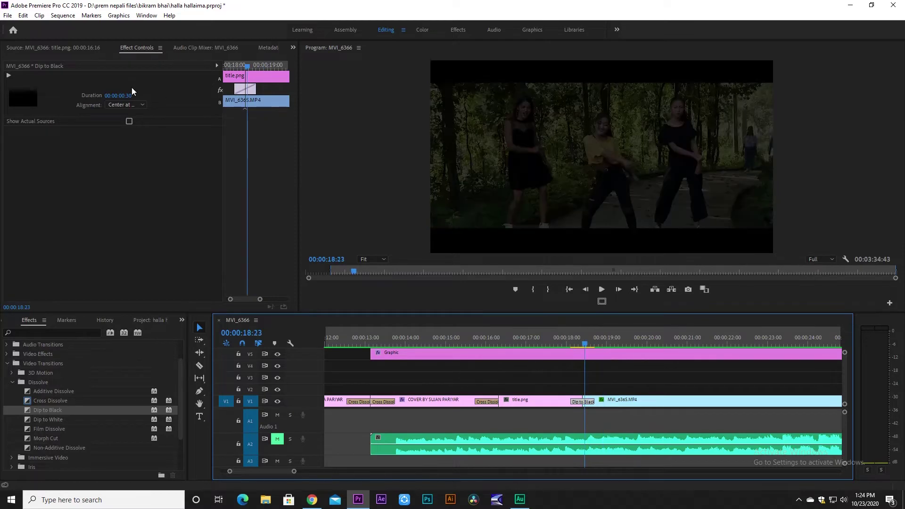
Lengthen the Dip to Black duration to 00:00:01:30 and play it back.
click(127, 98)
drag(133, 99, 143, 104)
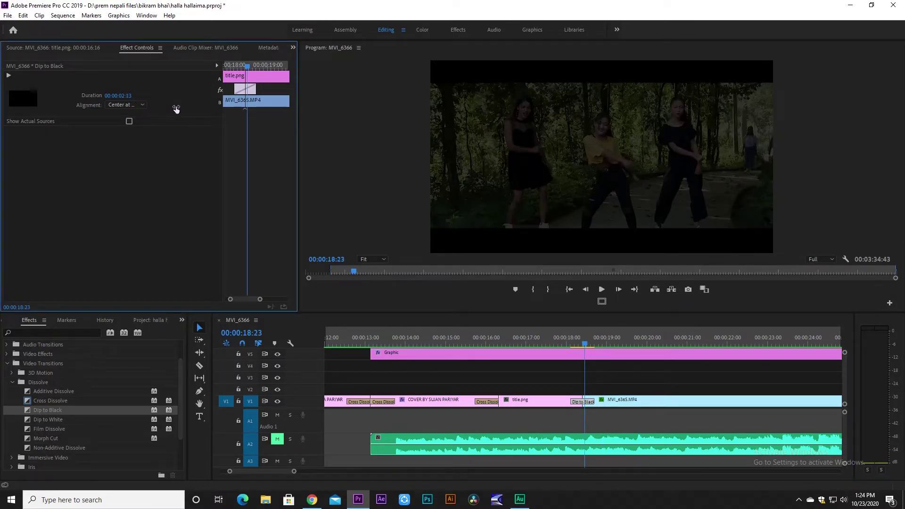
click(572, 379)
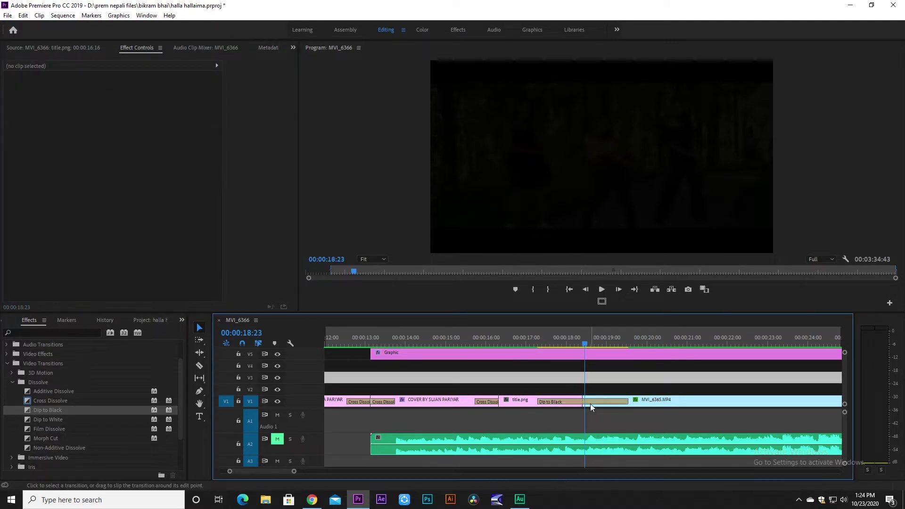
key(ctrl+z)
click(583, 401)
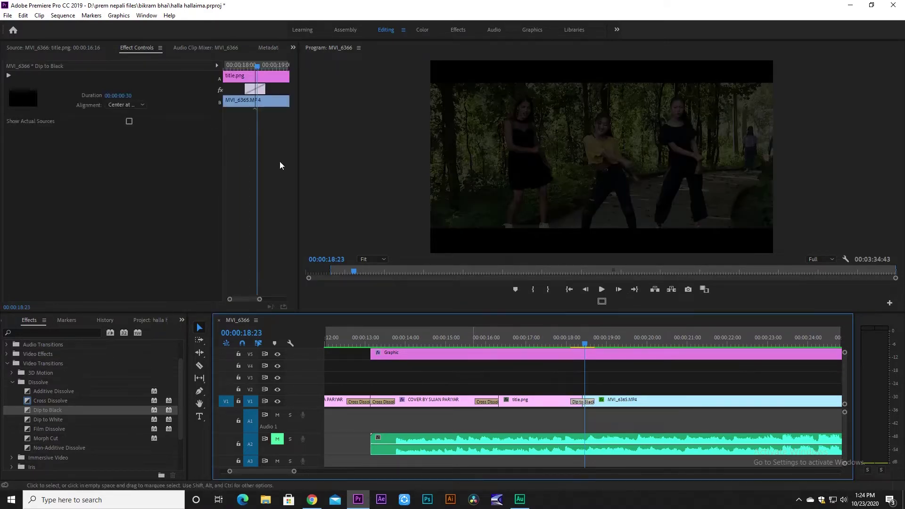
drag(129, 96, 163, 105)
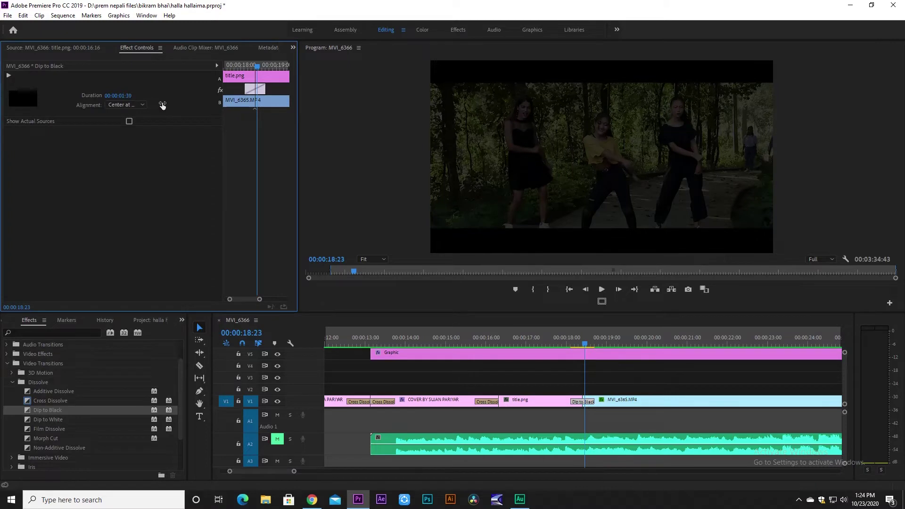
click(535, 336)
key(space)
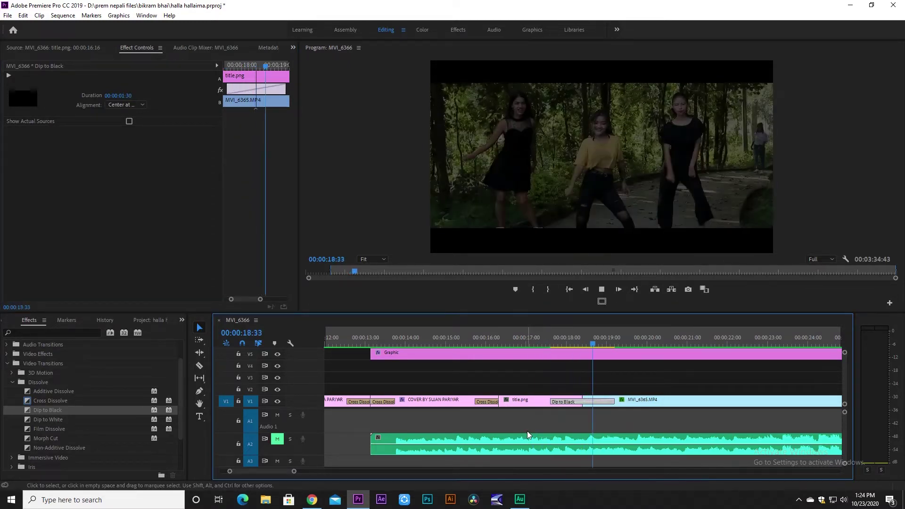
key(space)
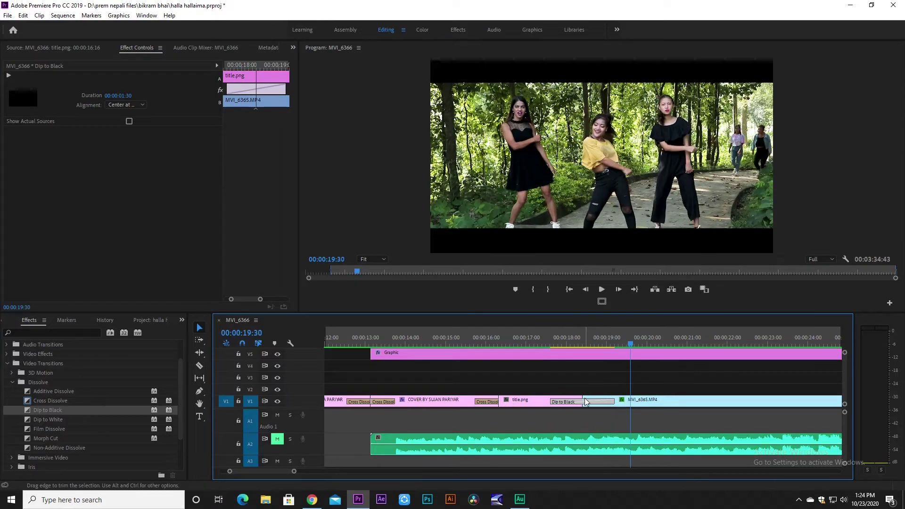
click(588, 345)
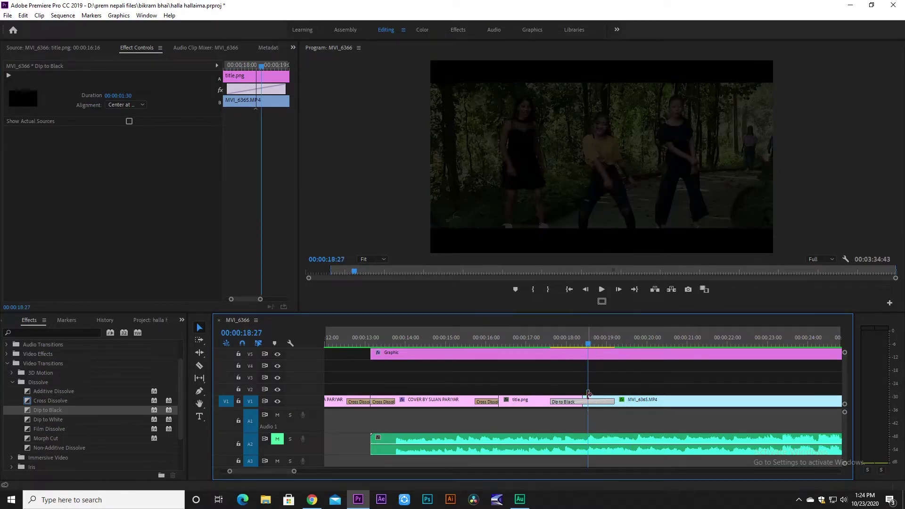
click(53, 420)
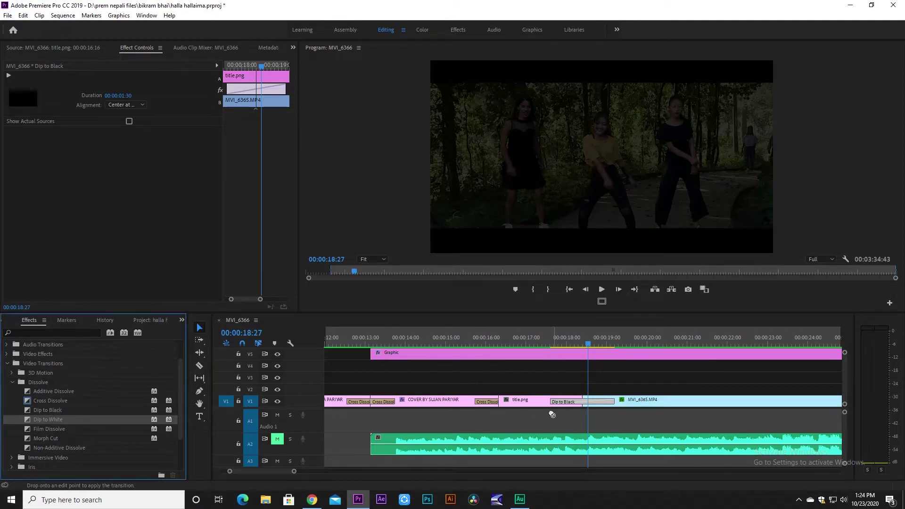
Replace the title/MVI_6365 transition with Dip to White and preview it twice.
drag(552, 414, 561, 404)
click(549, 335)
key(space)
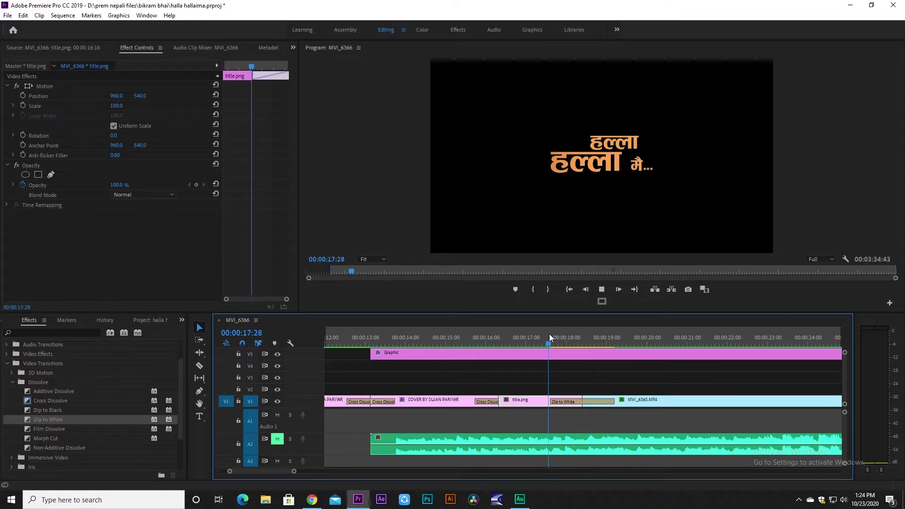
key(space)
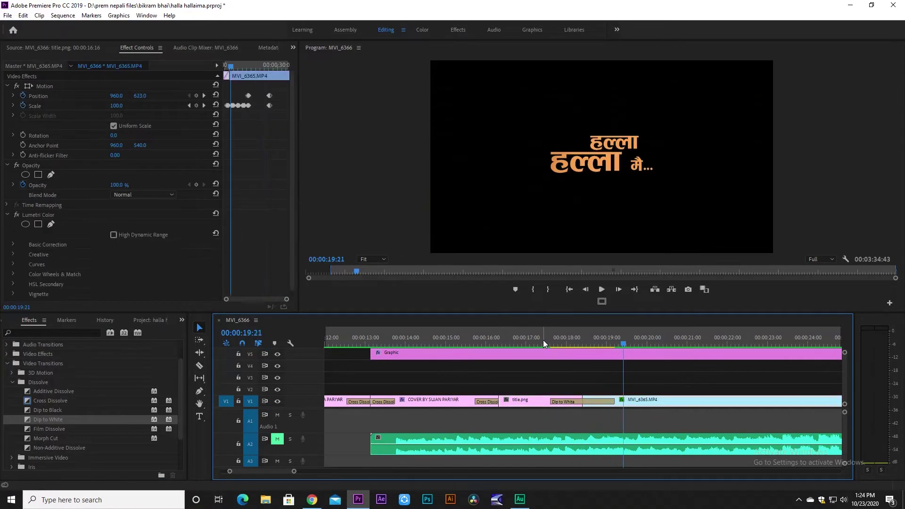
click(543, 340)
key(space)
key(space)
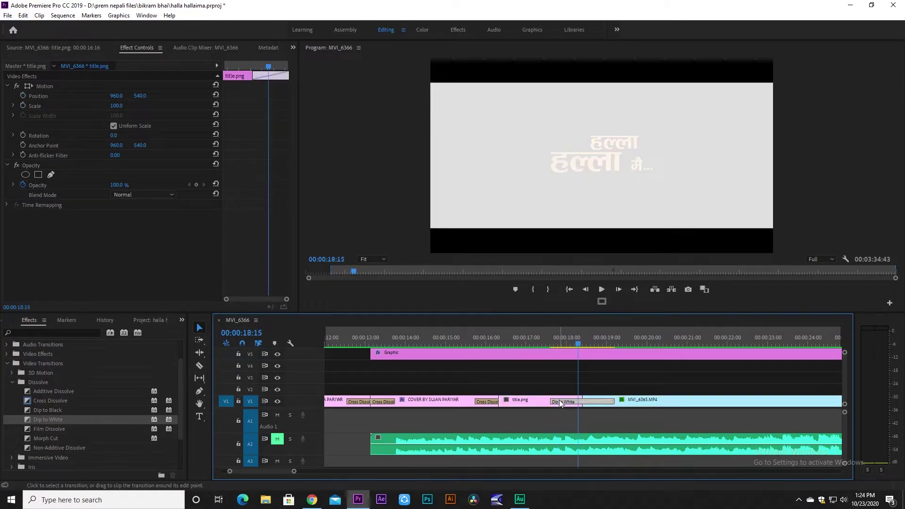
Swap in Additive Dissolve, preview it, then delete the transition from the cut.
click(560, 402)
click(30, 392)
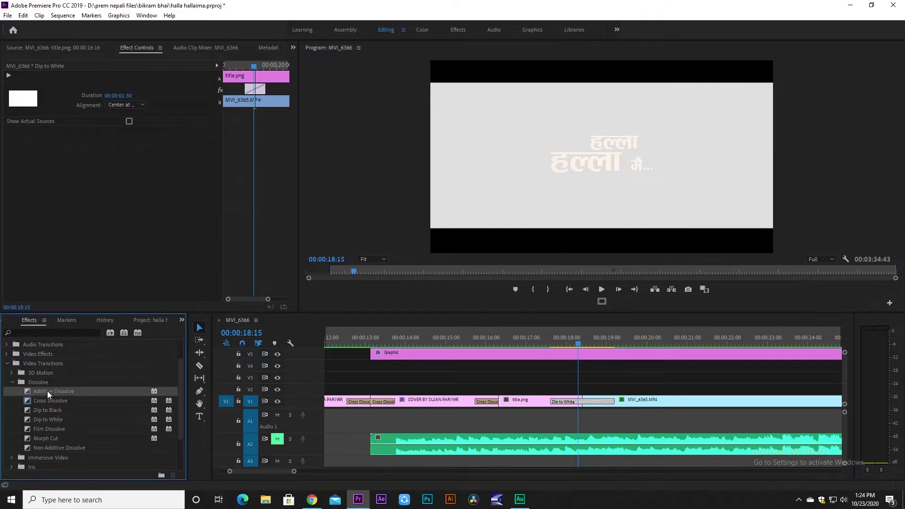
drag(43, 390, 565, 403)
click(543, 340)
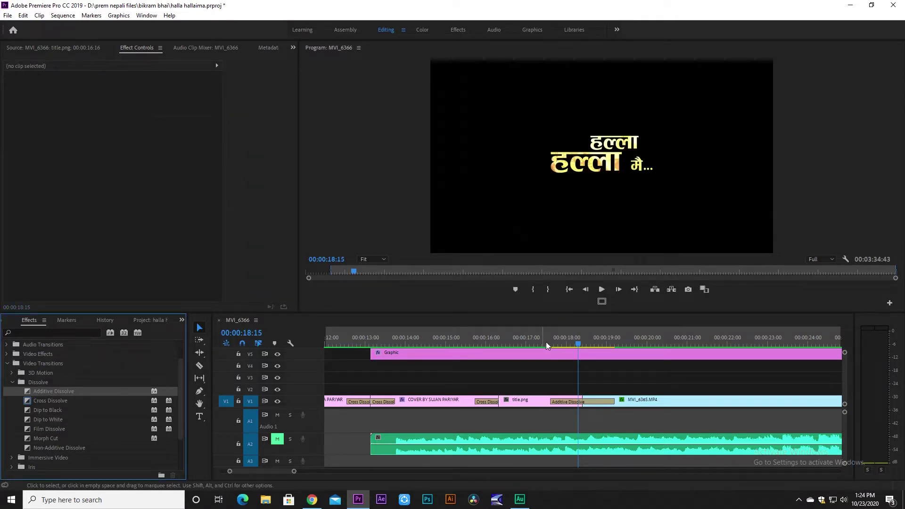
key(space)
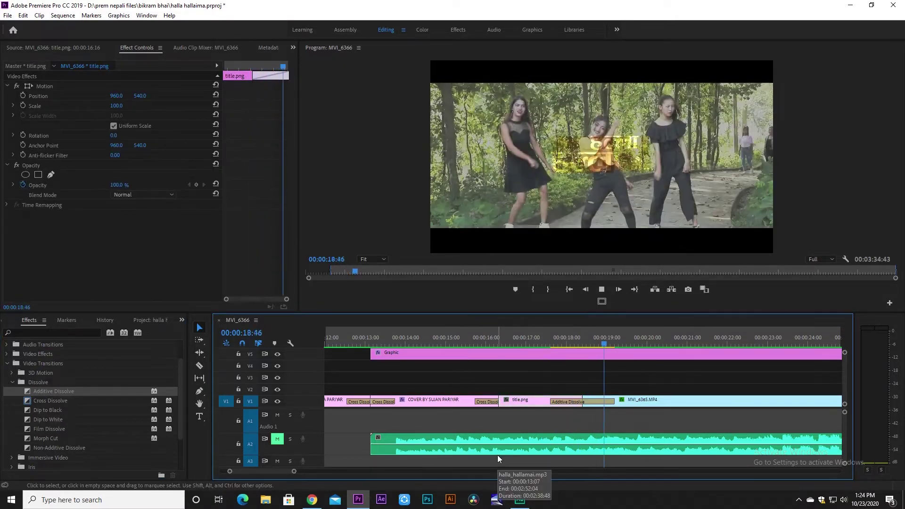
click(539, 333)
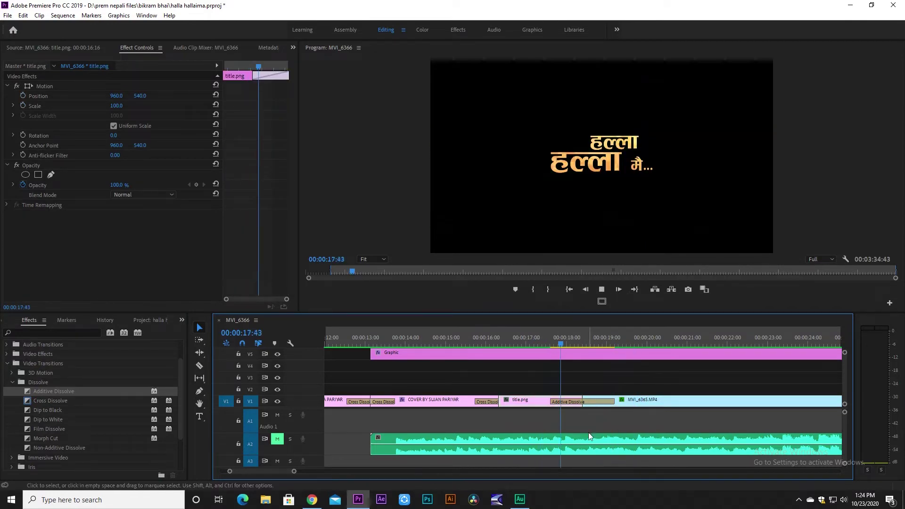
click(570, 402)
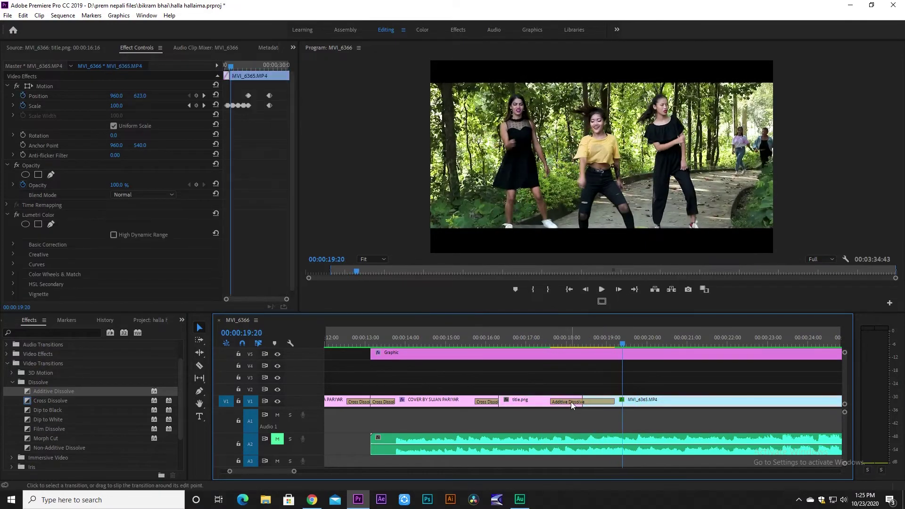
click(586, 389)
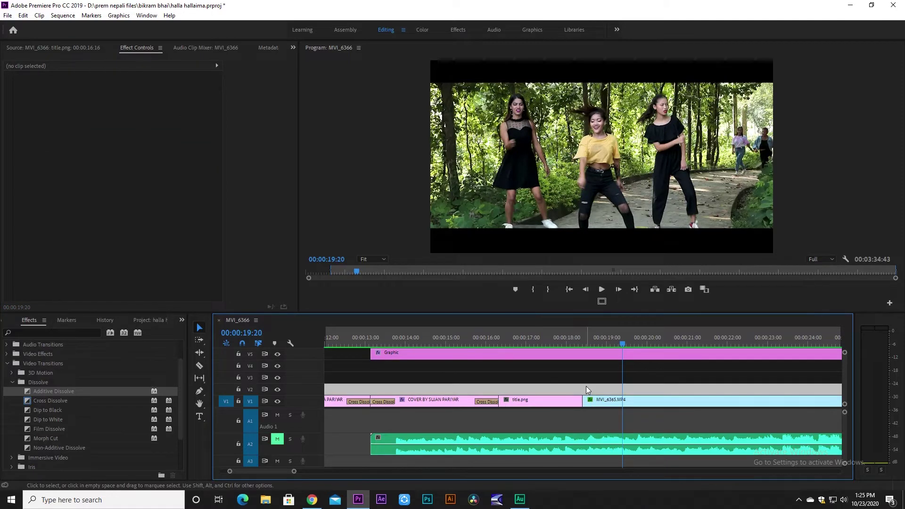
key(minus)
key(minus)
key(minus)
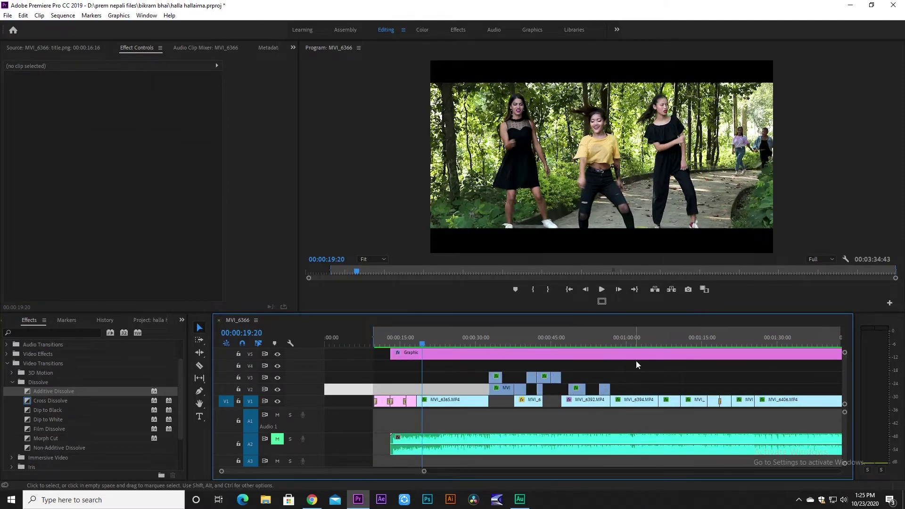
click(654, 337)
key(equal)
key(equal)
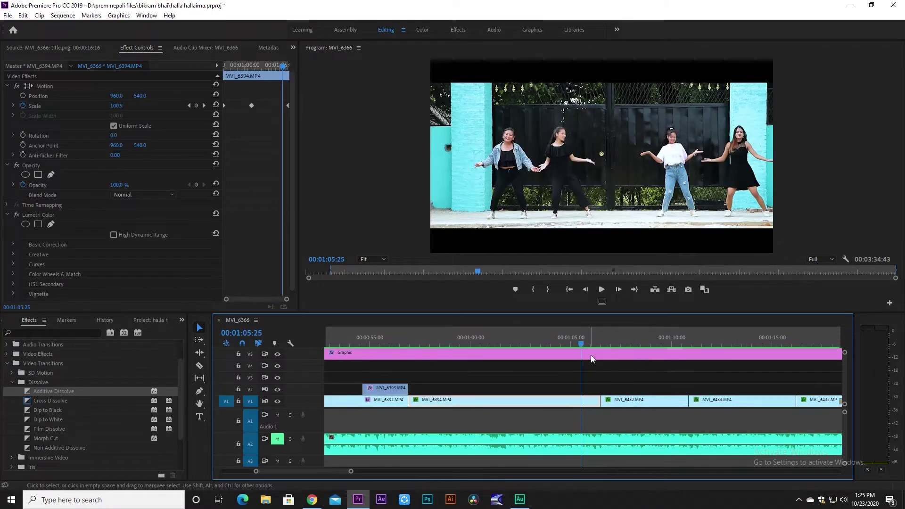
drag(582, 343, 595, 349)
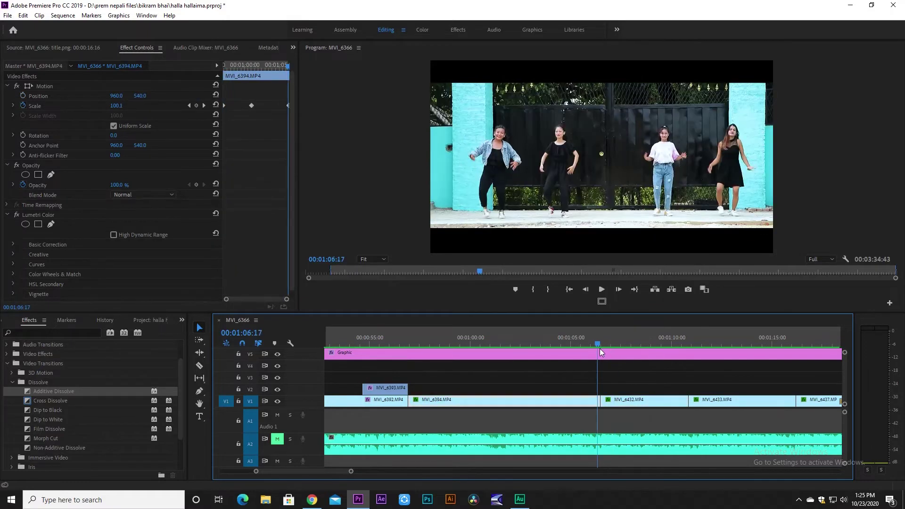
mouse_move(64, 389)
mouse_down()
mouse_move(568, 375)
mouse_move(616, 401)
mouse_up()
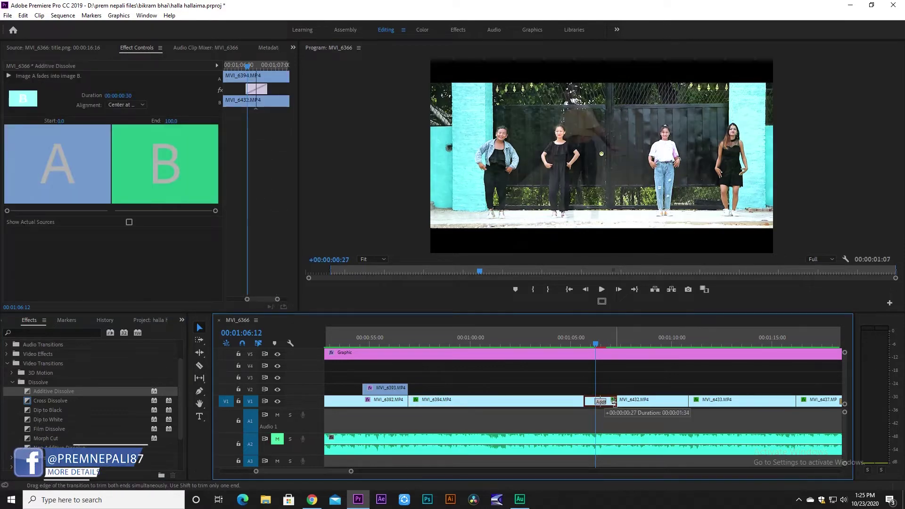
click(572, 340)
key(space)
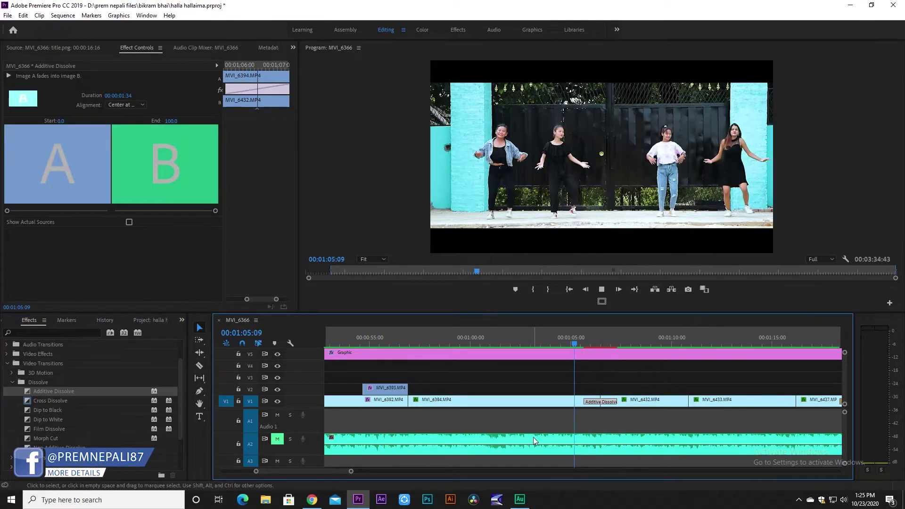
click(629, 377)
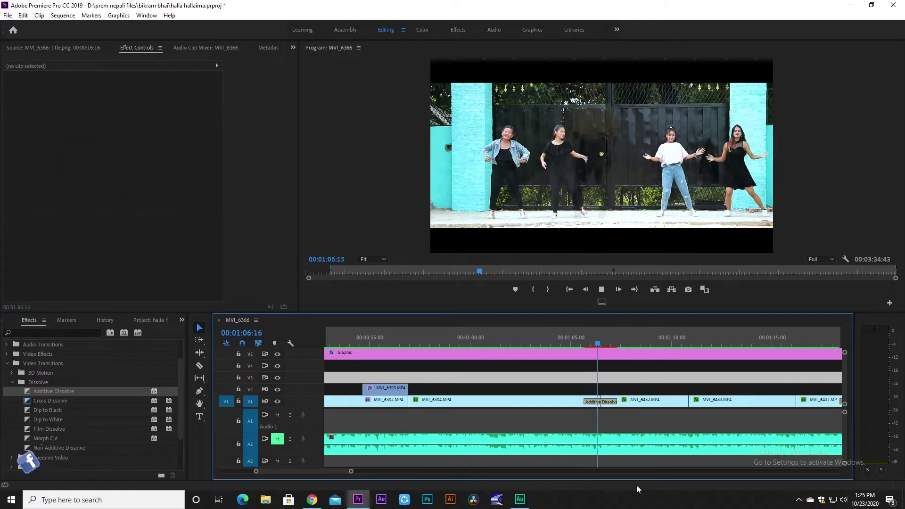
key(space)
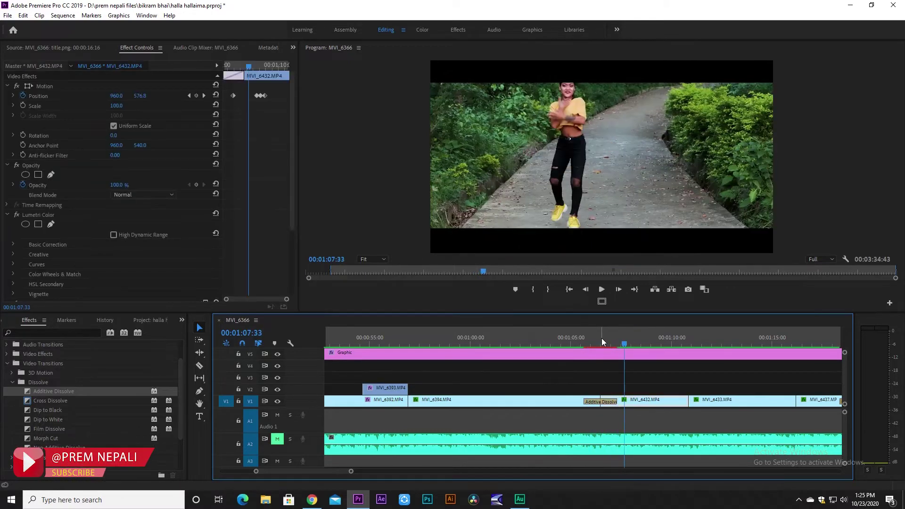
click(578, 341)
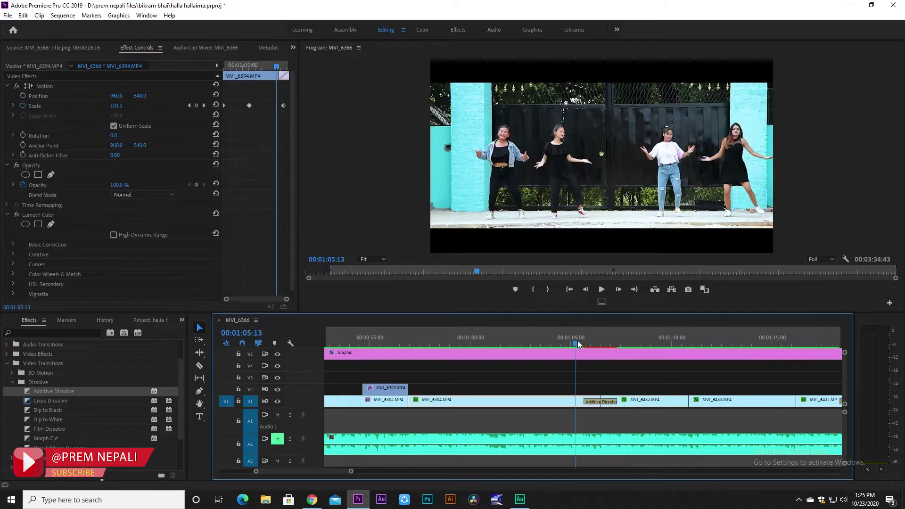
key(space)
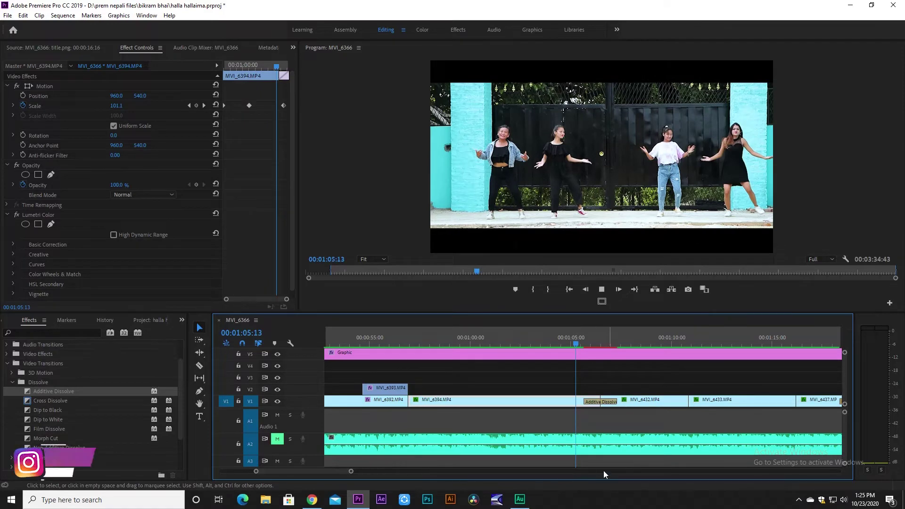
key(space)
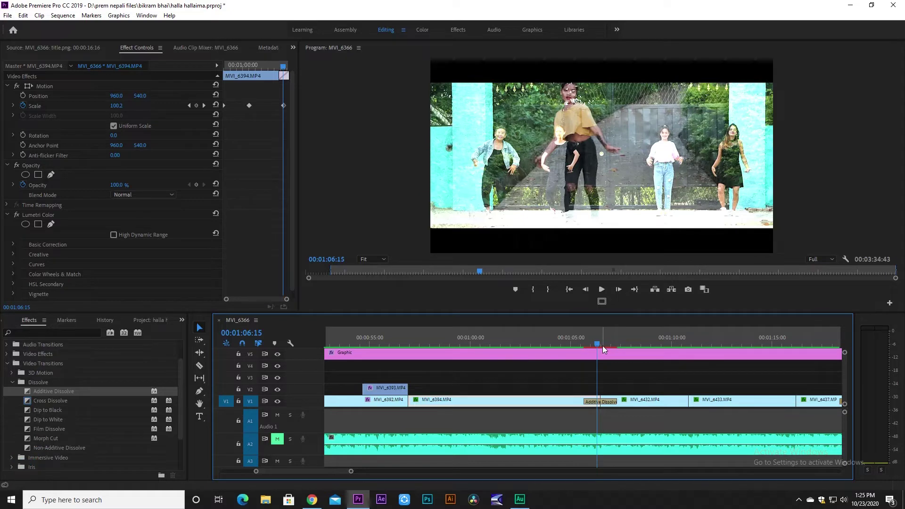
key(space)
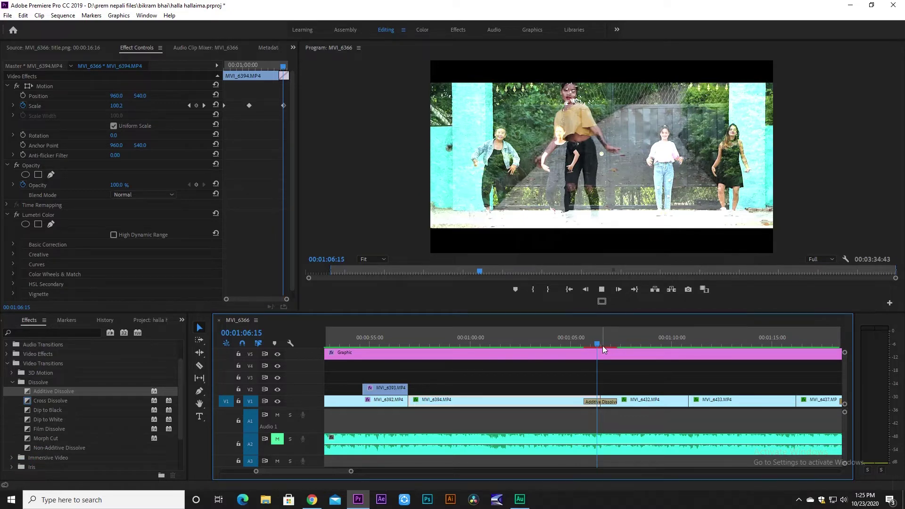
click(661, 377)
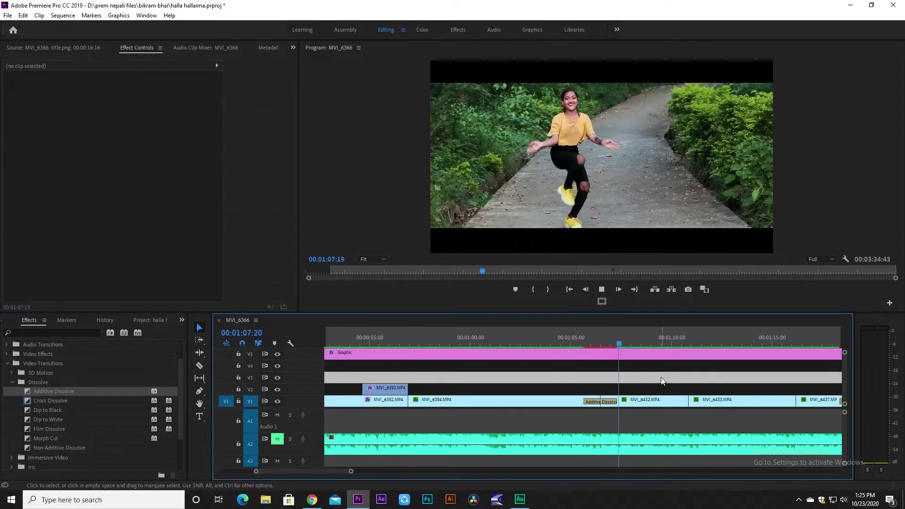
key(space)
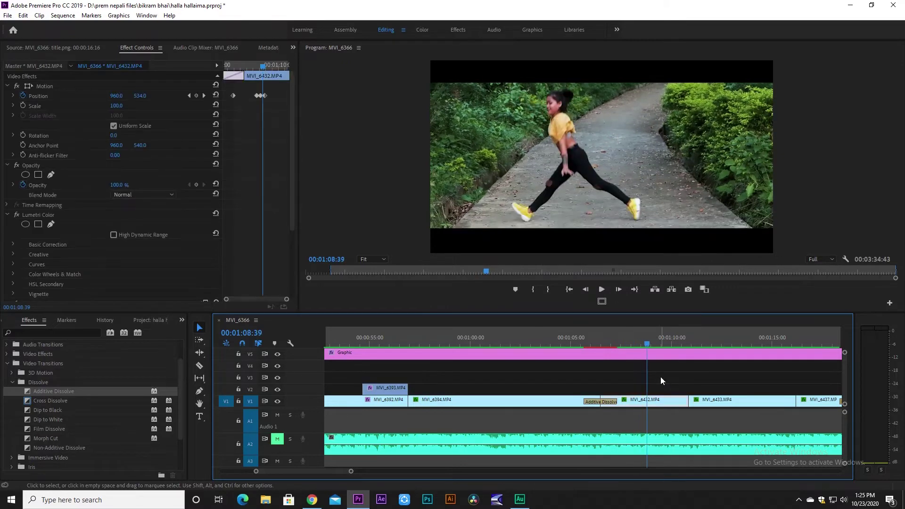
click(598, 342)
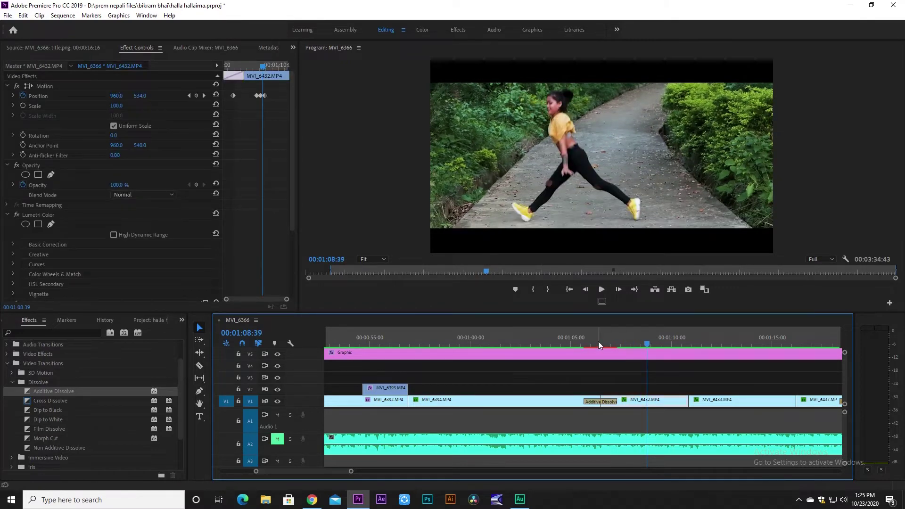
drag(598, 343, 595, 346)
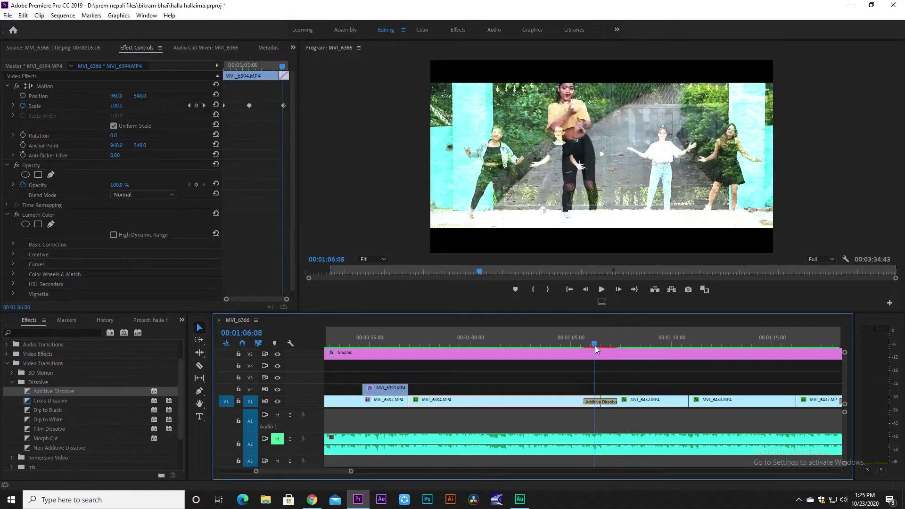
click(604, 403)
key(Delete)
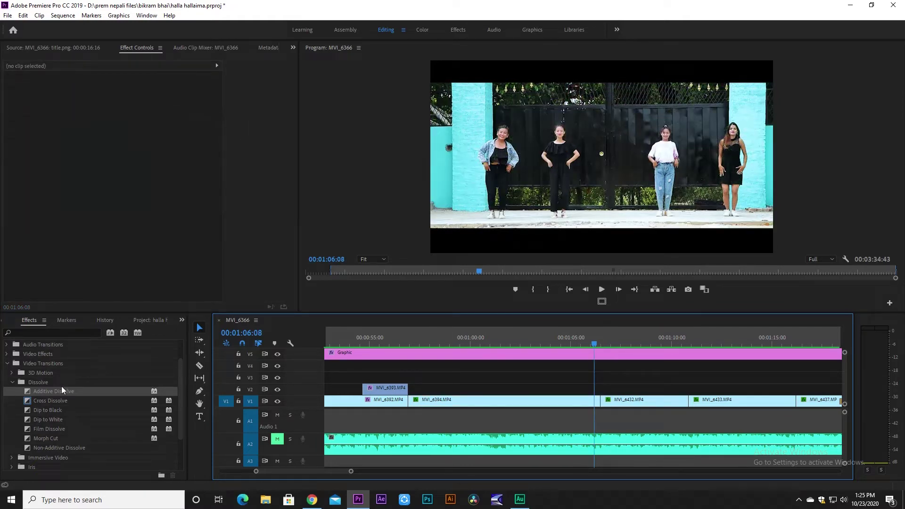
scroll(62, 388, down, 2)
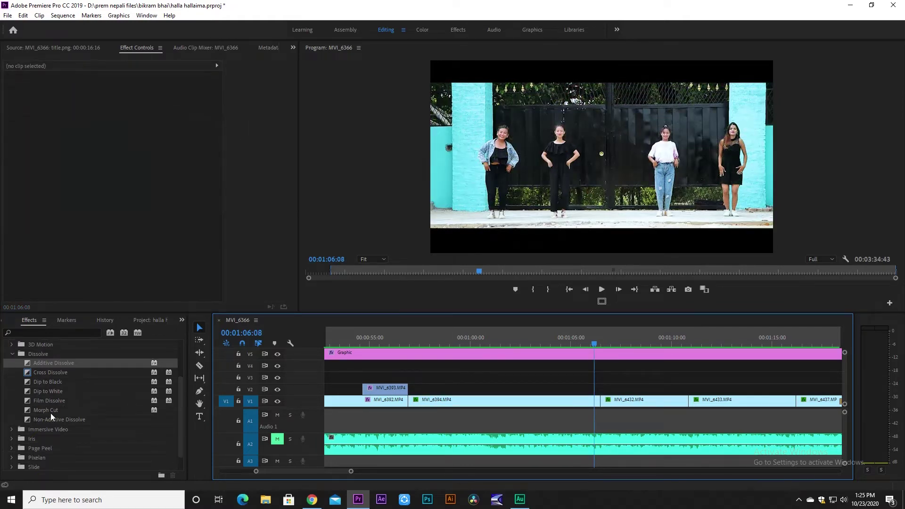
drag(58, 401, 602, 404)
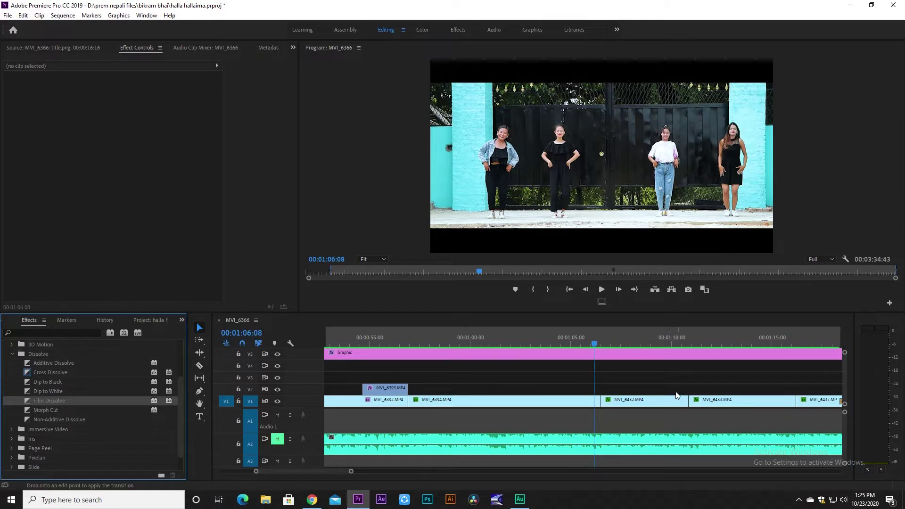
click(608, 402)
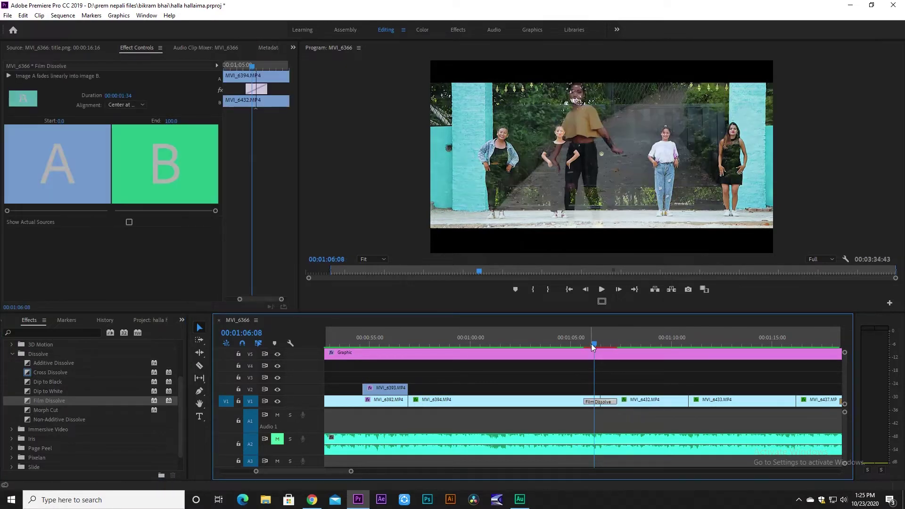
drag(593, 343, 568, 347)
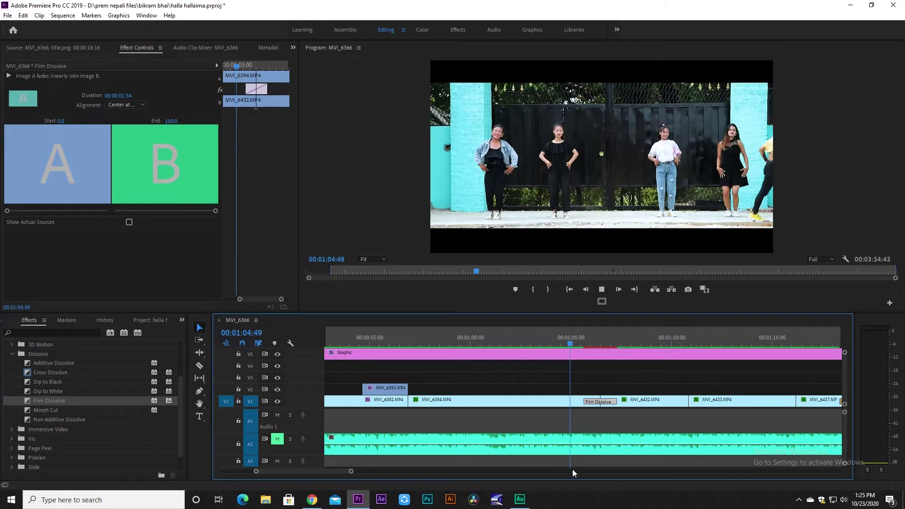
key(space)
click(637, 364)
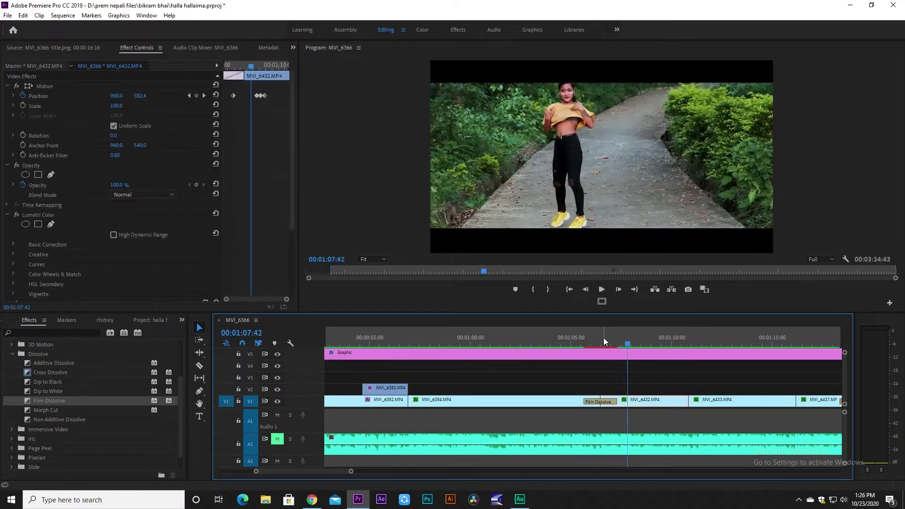
click(603, 337)
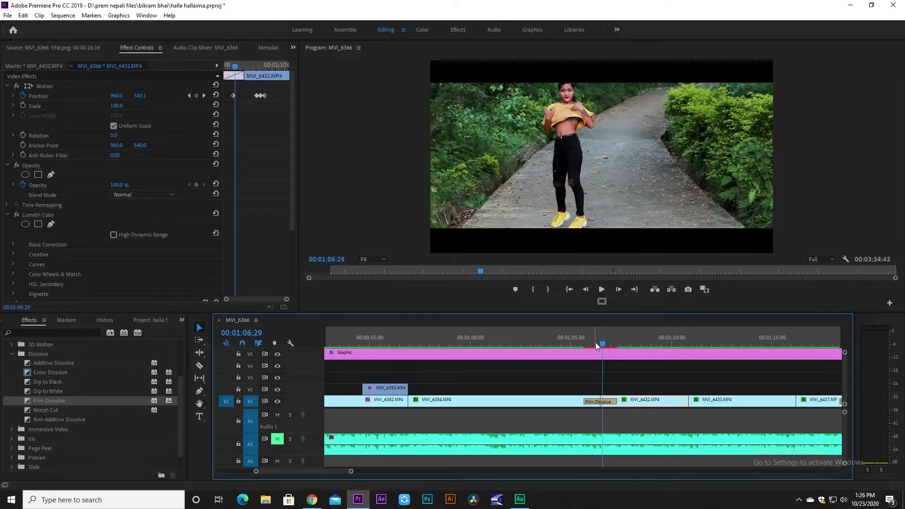
click(573, 337)
click(621, 339)
click(579, 340)
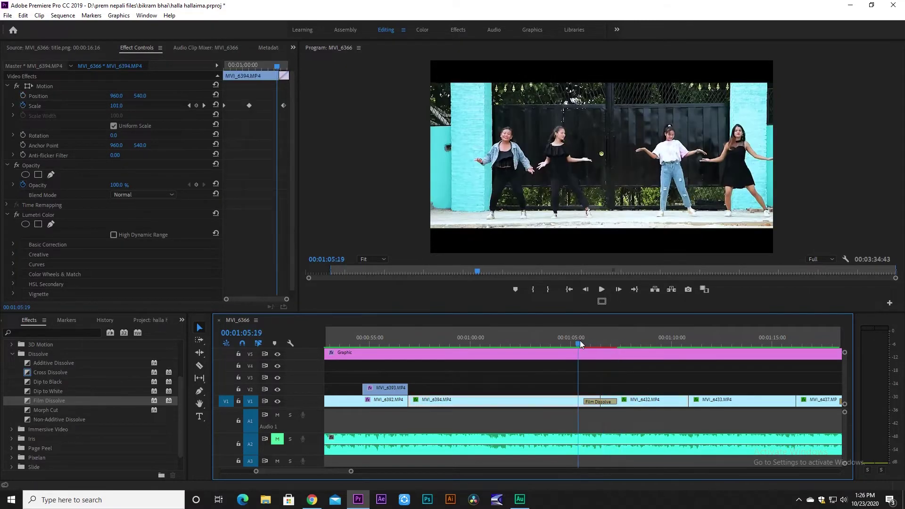
click(625, 341)
click(580, 337)
click(620, 337)
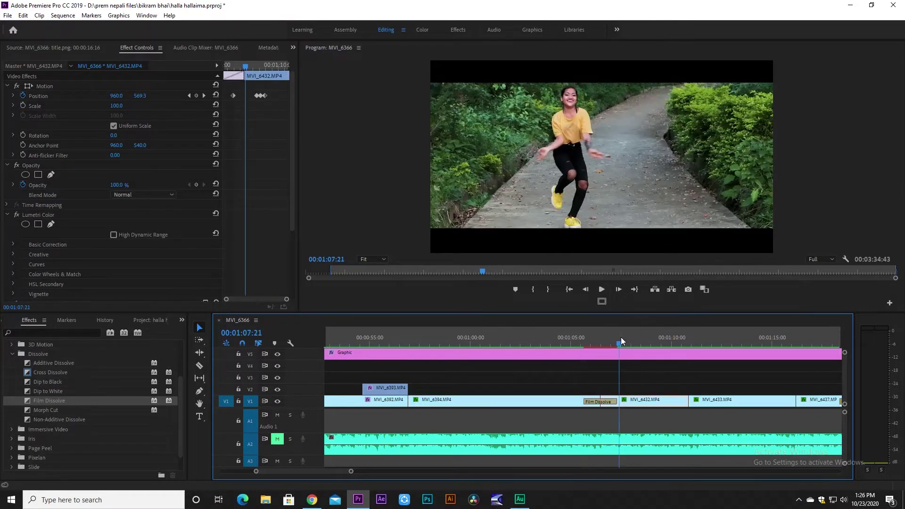
click(575, 337)
click(517, 336)
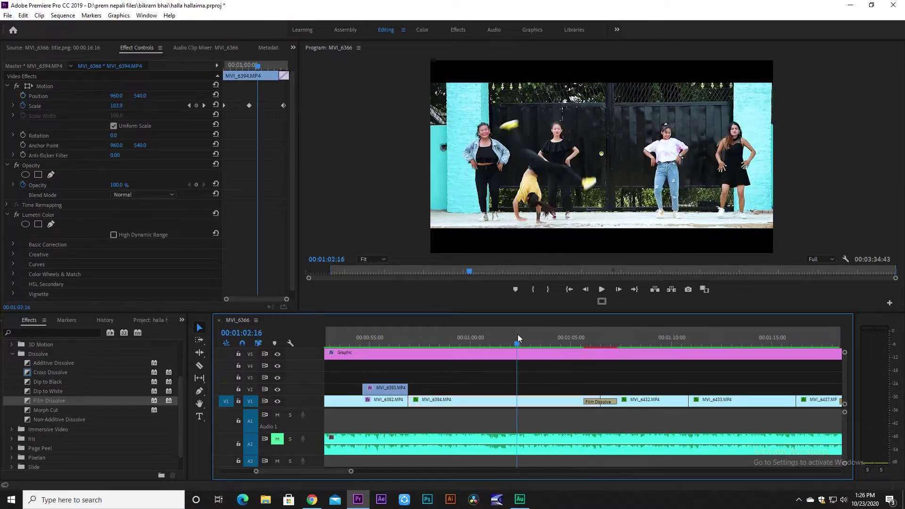
key(space)
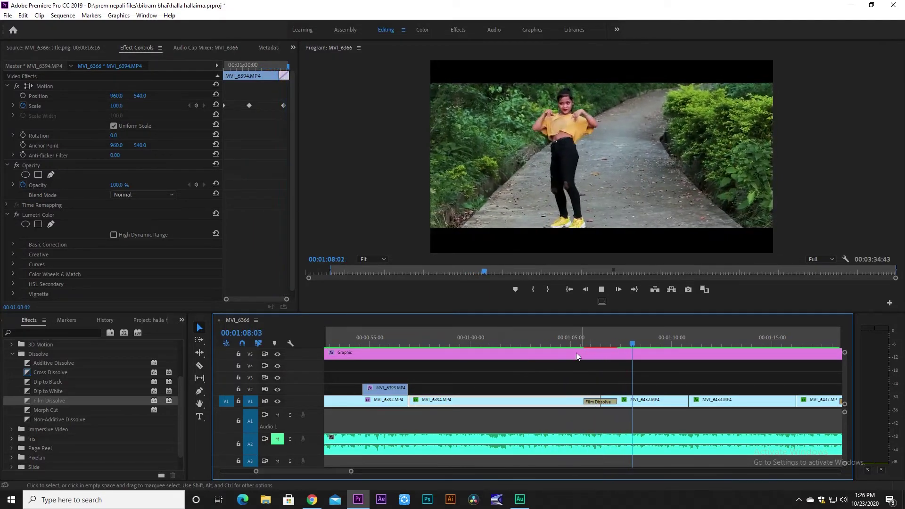
click(595, 336)
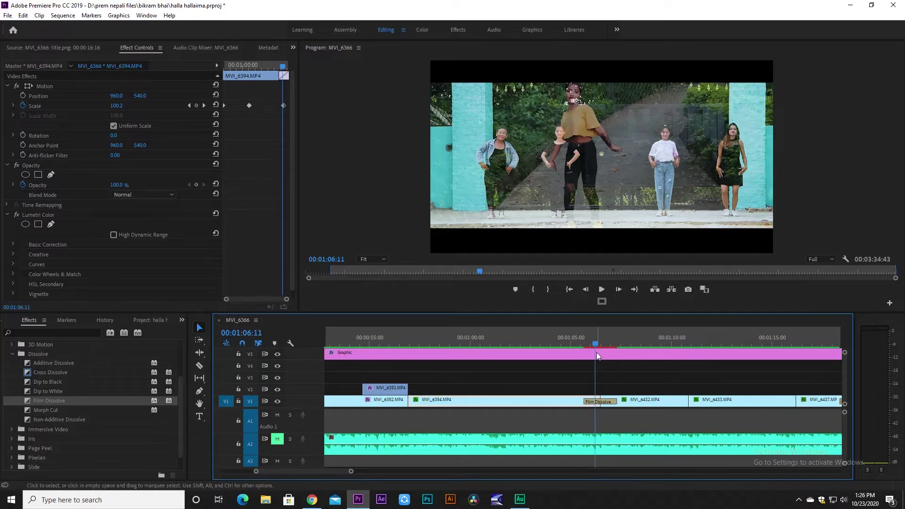
mouse_move(595, 343)
mouse_down()
mouse_move(607, 344)
mouse_move(585, 341)
mouse_move(608, 341)
mouse_up()
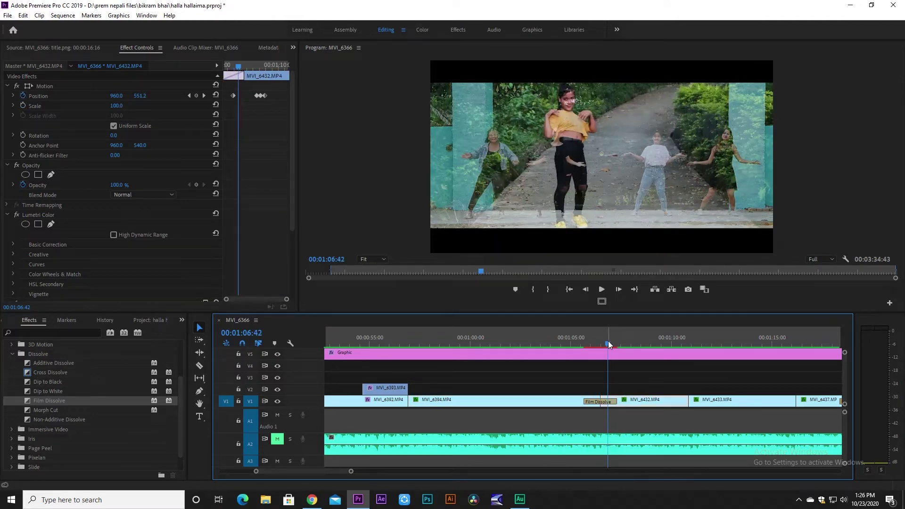
drag(608, 341, 575, 344)
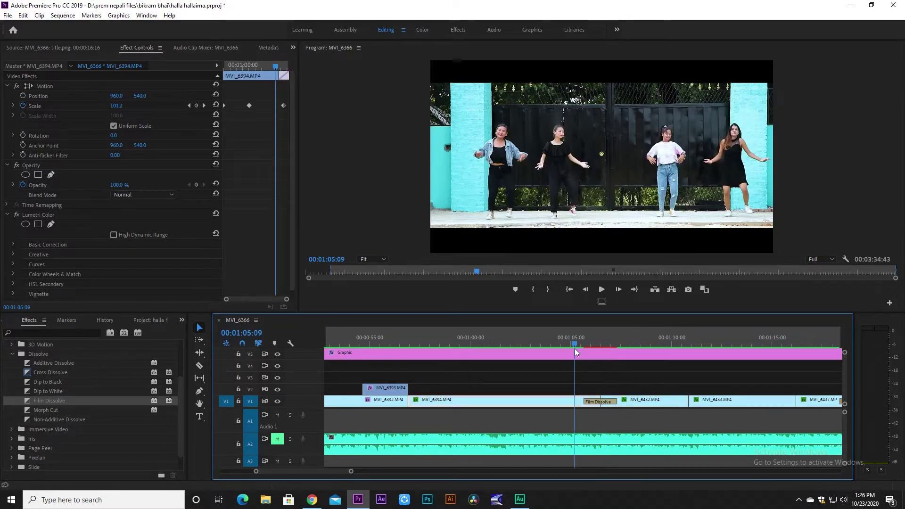
click(351, 425)
Remove the Film Dissolve from V1 and expand the Immersive Video transitions folder.
key(ctrl+z)
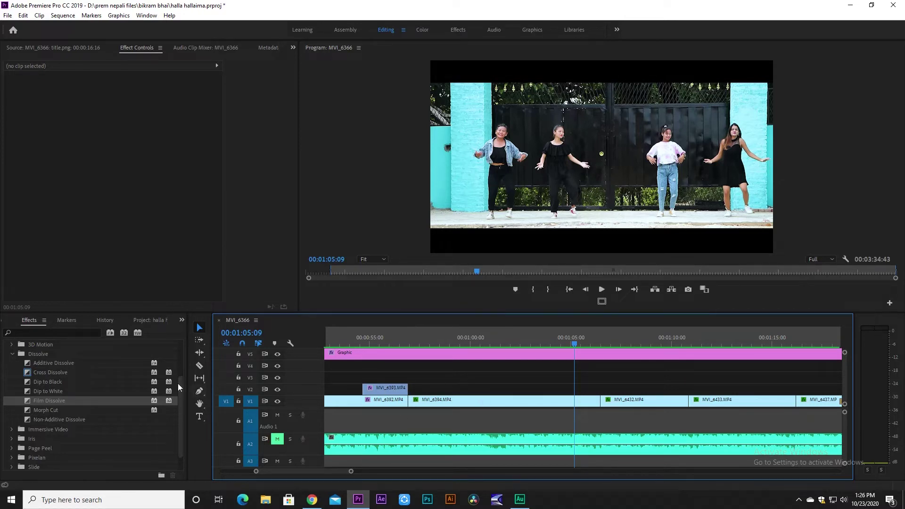
click(12, 354)
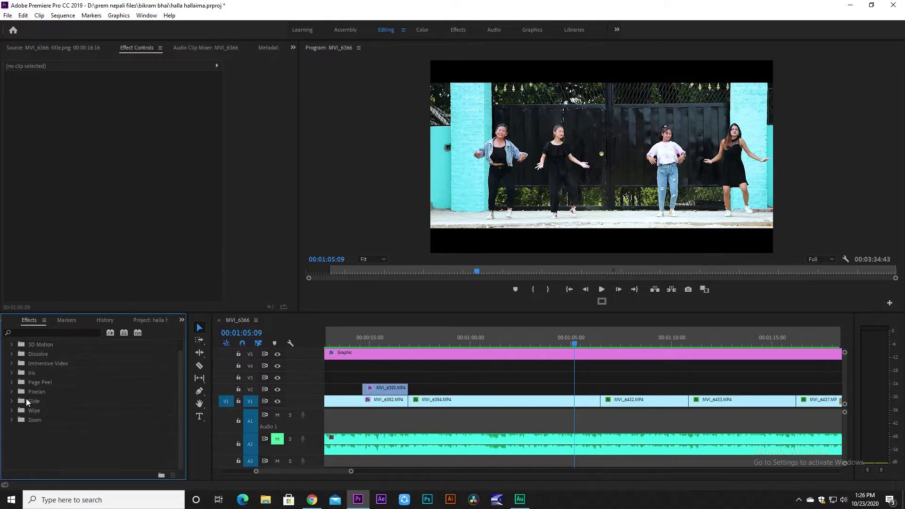
click(11, 363)
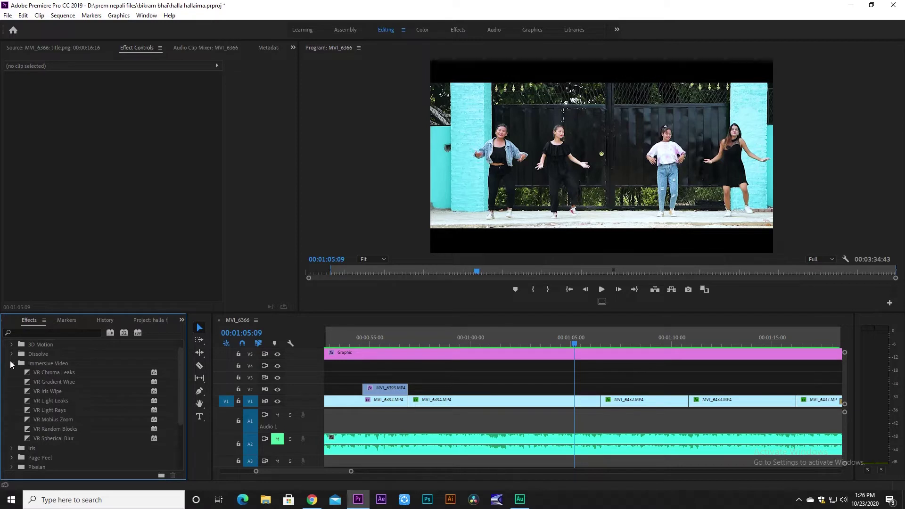
click(11, 363)
scroll(15, 387, up, 3)
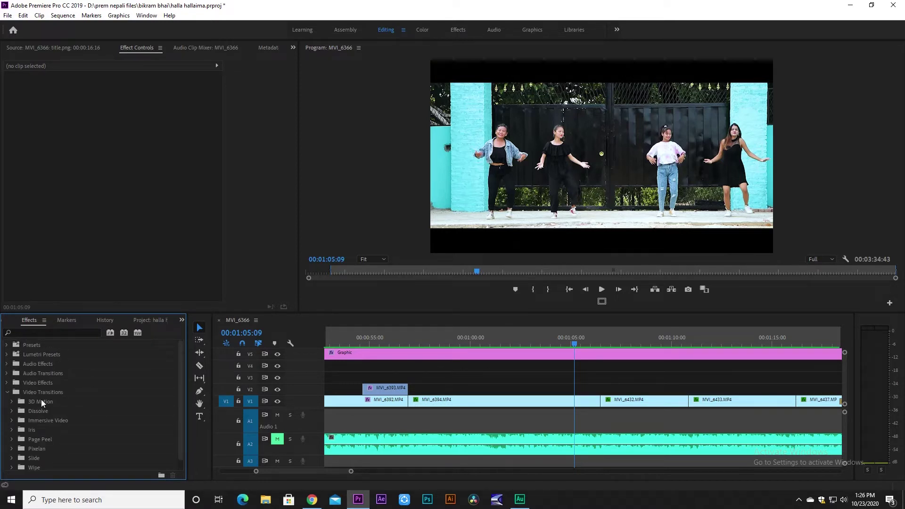
scroll(50, 404, down, 1)
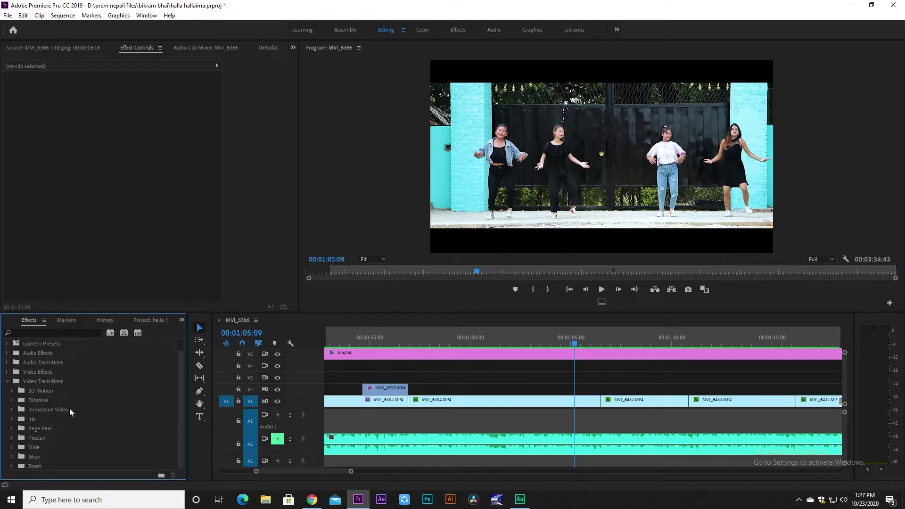
click(12, 409)
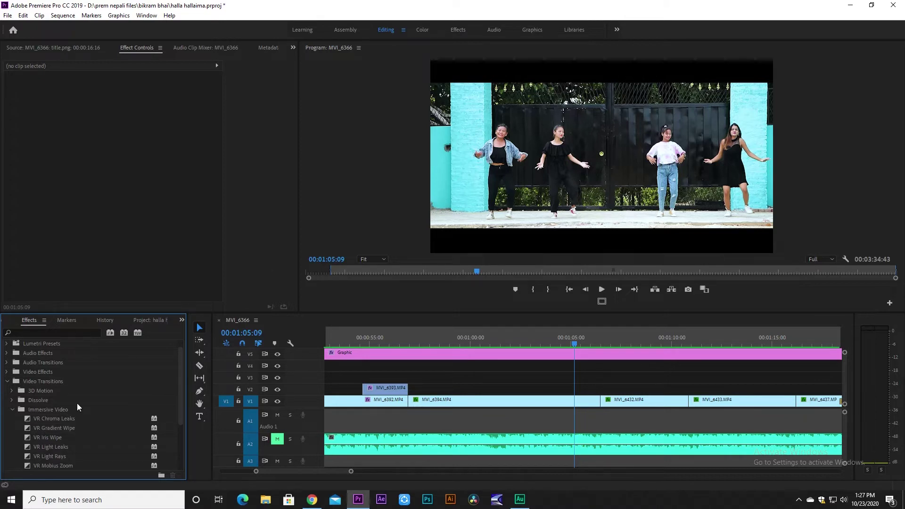
scroll(78, 403, down, 4)
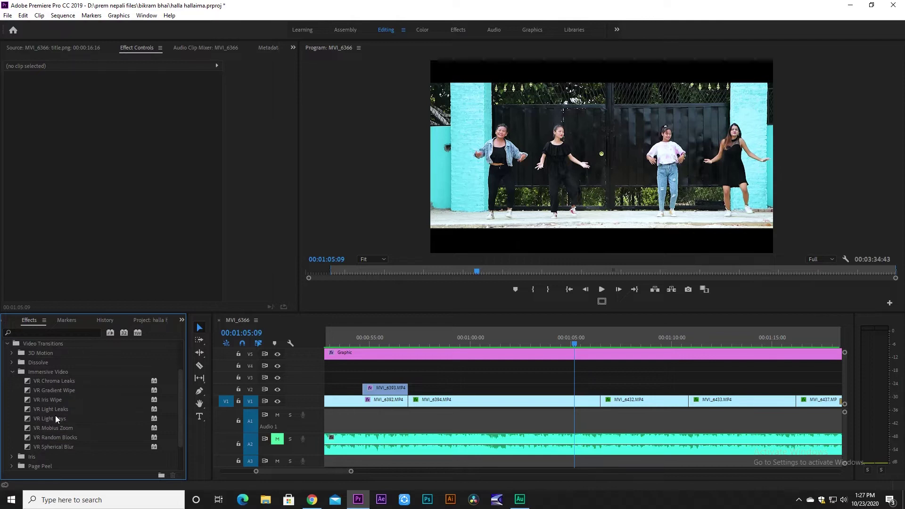
click(24, 407)
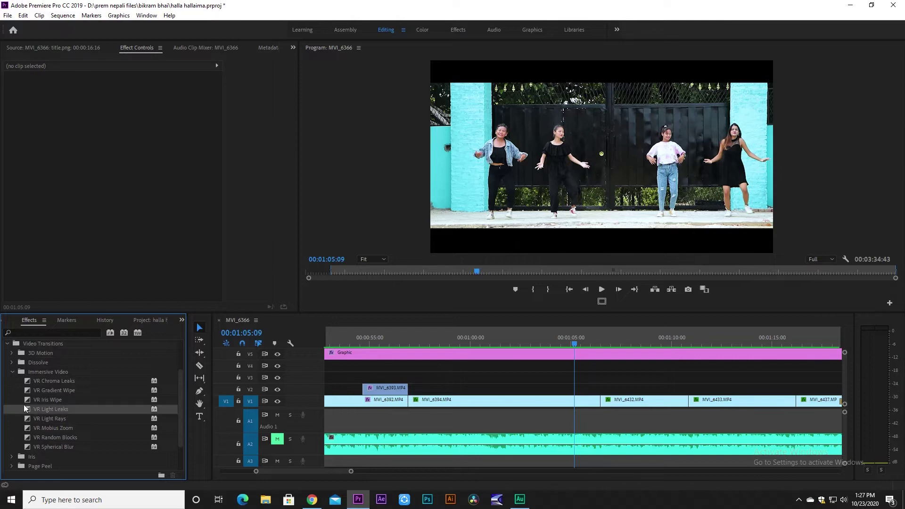
Add VR Light Leaks at the MVI_6394/MVI_6432 cut, then play and scrub to preview it.
drag(56, 408, 600, 401)
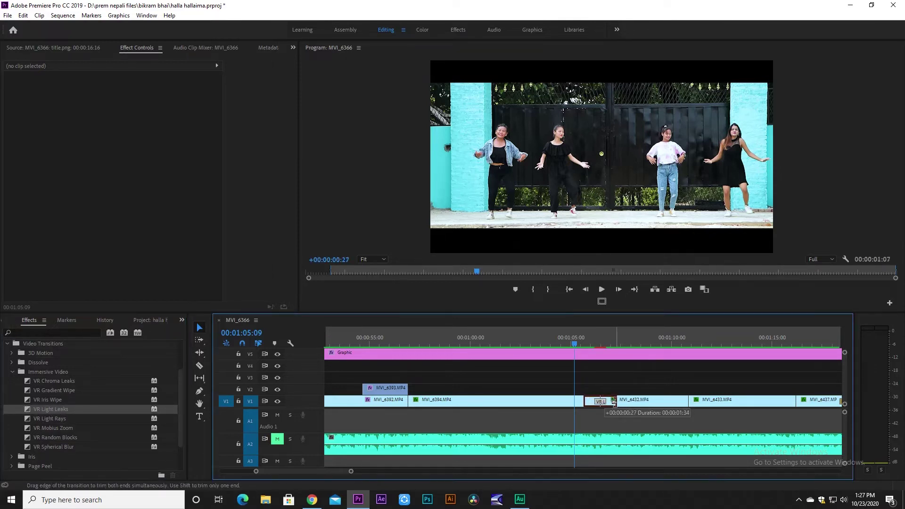
key(space)
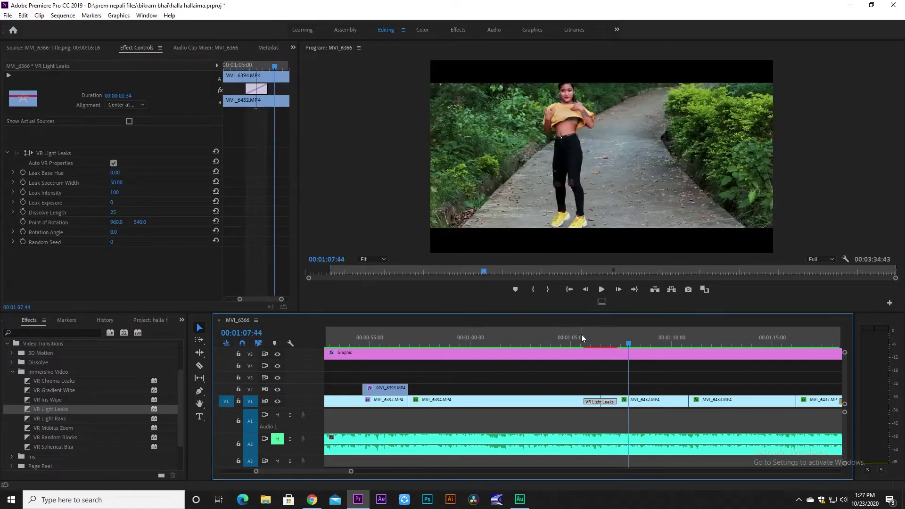
click(581, 335)
key(space)
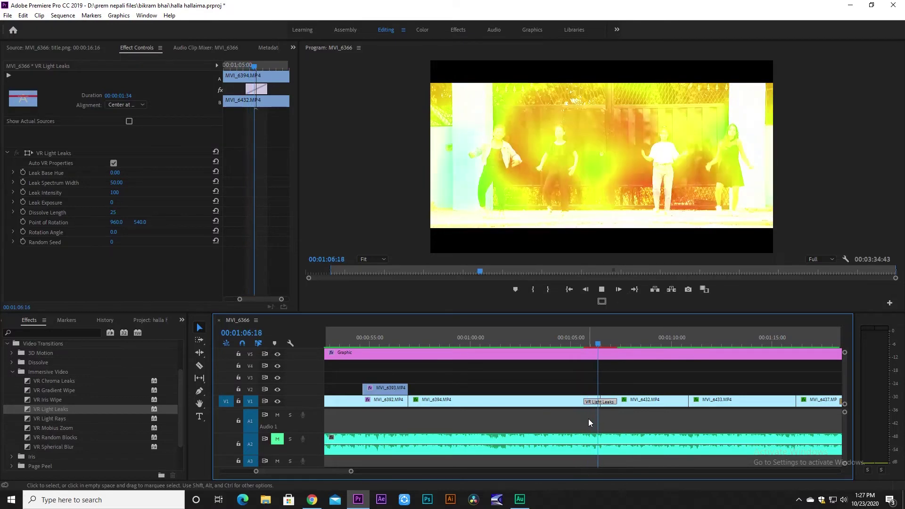
click(588, 419)
click(577, 340)
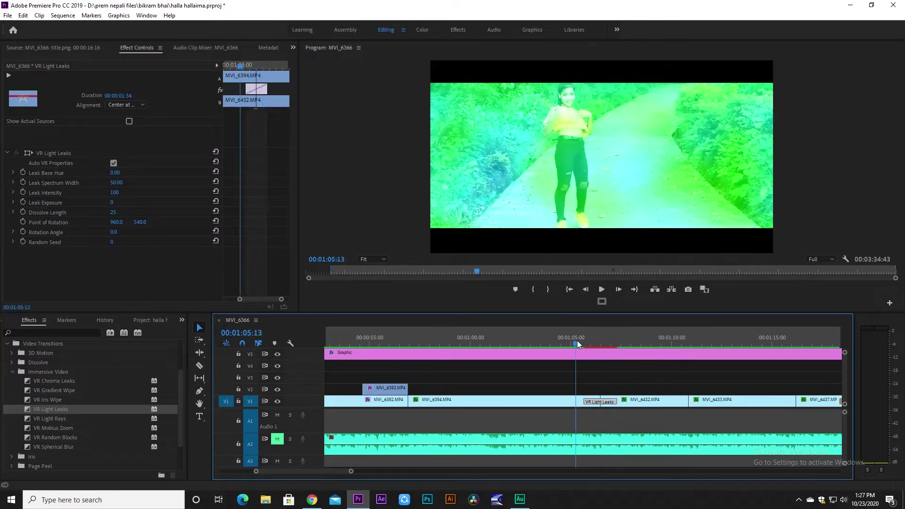
key(space)
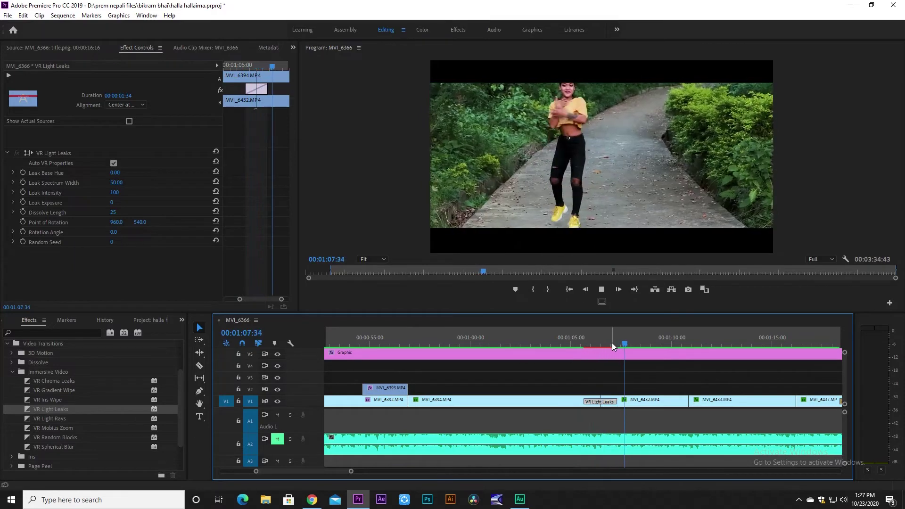
click(636, 343)
mouse_move(638, 344)
mouse_down()
mouse_move(605, 347)
mouse_move(614, 347)
mouse_up()
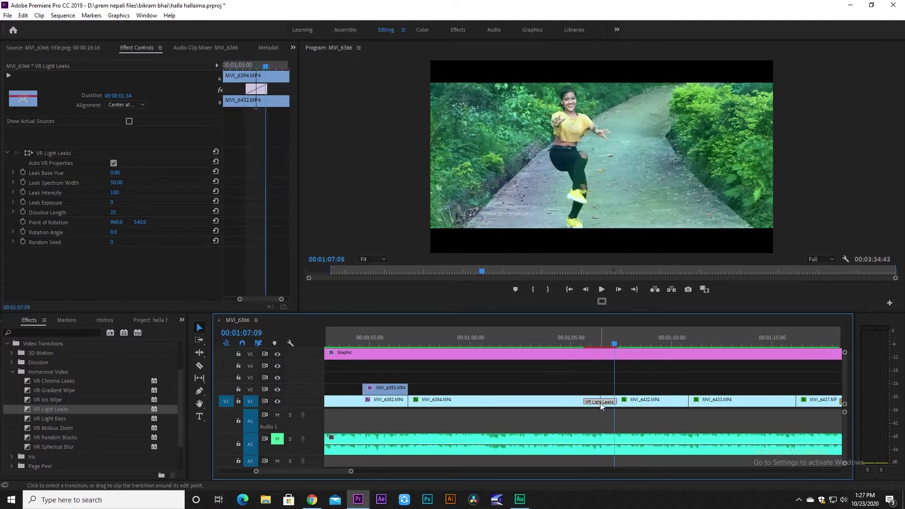
click(61, 420)
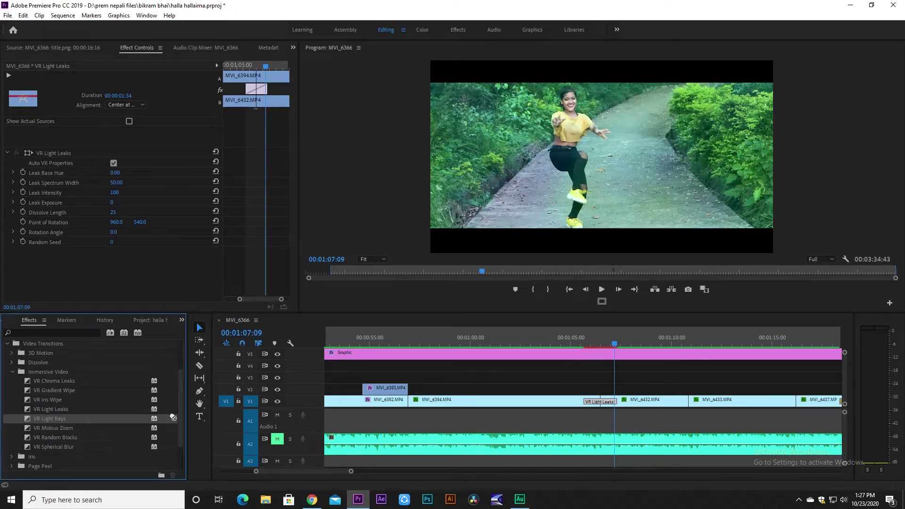
Try VR Light Rays on the V1 edit point and play it through twice.
click(601, 391)
click(582, 337)
key(space)
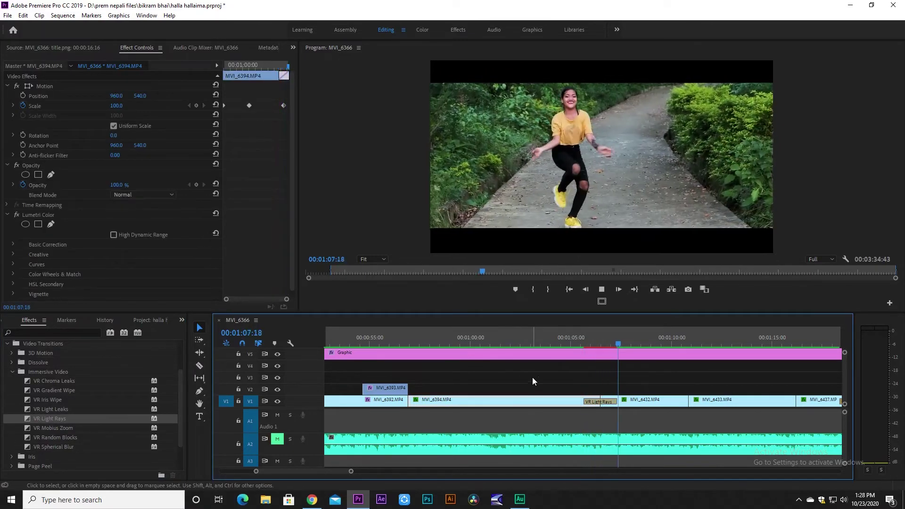
click(584, 336)
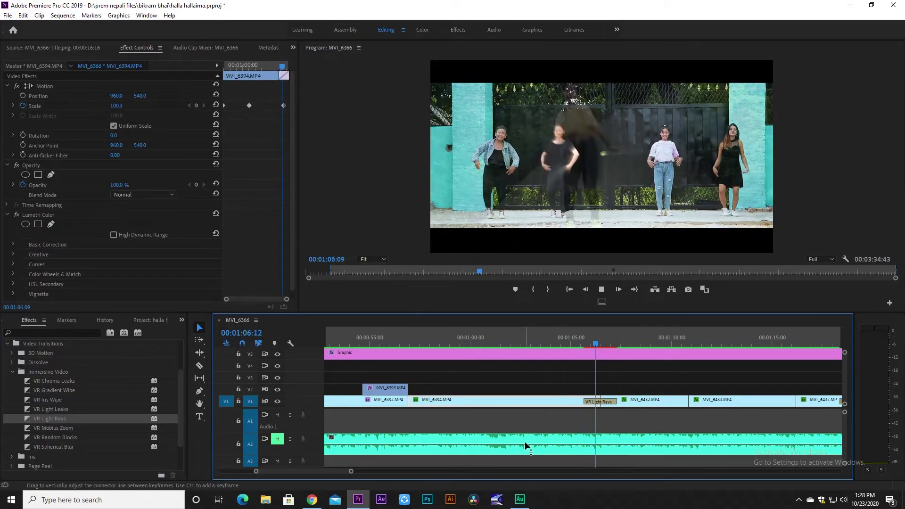
key(space)
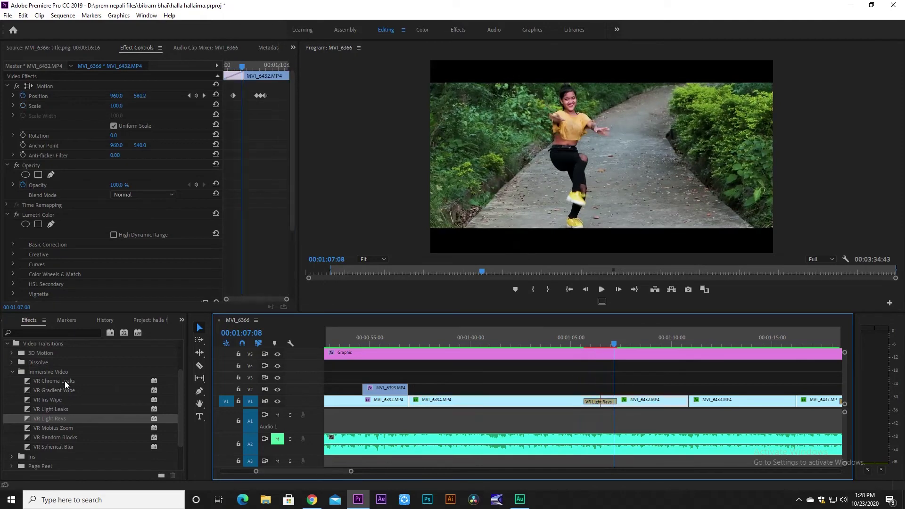
Replace it with VR Chroma Leaks and preview the new transition.
drag(65, 381, 605, 407)
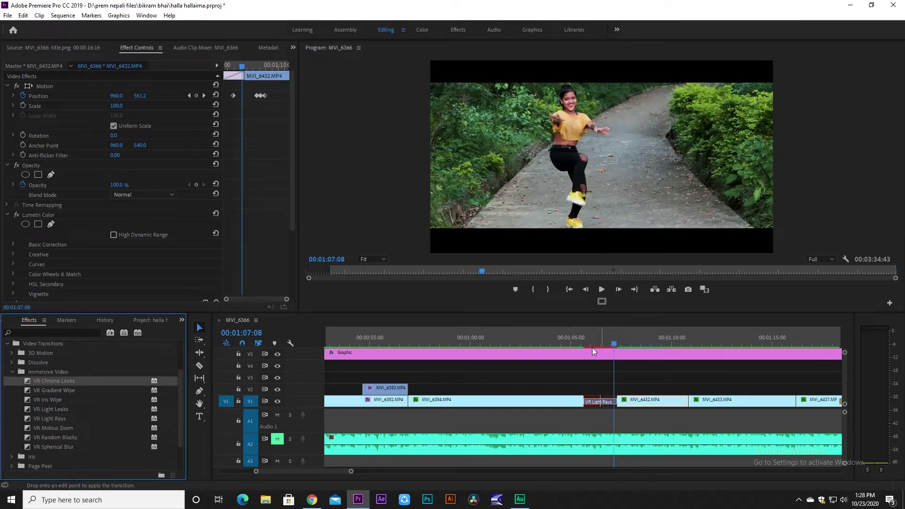
click(580, 335)
key(space)
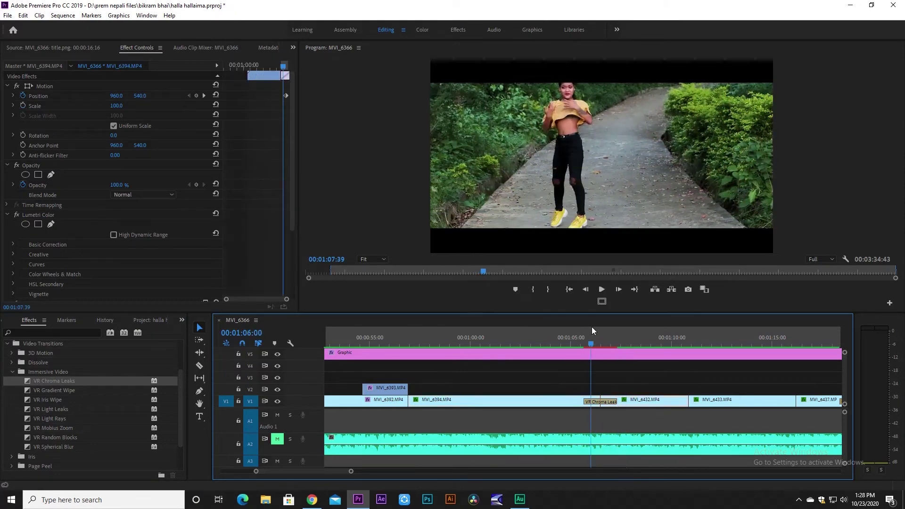
click(579, 340)
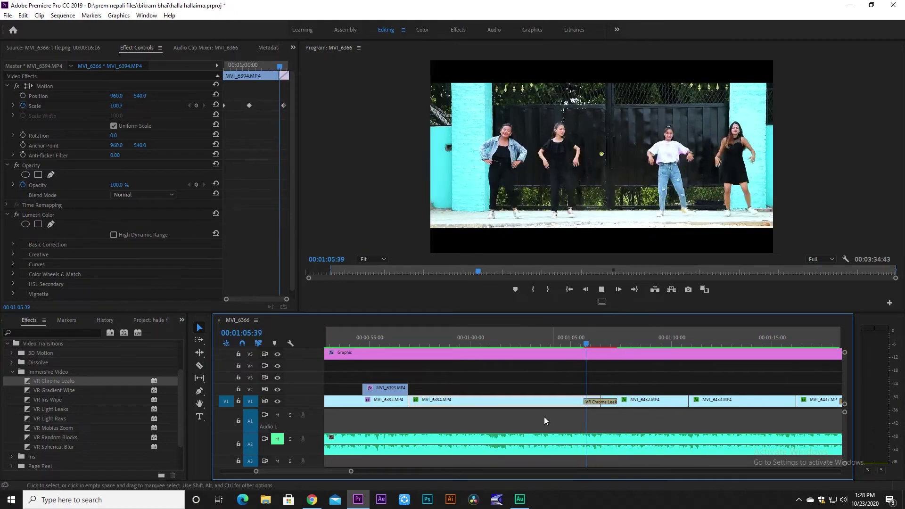
key(space)
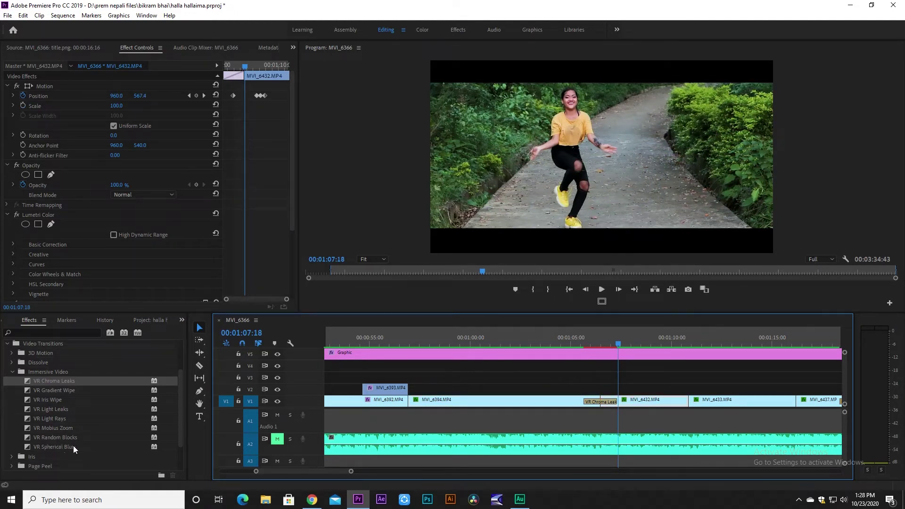
click(65, 437)
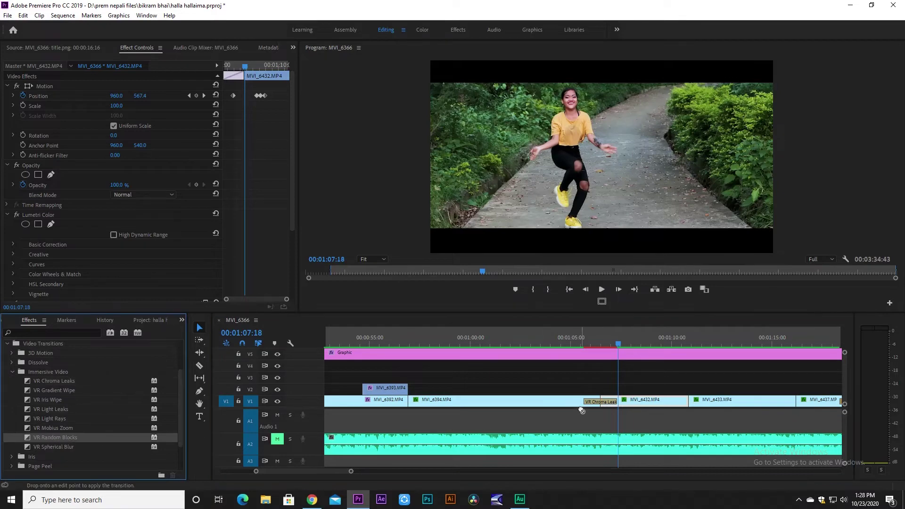
Put VR Random Blocks on the MVI_6394/MVI_6432 cut and preview it twice.
drag(44, 437, 596, 404)
click(579, 333)
key(space)
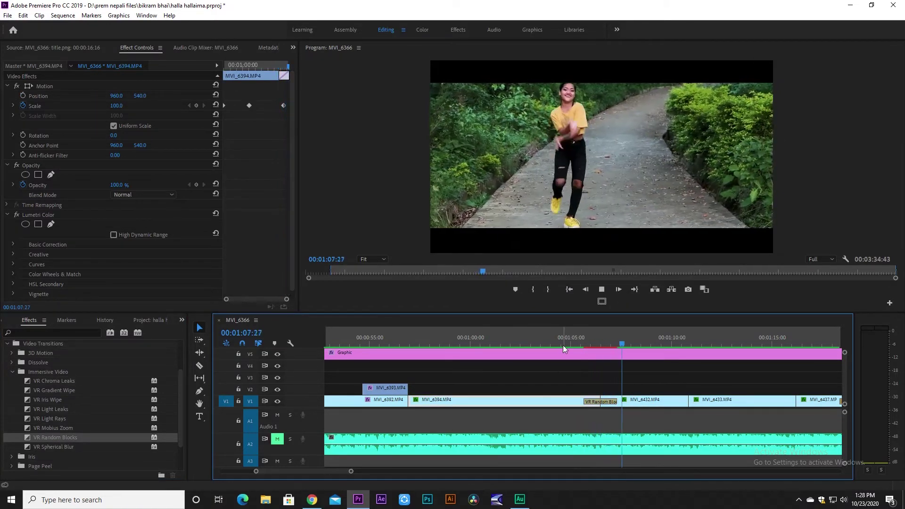
key(space)
click(583, 335)
key(space)
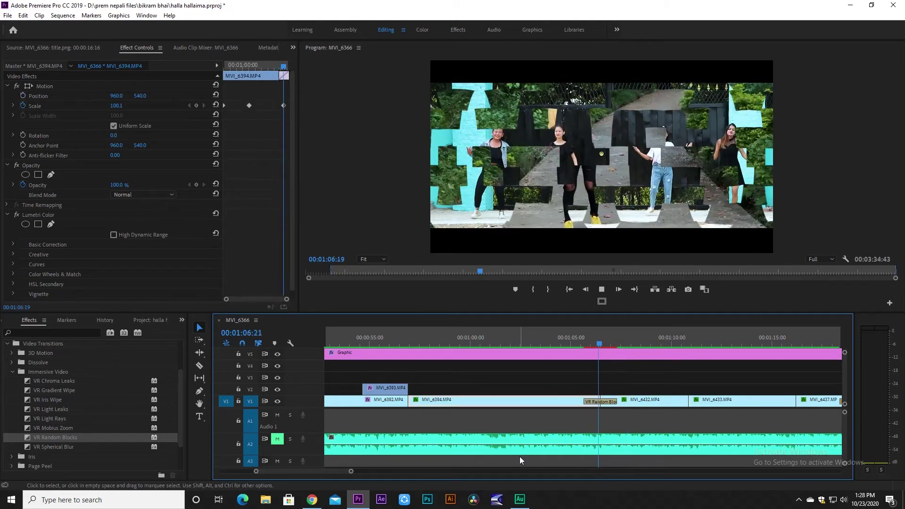
click(625, 343)
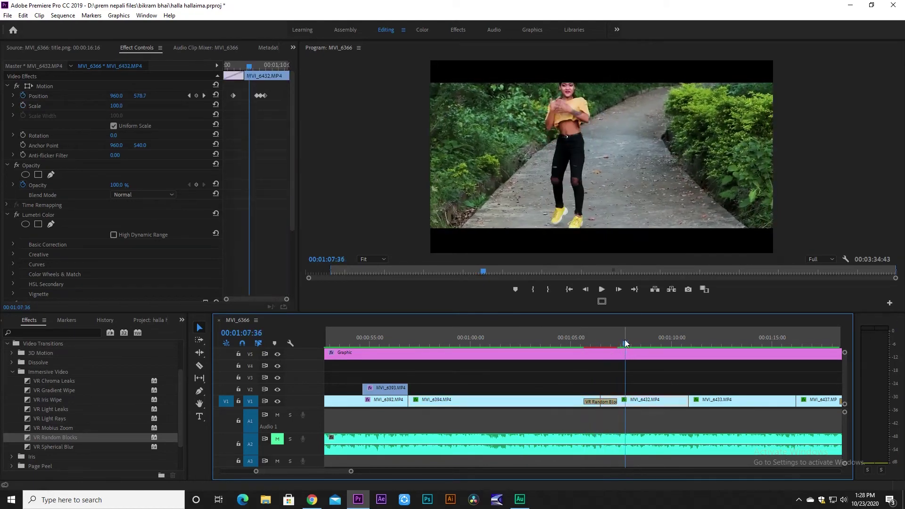
mouse_move(626, 343)
mouse_down()
mouse_move(581, 347)
mouse_move(581, 363)
mouse_up()
Save the project, replay the transition, and render its video previews.
key(ctrl+s)
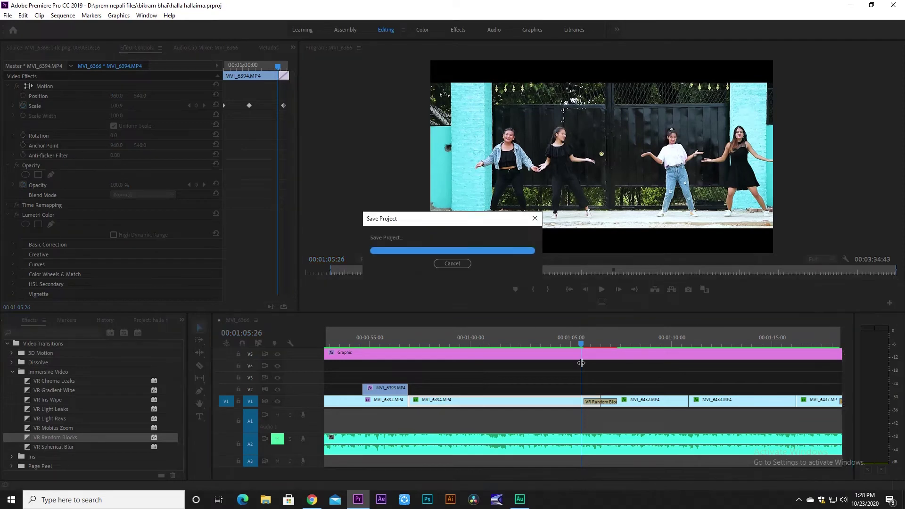
key(space)
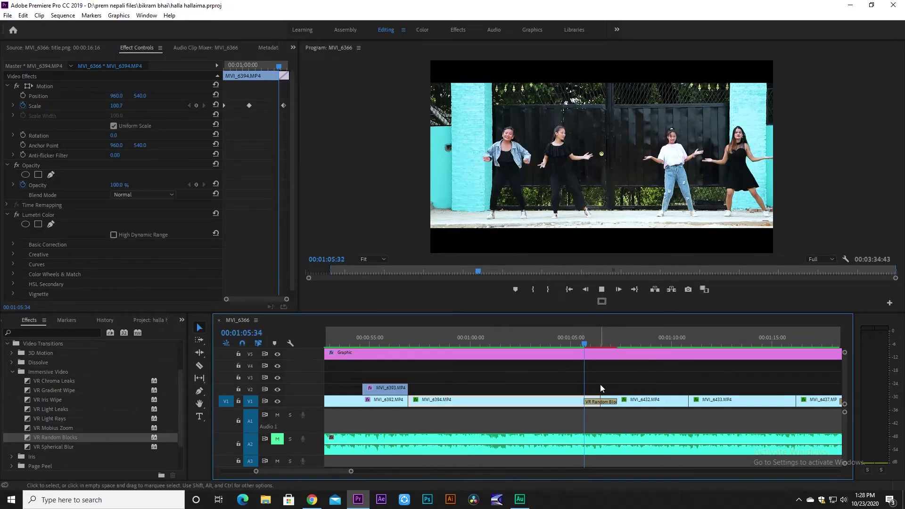
click(607, 345)
drag(607, 346, 600, 343)
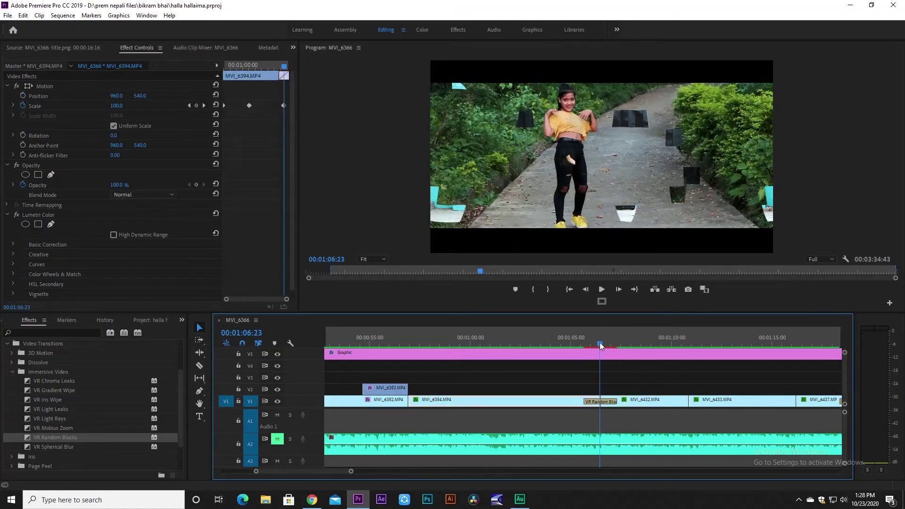
key(Return)
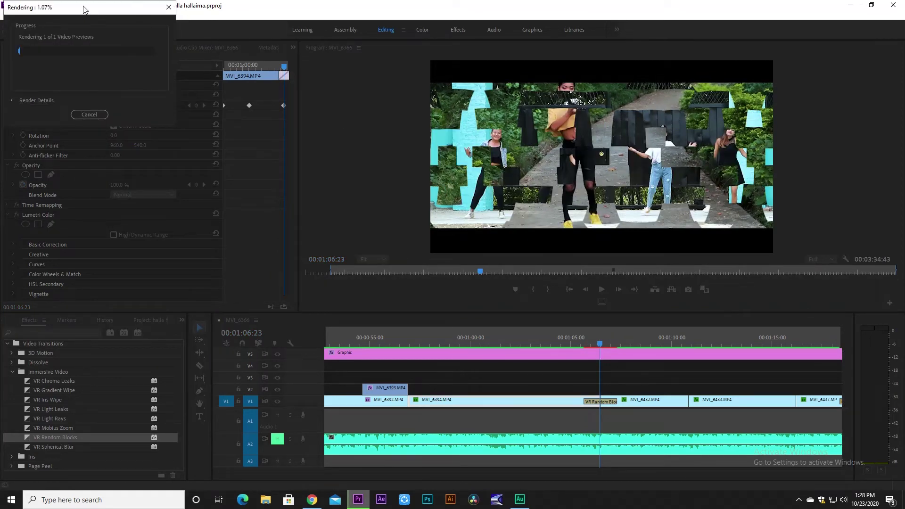
Move the Rendering progress window aside while the preview render finishes.
mouse_move(85, 9)
mouse_down()
mouse_move(483, 224)
mouse_move(412, 210)
mouse_up()
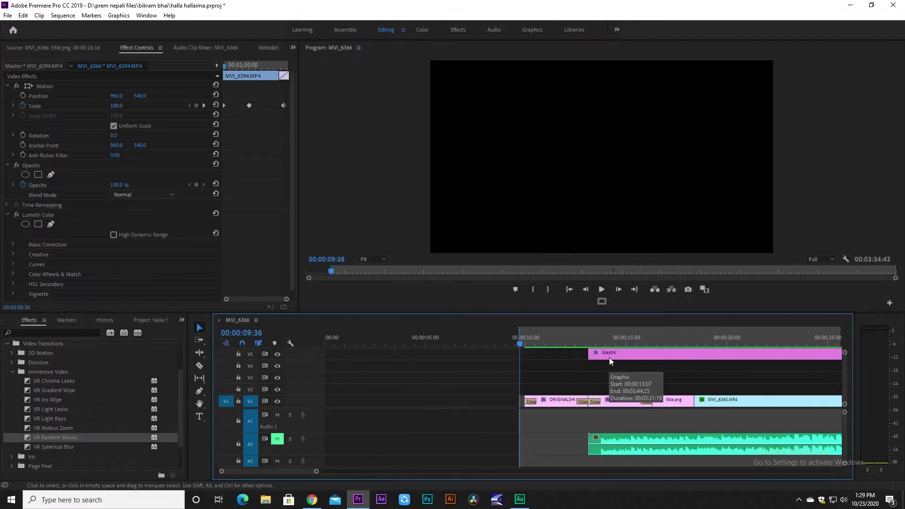
Check the footage around 1:15–1:18, then replay the transition near 1:06.
click(606, 375)
scroll(605, 375, down, 5)
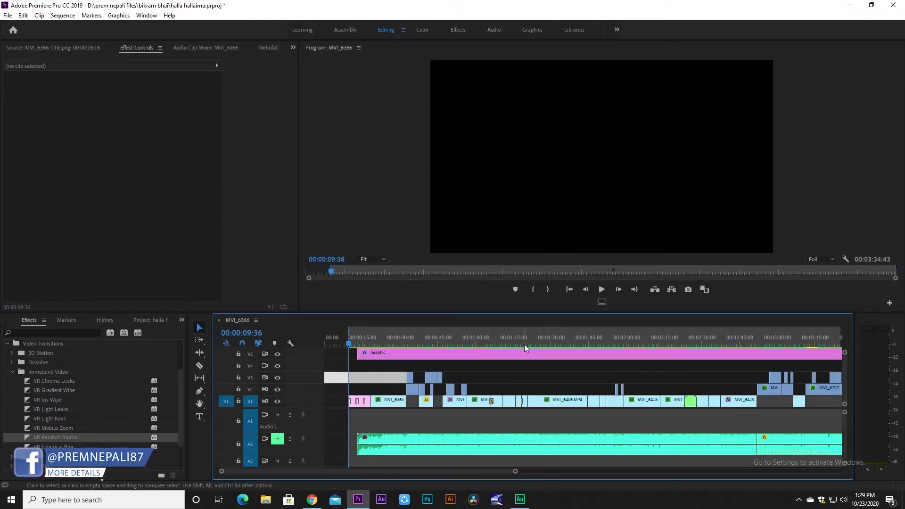
click(524, 344)
scroll(547, 352, up, 8)
click(552, 341)
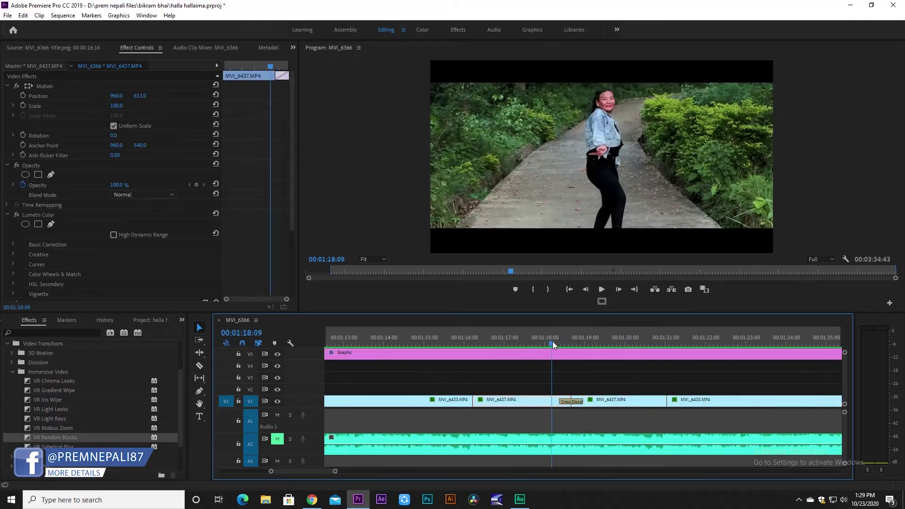
mouse_move(571, 344)
mouse_down()
mouse_move(558, 346)
mouse_move(580, 350)
mouse_up()
scroll(581, 349, down, 3)
scroll(581, 349, down, 3)
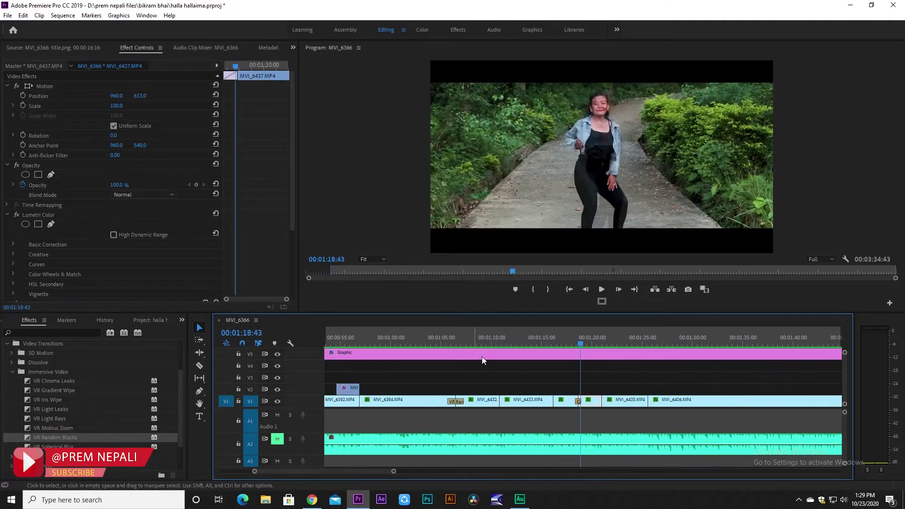
click(456, 338)
scroll(555, 347, up, 3)
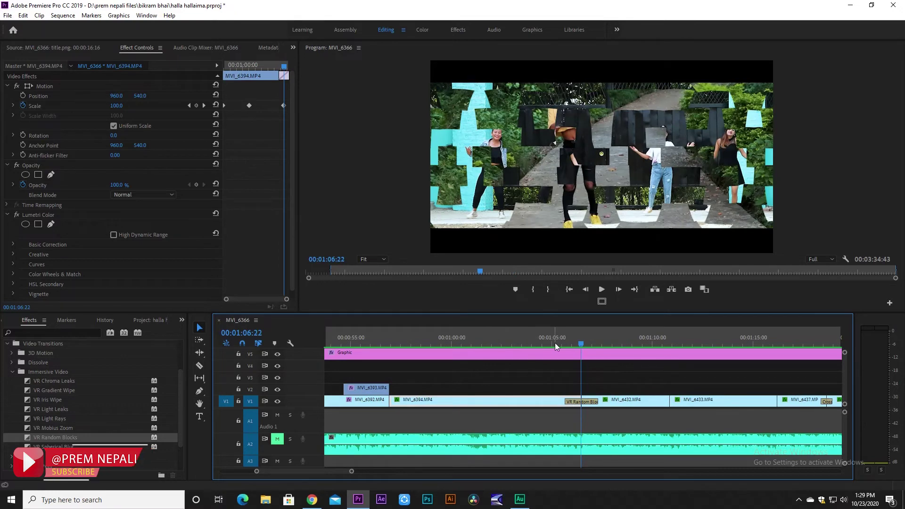
key(space)
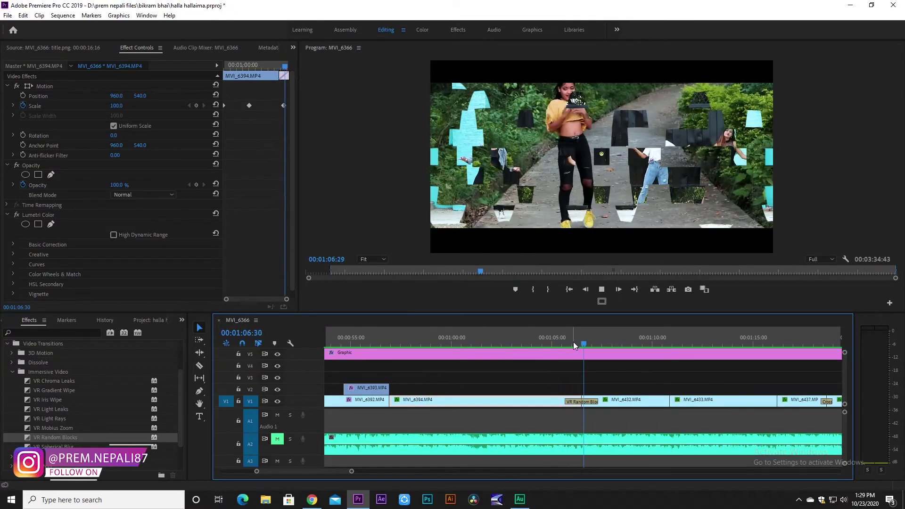
click(562, 340)
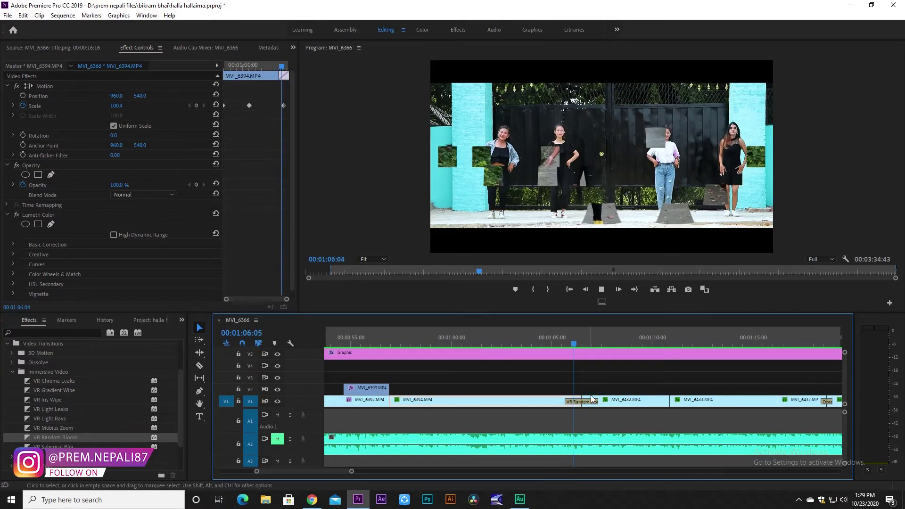
key(space)
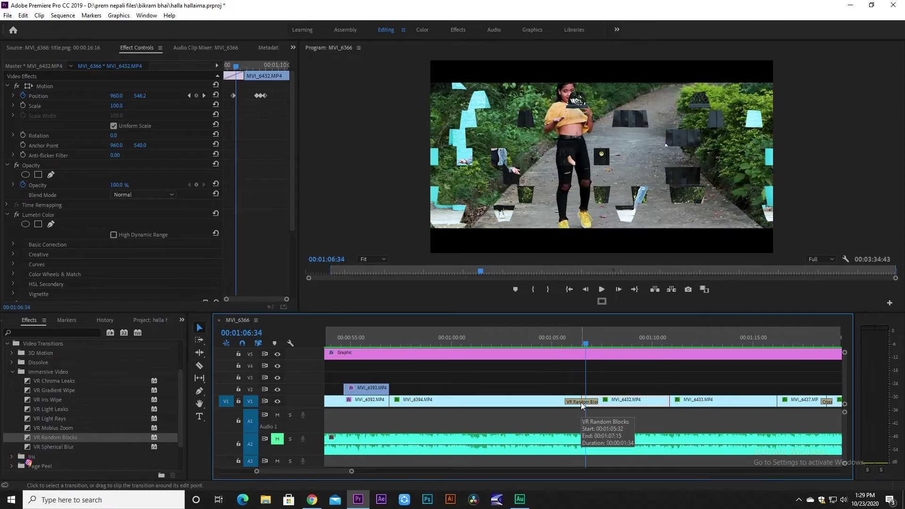
Replace VR Random Blocks with VR Chroma Leaks and scrub through it.
click(582, 403)
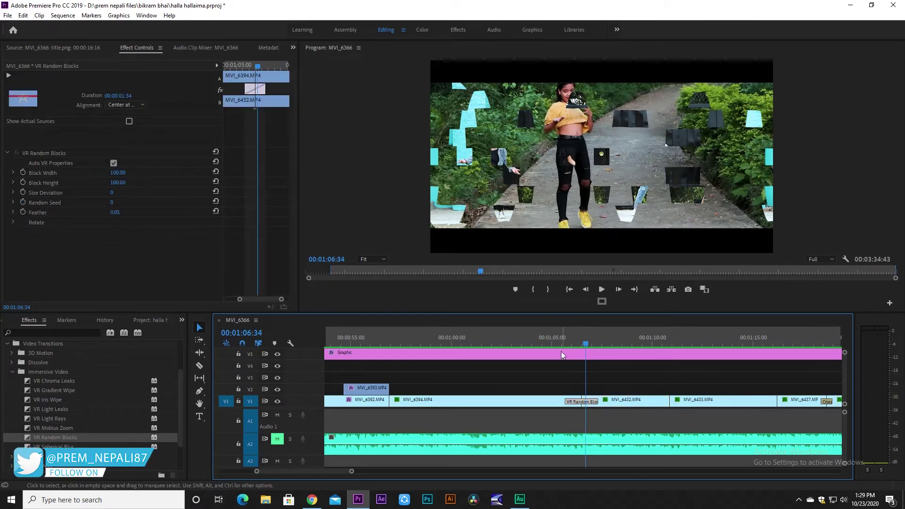
click(559, 338)
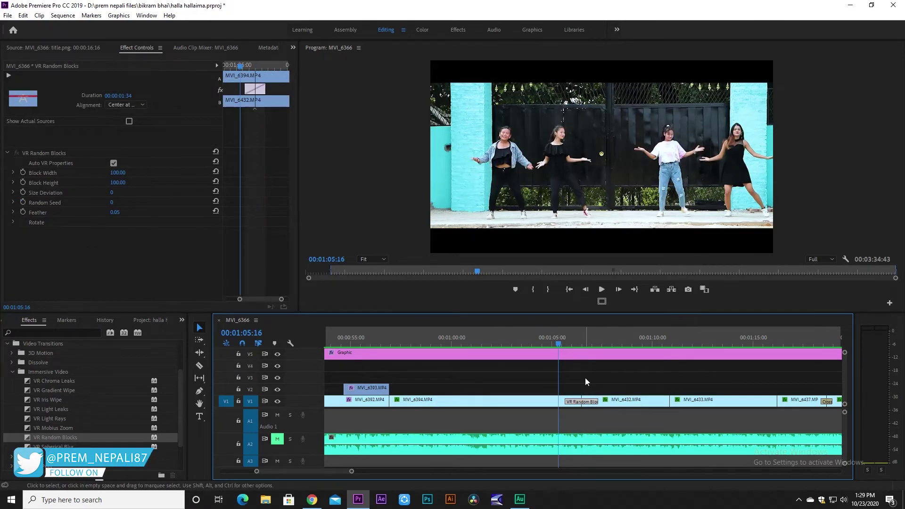
click(584, 378)
key(ctrl+z)
click(569, 337)
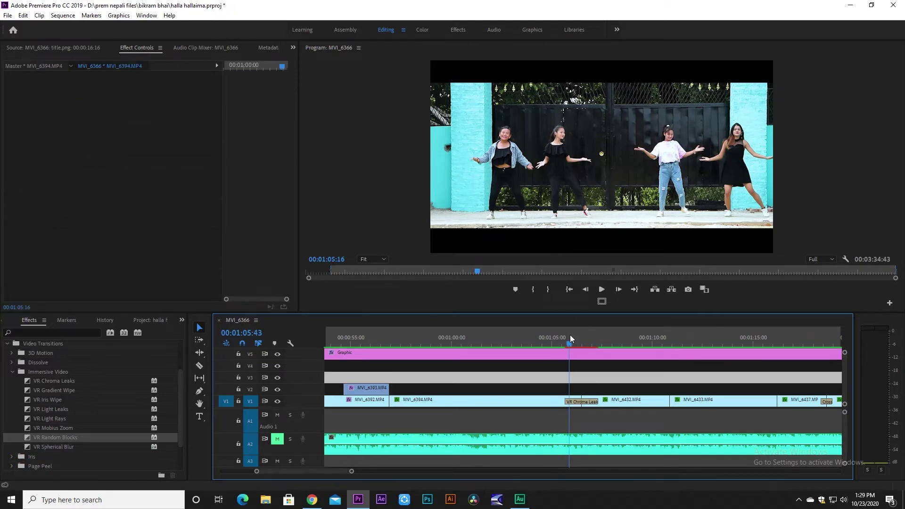
drag(569, 338, 596, 338)
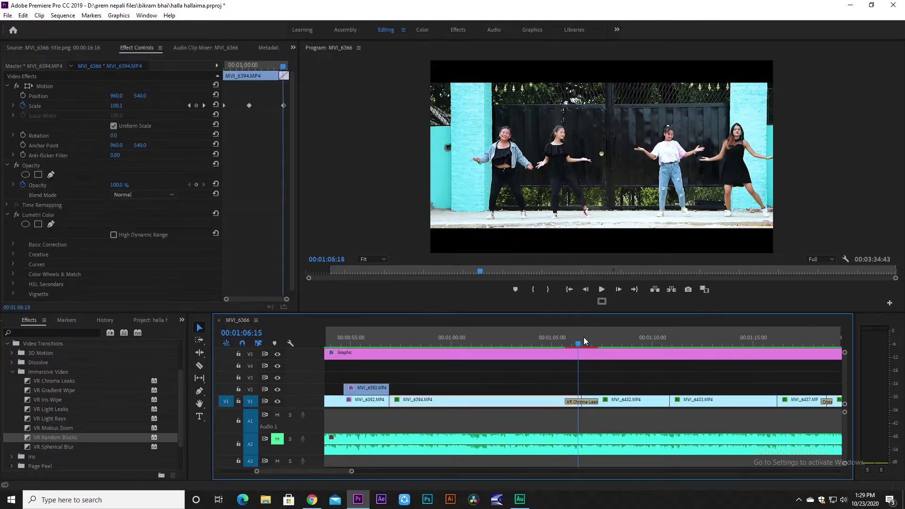
click(641, 377)
Zoom the timeline around the transition and scrub to its start.
key(minus)
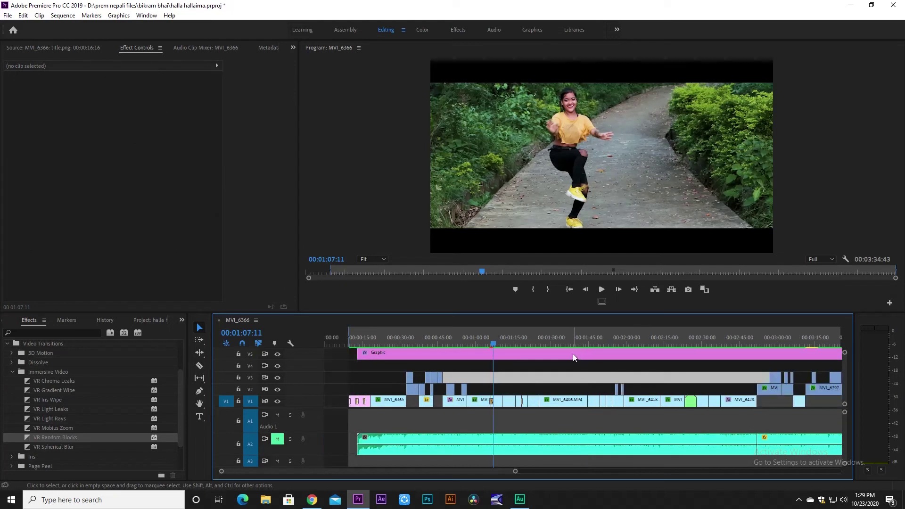
key(equal)
key(equal)
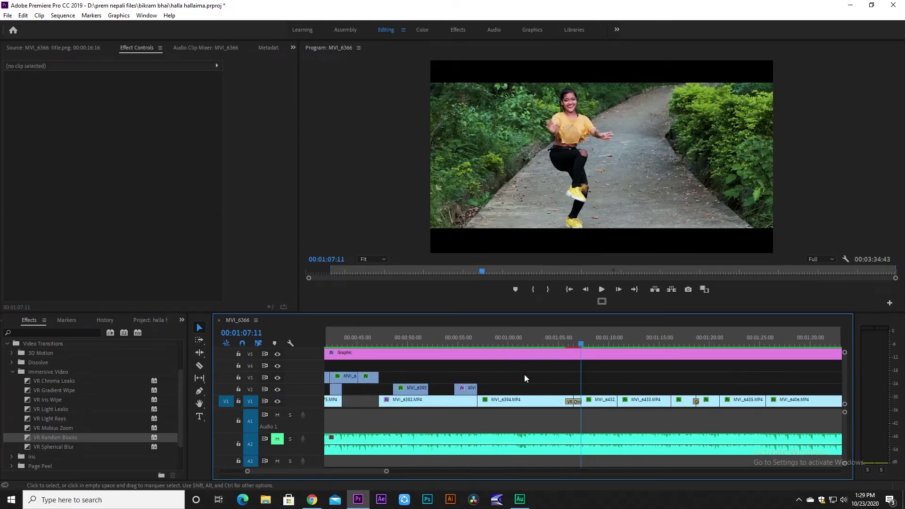
key(equal)
drag(581, 344, 557, 346)
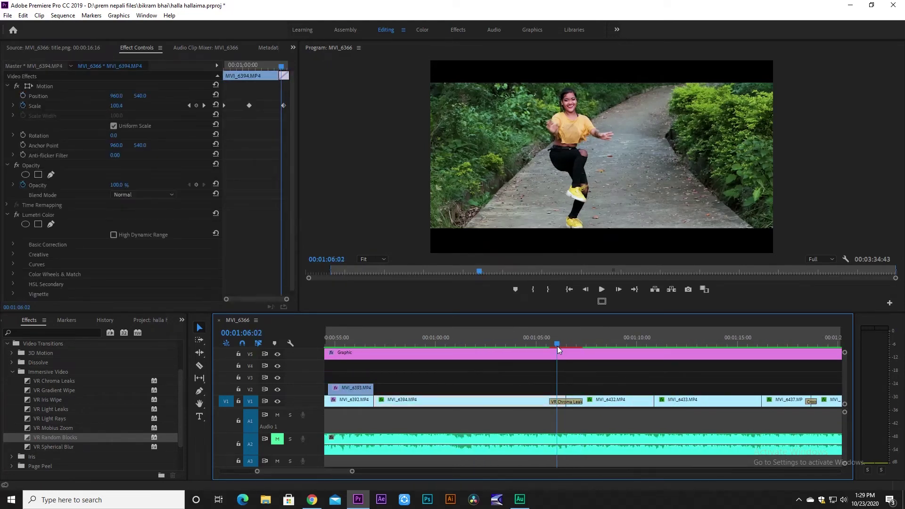
key(ctrl+z)
key(minus)
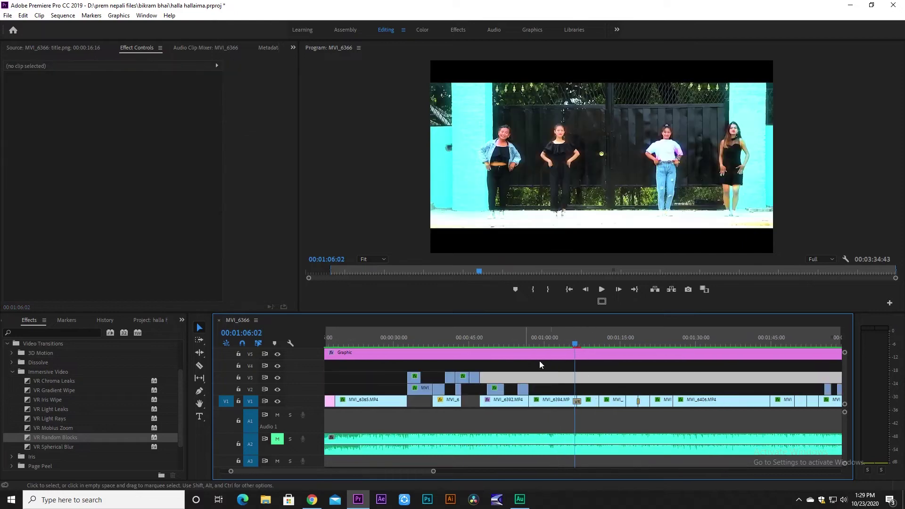
key(minus)
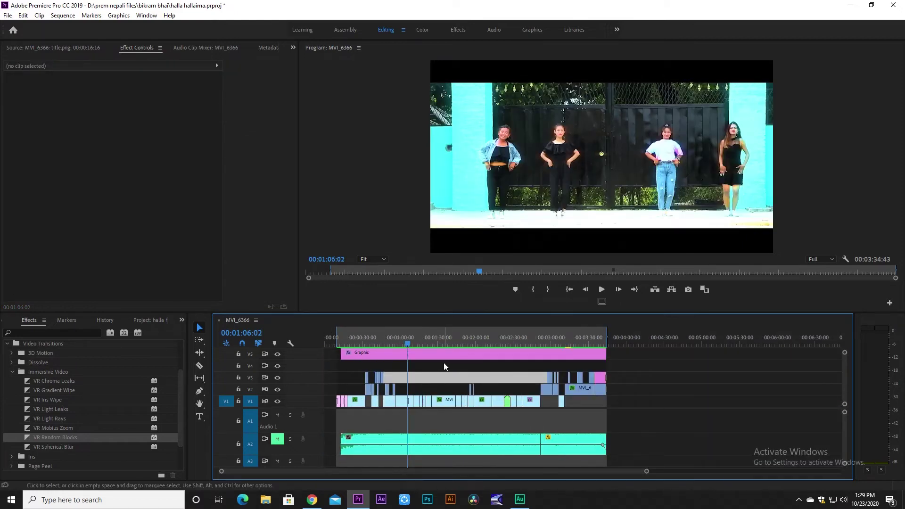
key(equal)
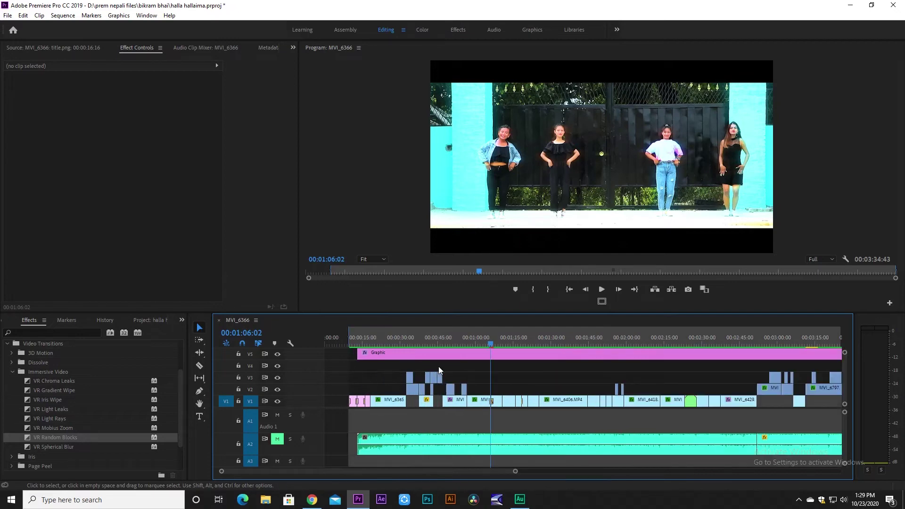
key(equal)
key(equal)
drag(600, 346, 561, 346)
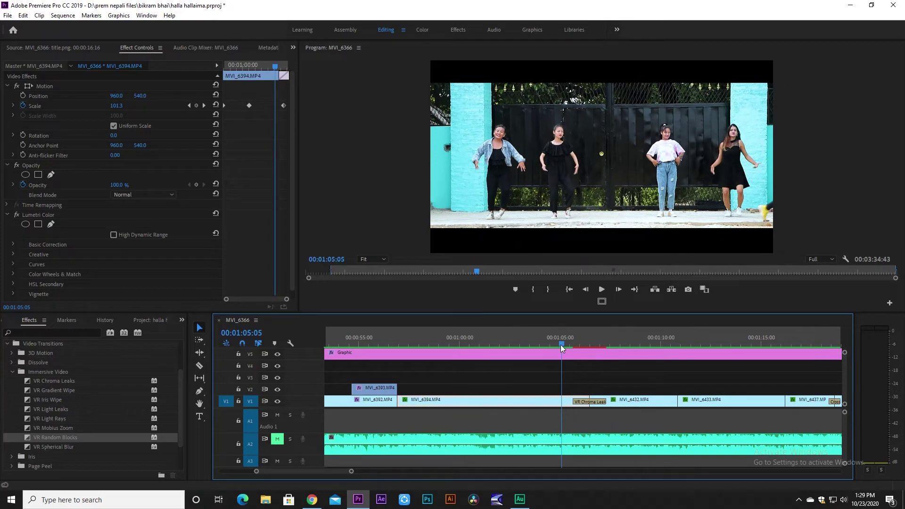
Drag the work area's start to the VR Chroma Leaks transition.
click(621, 382)
key(minus)
key(minus)
key(minus)
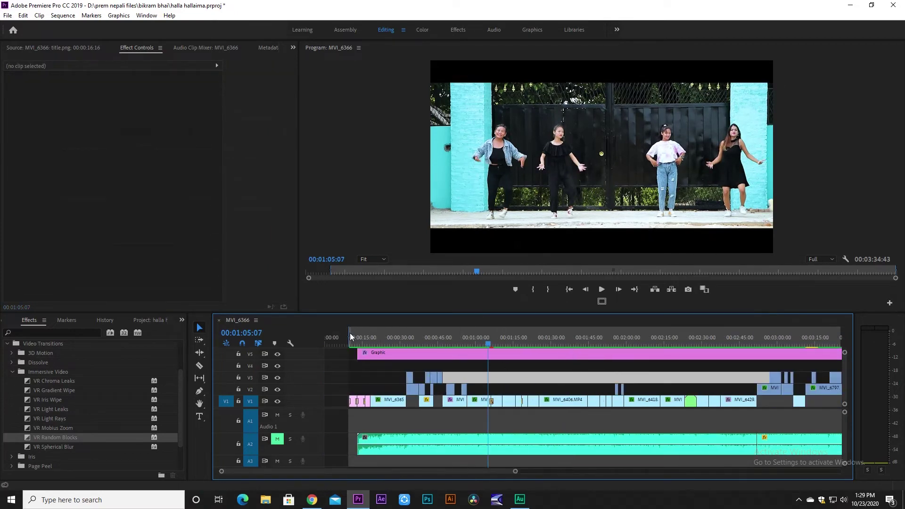
drag(349, 333, 483, 339)
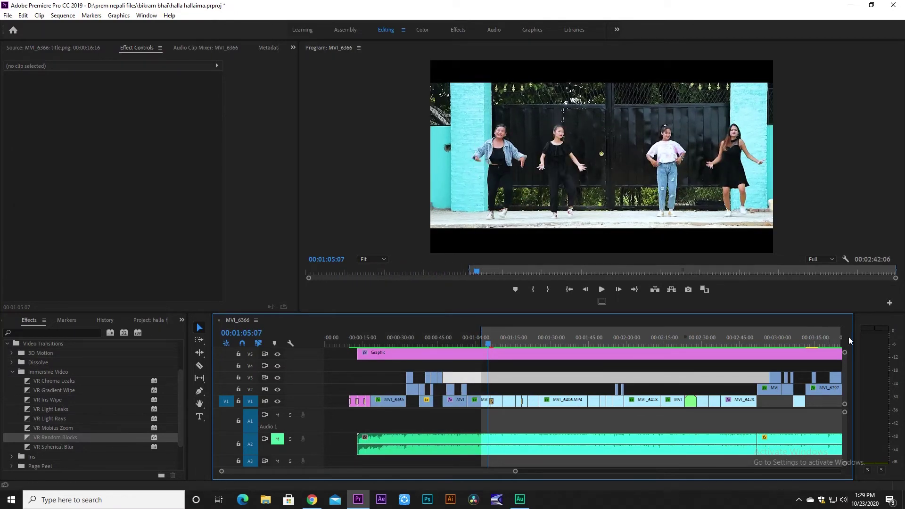
key(minus)
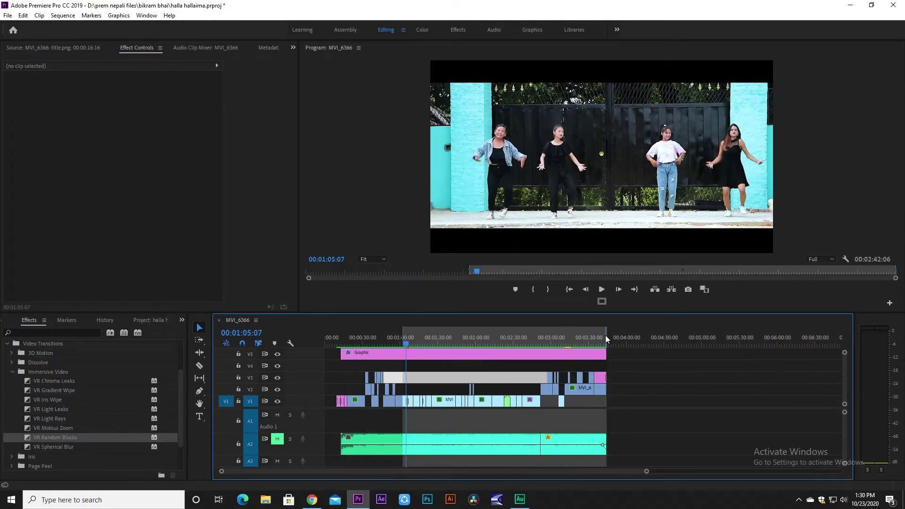
Tighten the work area around the transition, park at 1:06:23, and render previews.
drag(606, 333, 414, 333)
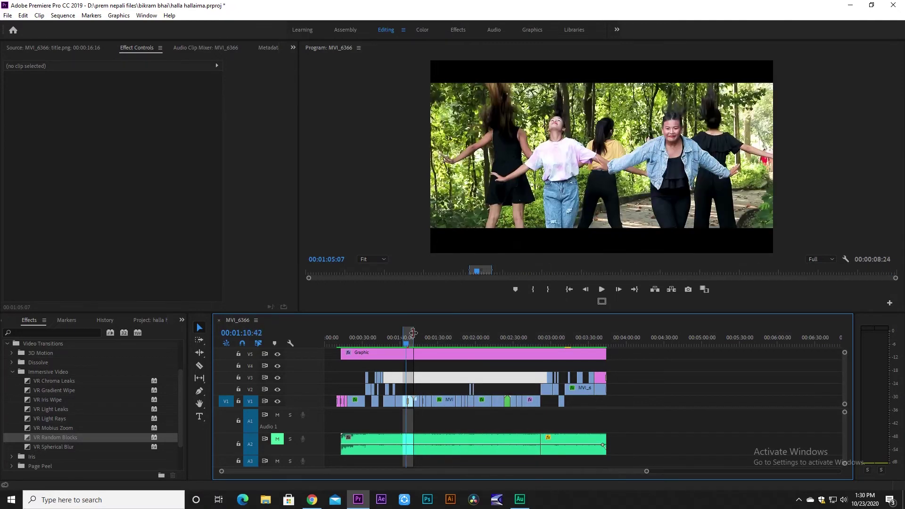
key(equal)
key(equal)
key(equal)
key(equal)
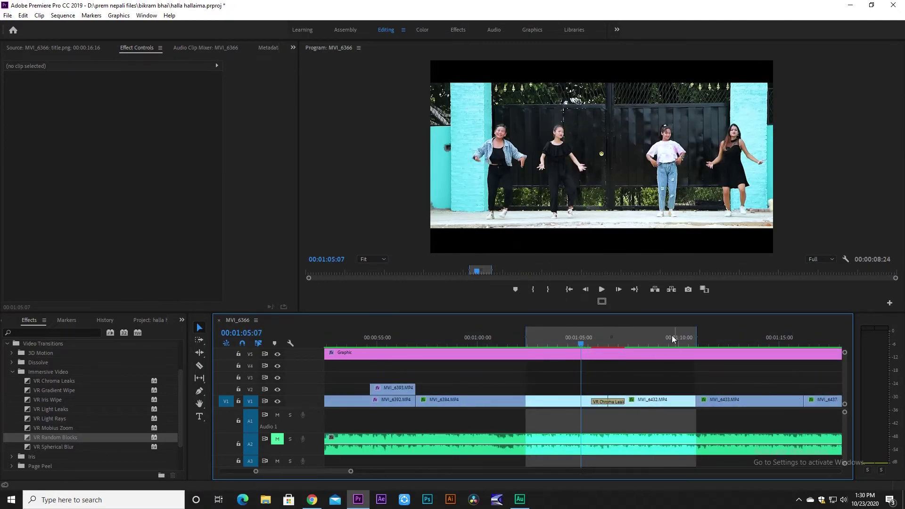
click(698, 336)
drag(699, 336, 650, 336)
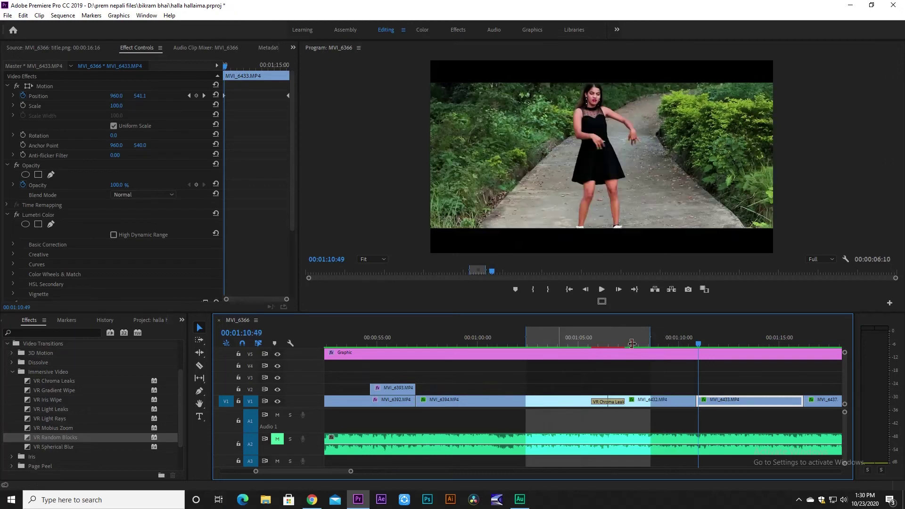
drag(525, 333, 558, 333)
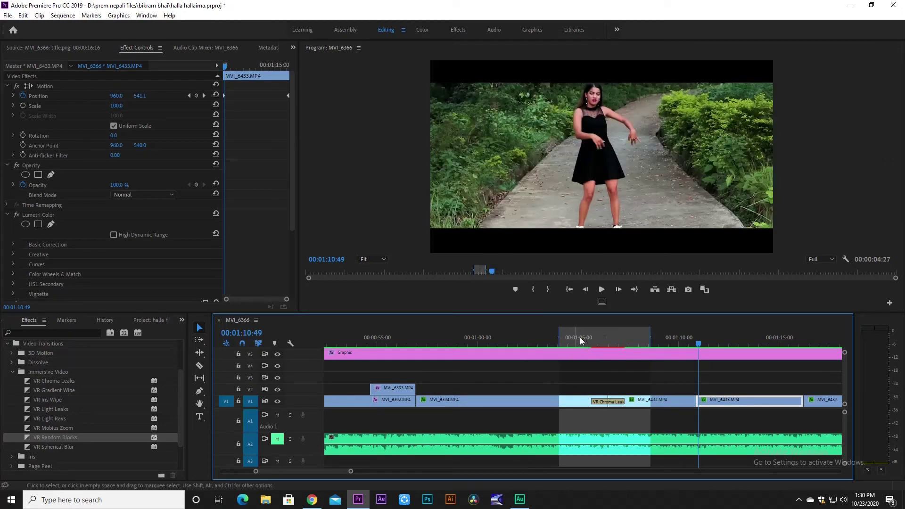
click(607, 337)
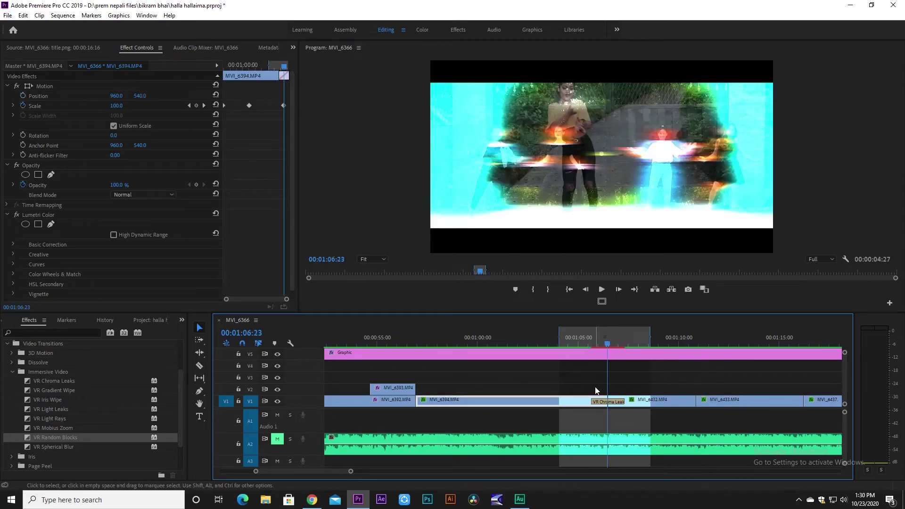
key(Return)
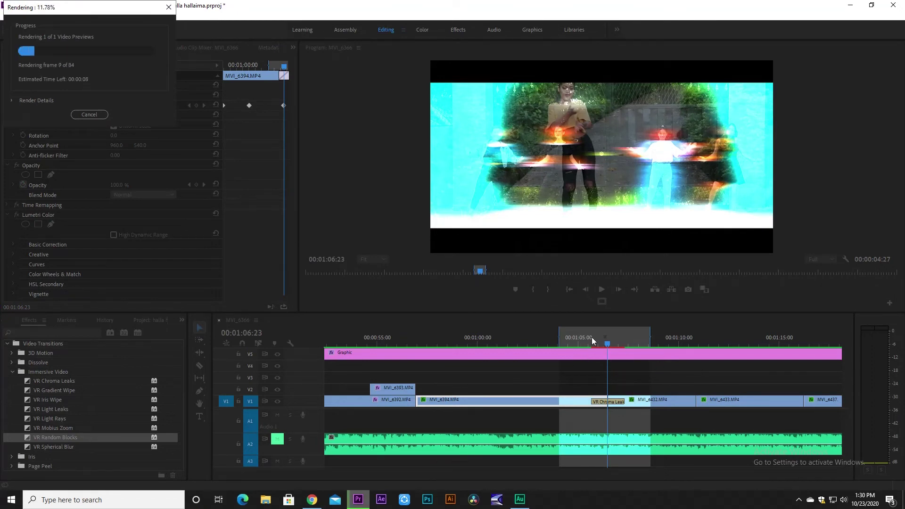
Cancel the preview render, then fit the sequence and zoom back in.
drag(82, 21, 458, 204)
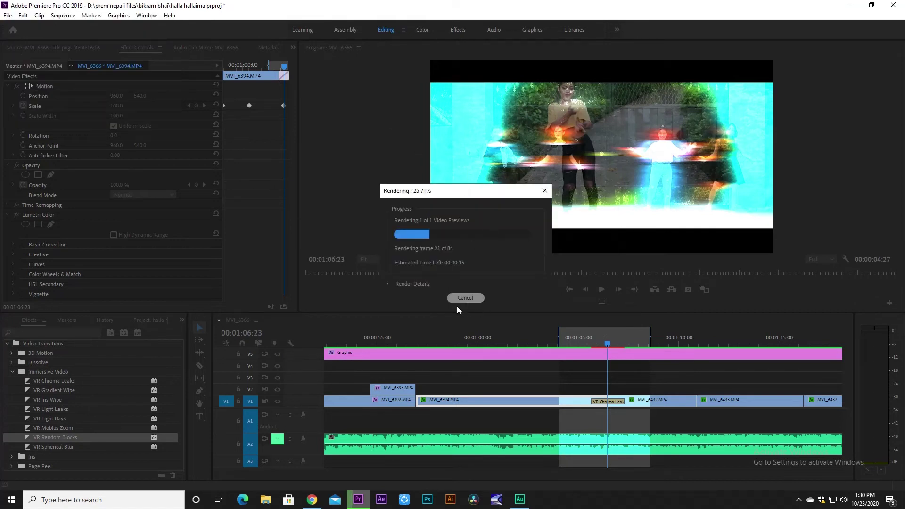
click(471, 298)
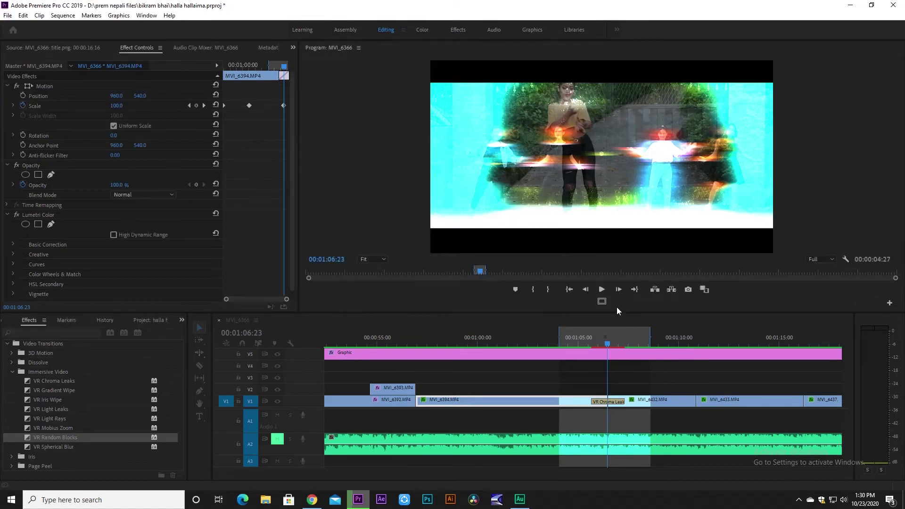
double_click(643, 343)
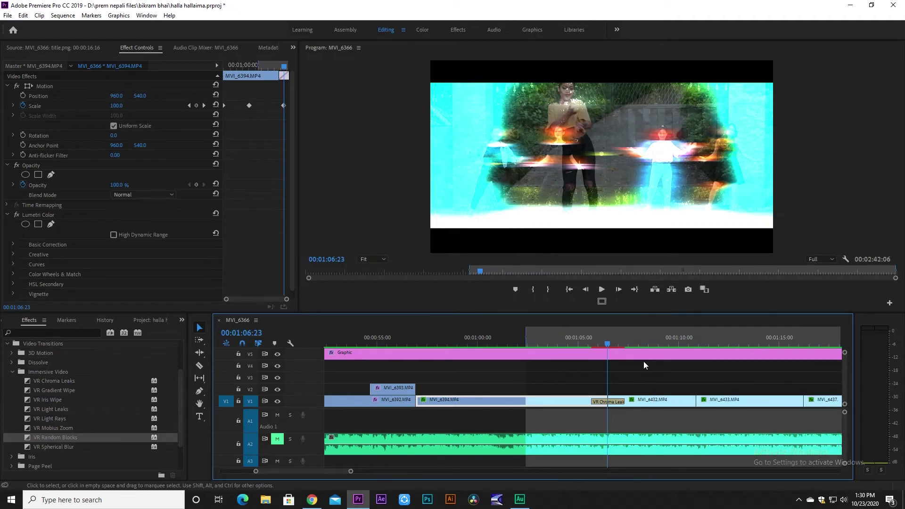
click(654, 373)
key(backslash)
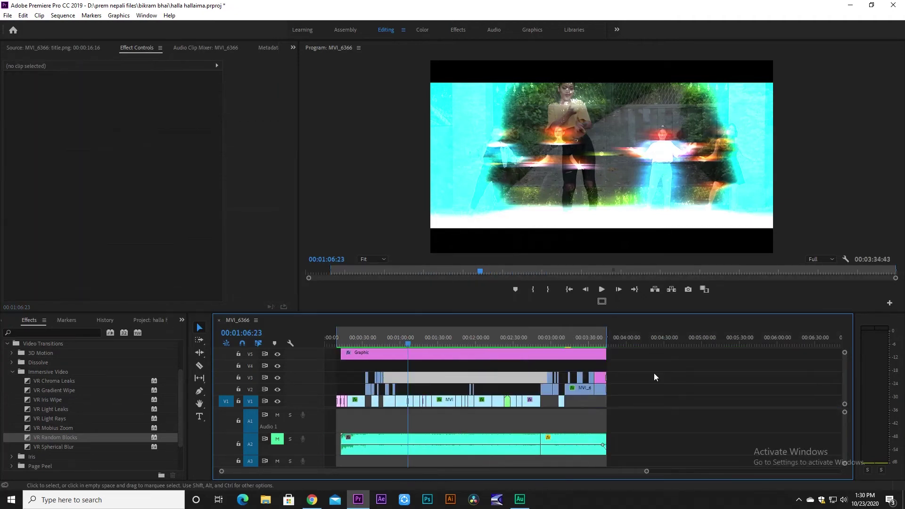
key(equal)
key(equal)
key(equal)
key(equal)
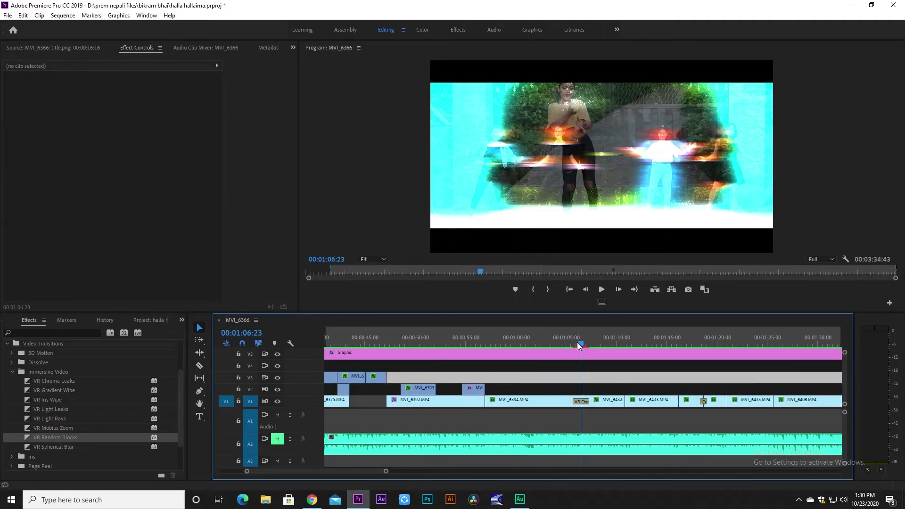
Mark In at 01:05:10 and Out at 01:07:28 around the VR Chroma Leaks transition.
drag(581, 340, 555, 344)
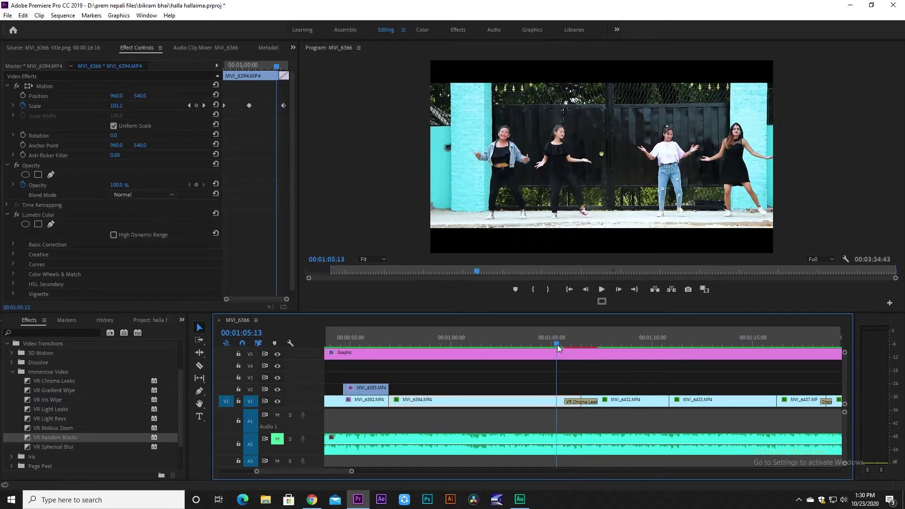
key(i)
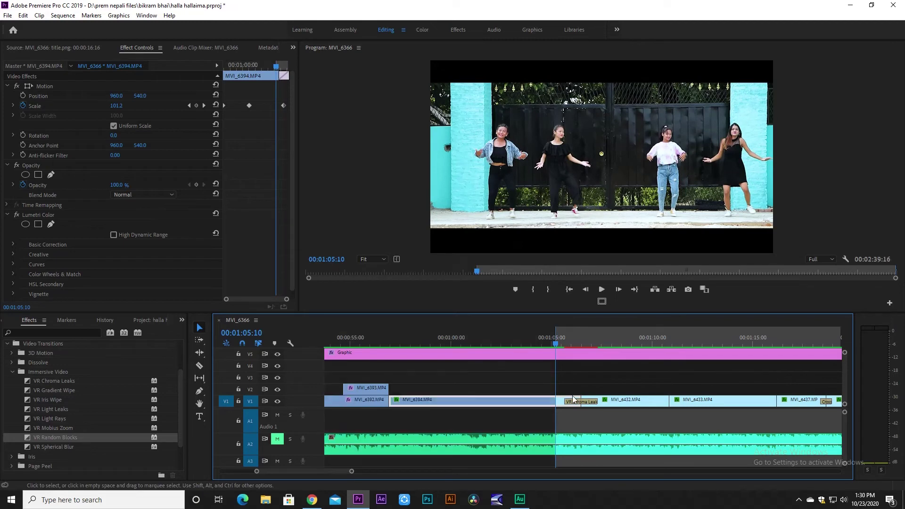
drag(554, 342, 602, 346)
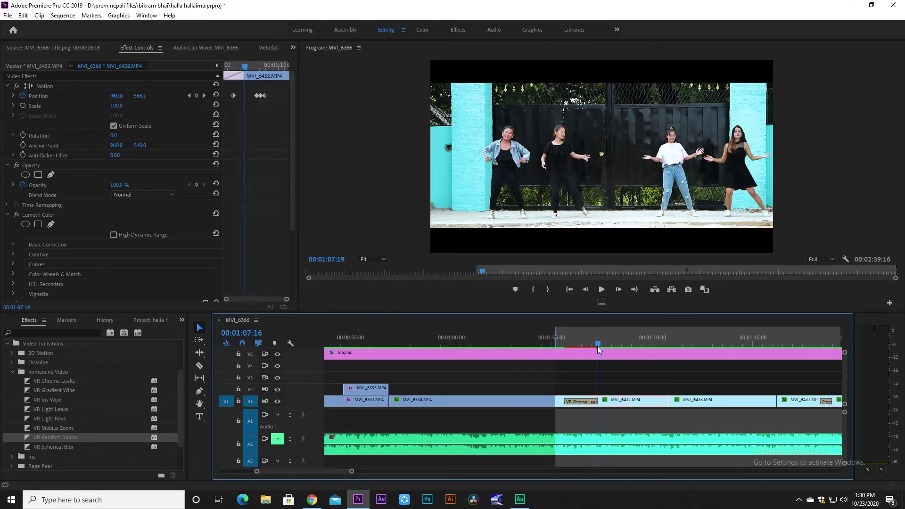
key(o)
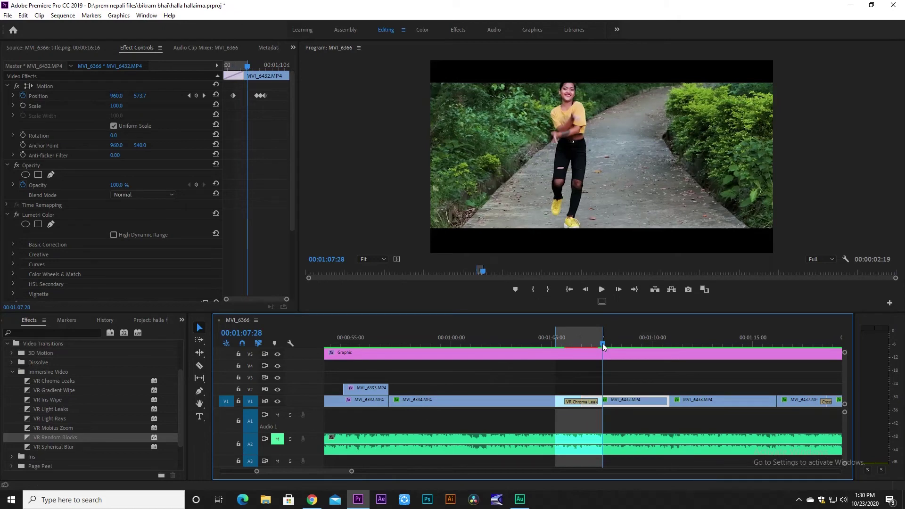
mouse_move(602, 343)
mouse_down()
mouse_move(556, 344)
mouse_move(584, 343)
mouse_up()
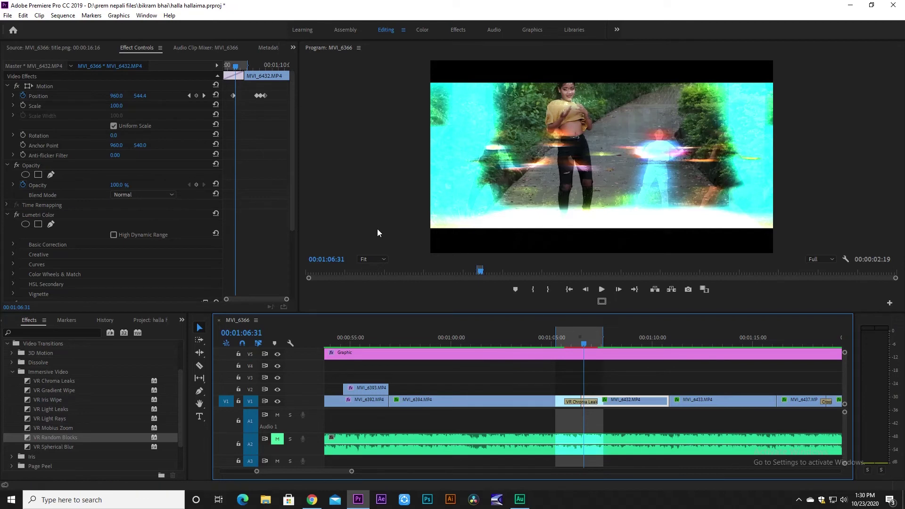
click(65, 16)
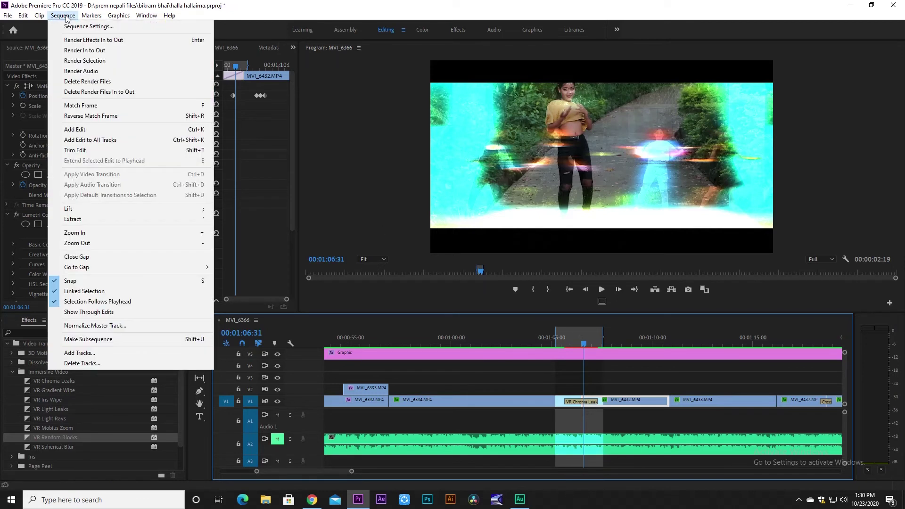
click(90, 50)
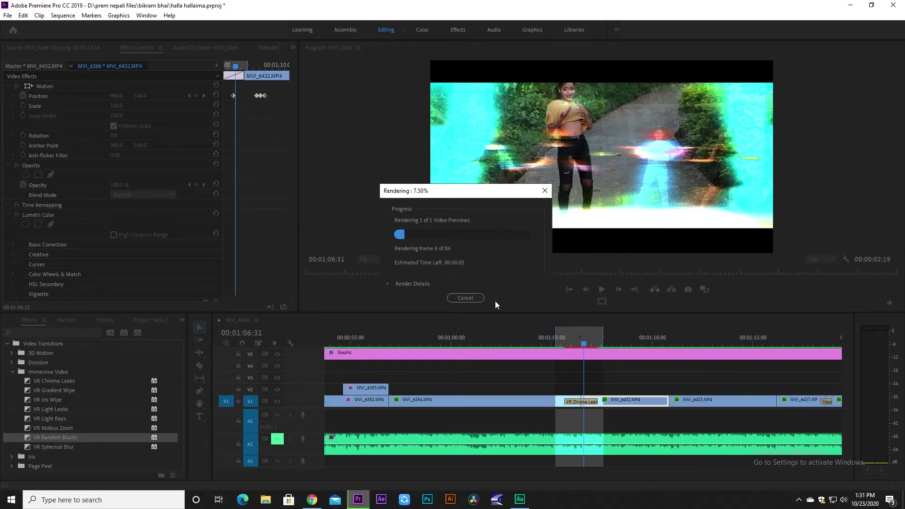
click(467, 298)
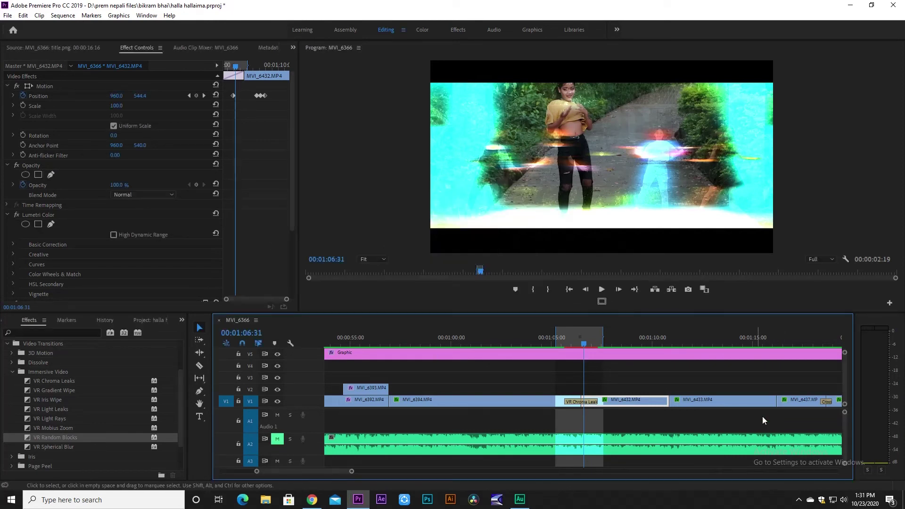
Delete the VR Chroma Leaks transition from the V1 cut near 1:06.
click(646, 372)
key(minus)
key(minus)
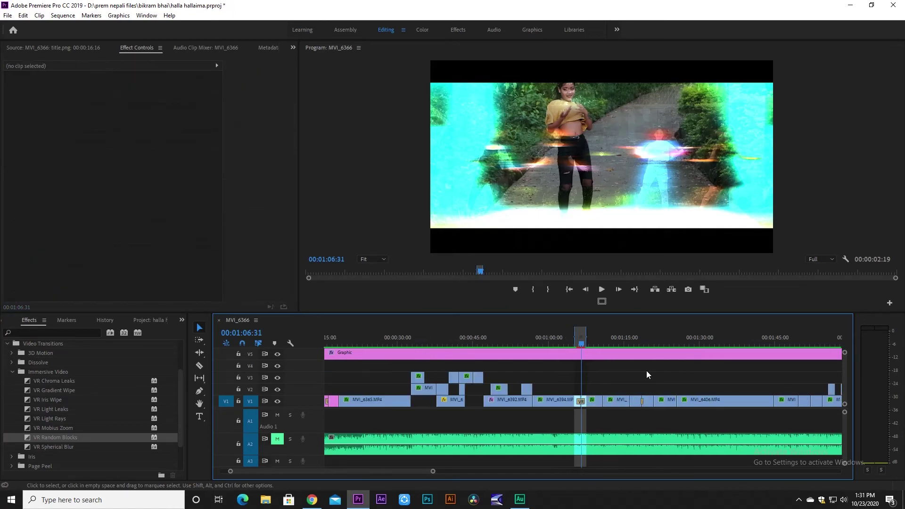
key(minus)
key(equal)
key(equal)
key(equal)
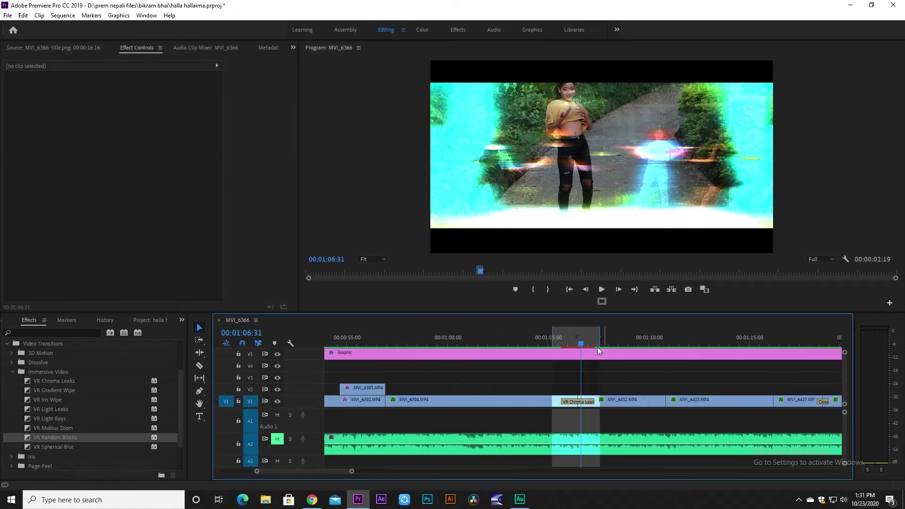
key(equal)
key(minus)
key(minus)
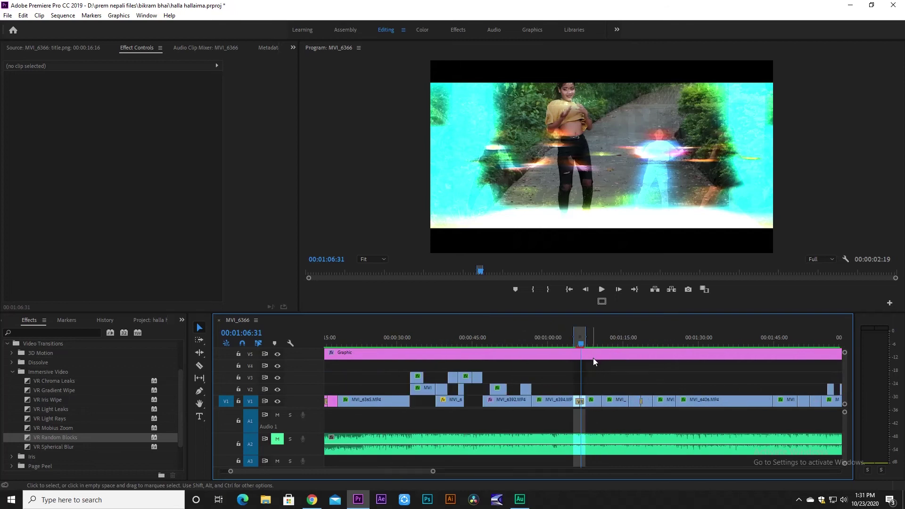
click(579, 402)
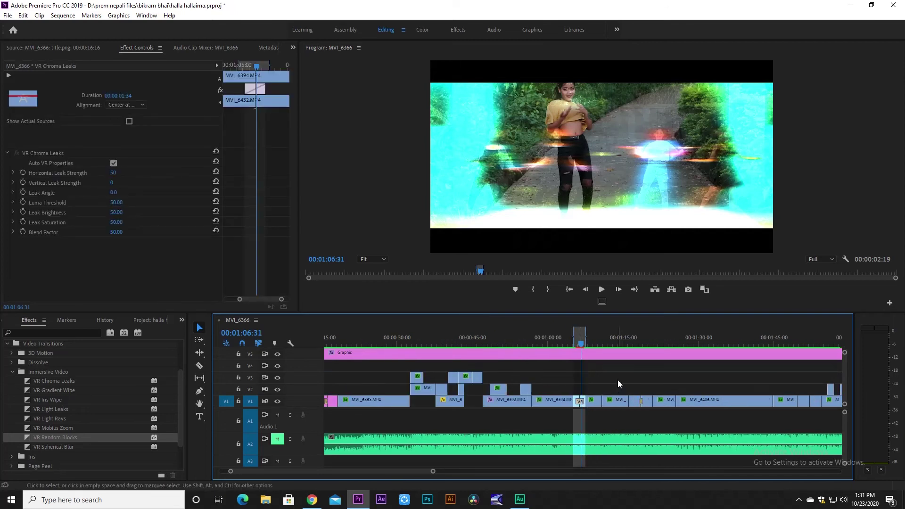
key(Delete)
Stretch the In–Out range across the whole sequence, spanning 00:03:33:31.
click(617, 380)
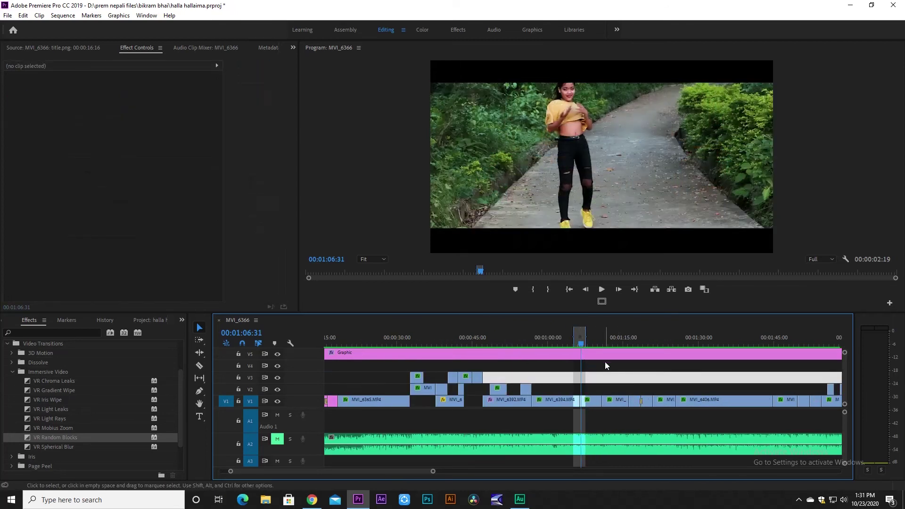
key(minus)
key(minus)
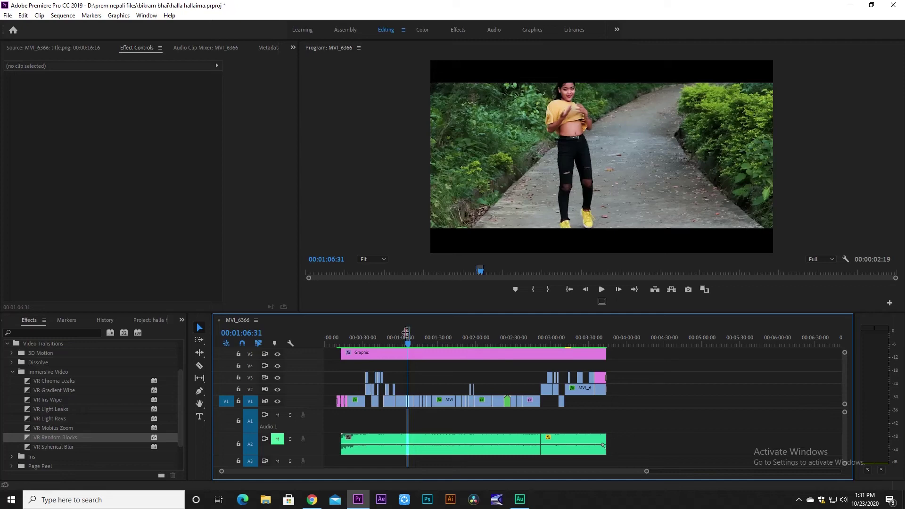
drag(405, 329, 337, 330)
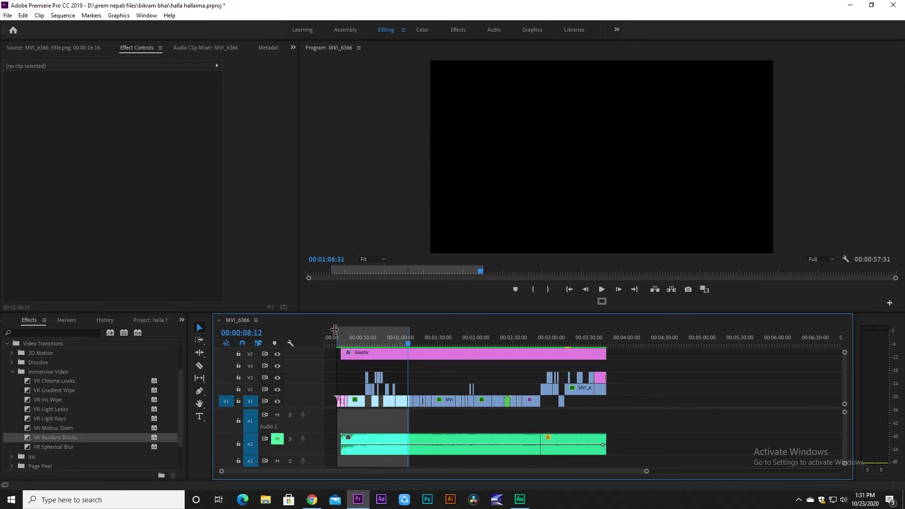
drag(408, 329, 603, 333)
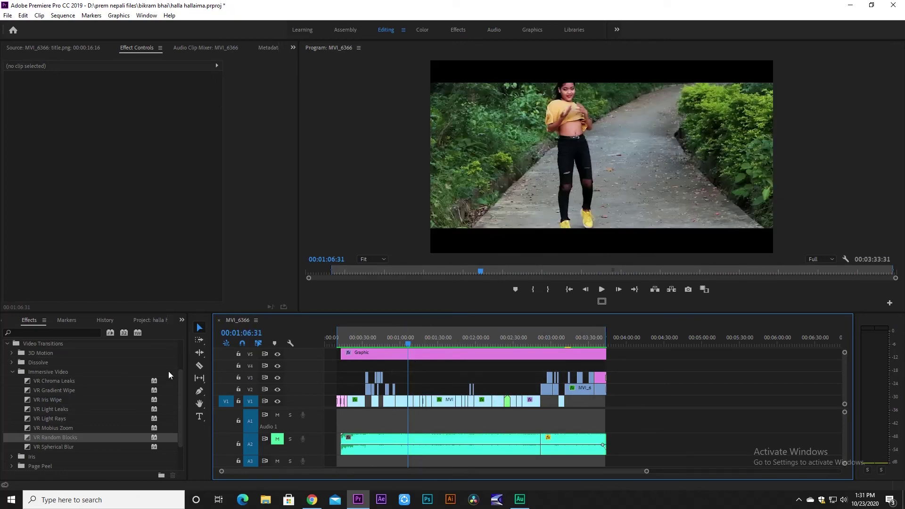
Collapse the Immersive Video folder and move the playhead to the closing four-girls bench shot near 3:06:21.
click(12, 372)
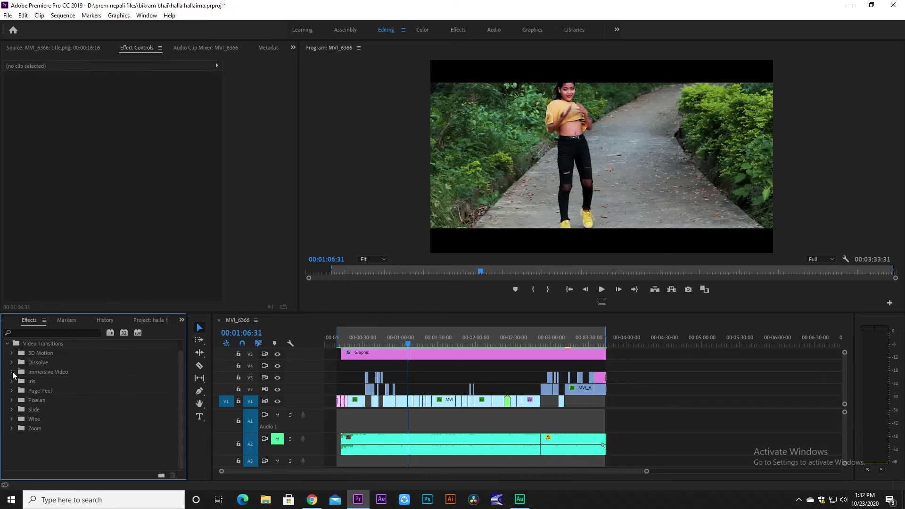
click(451, 368)
key(minus)
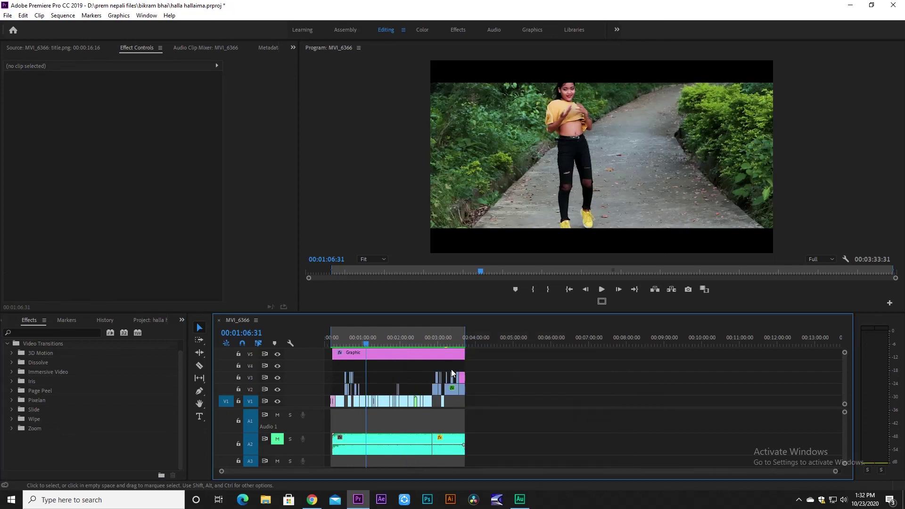
key(equal)
key(equal)
key(equal)
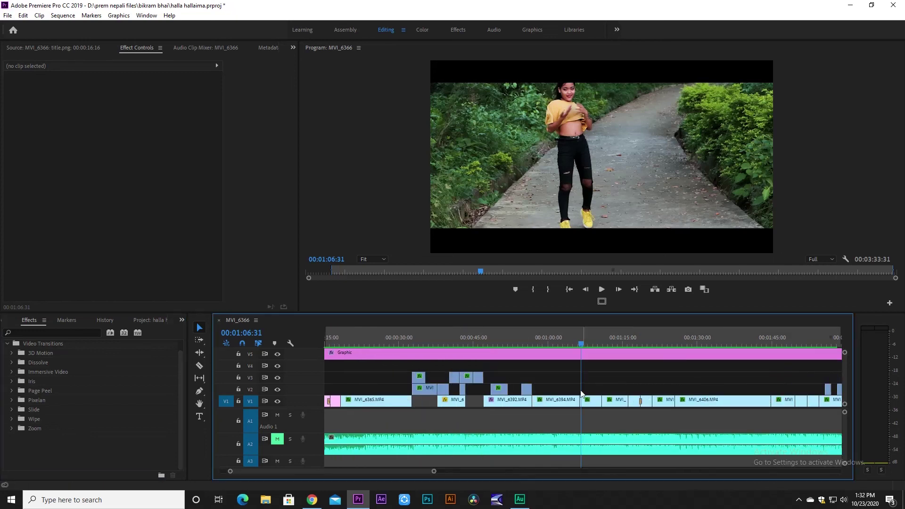
click(639, 340)
key(backslash)
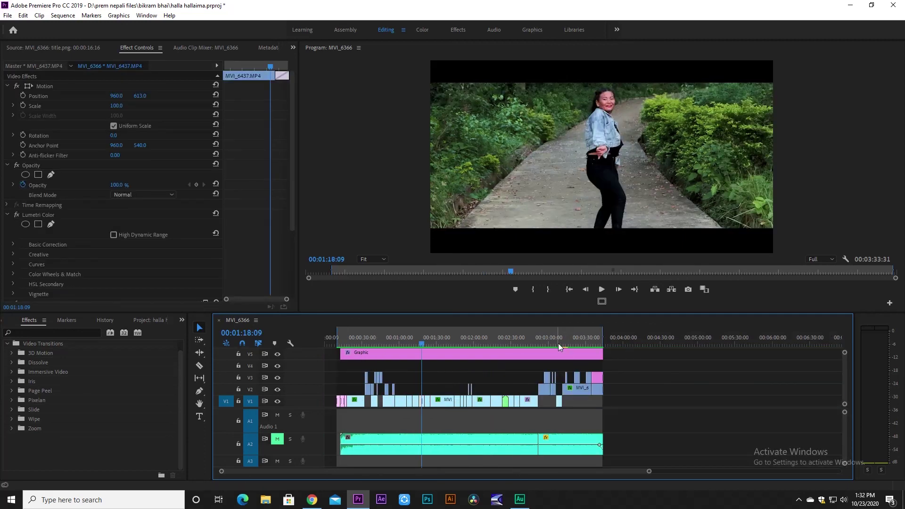
click(558, 343)
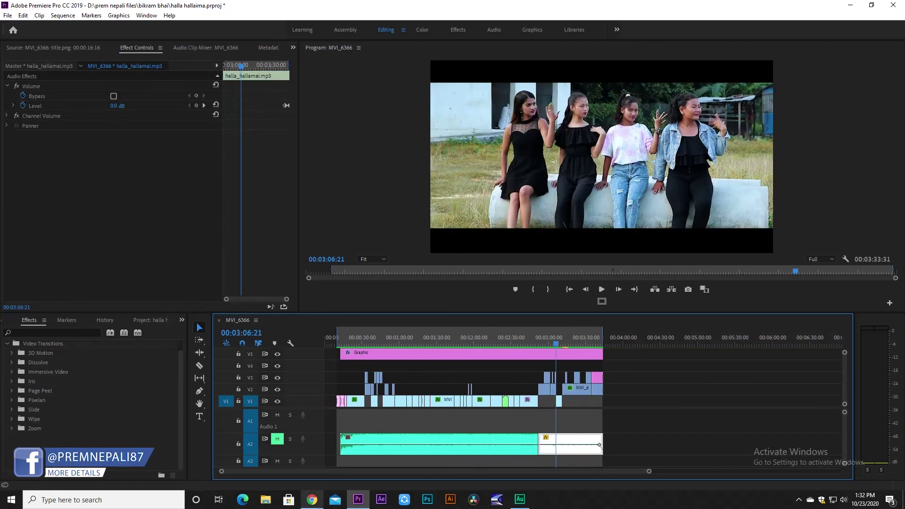
Bring Chrome forward on the YouTube tab showing the channel's Videos page.
click(312, 499)
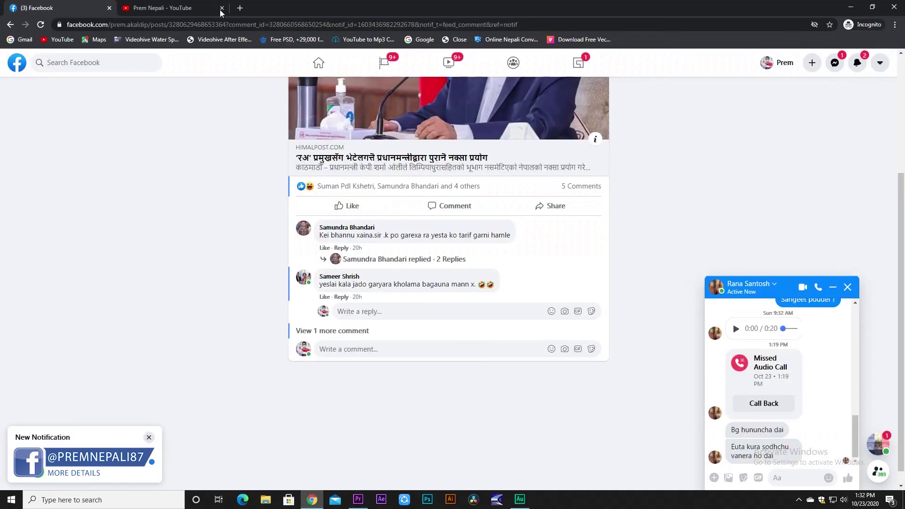
click(216, 11)
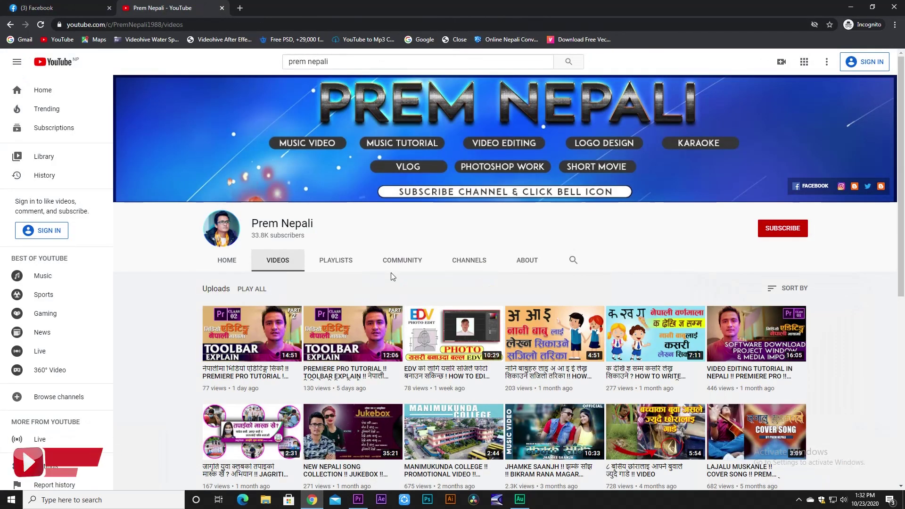